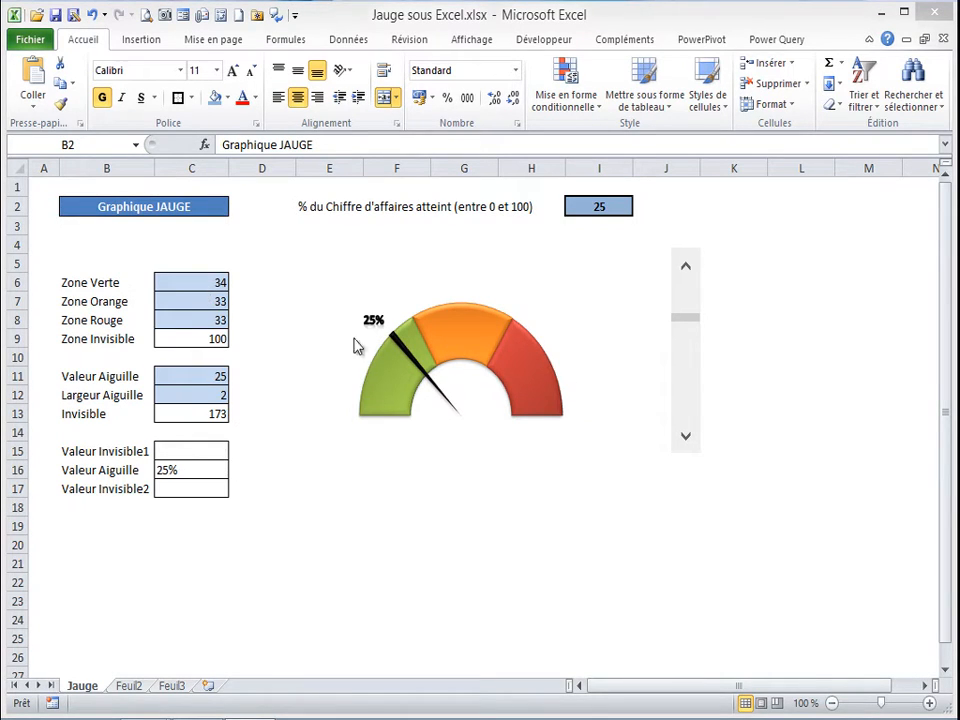
Set the achieved revenue percentage in I2 to 60
left_click(600, 206)
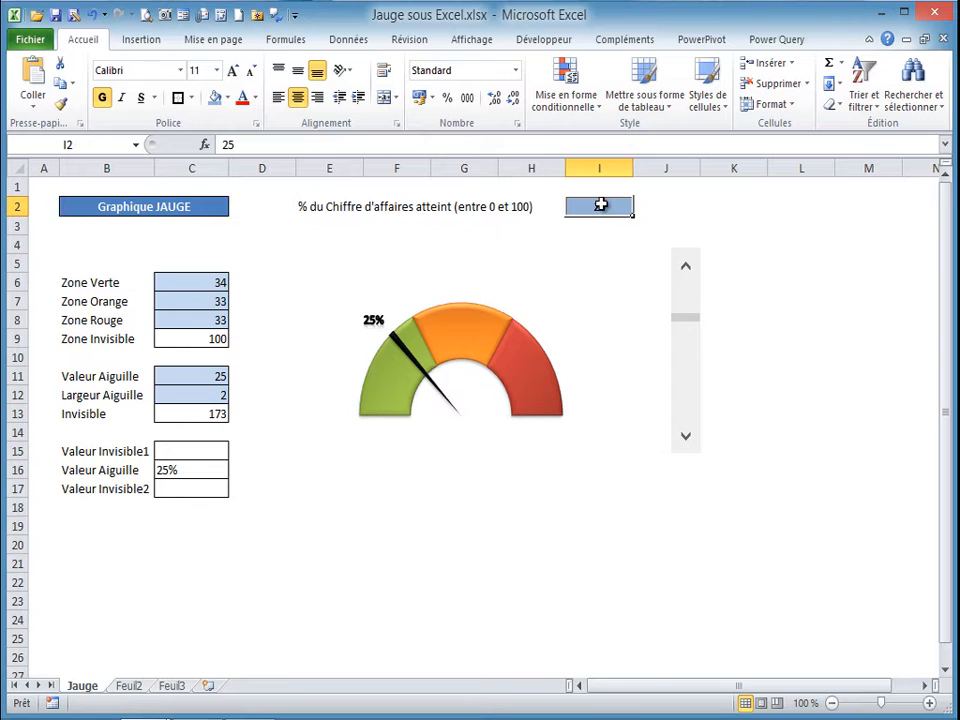
type("60")
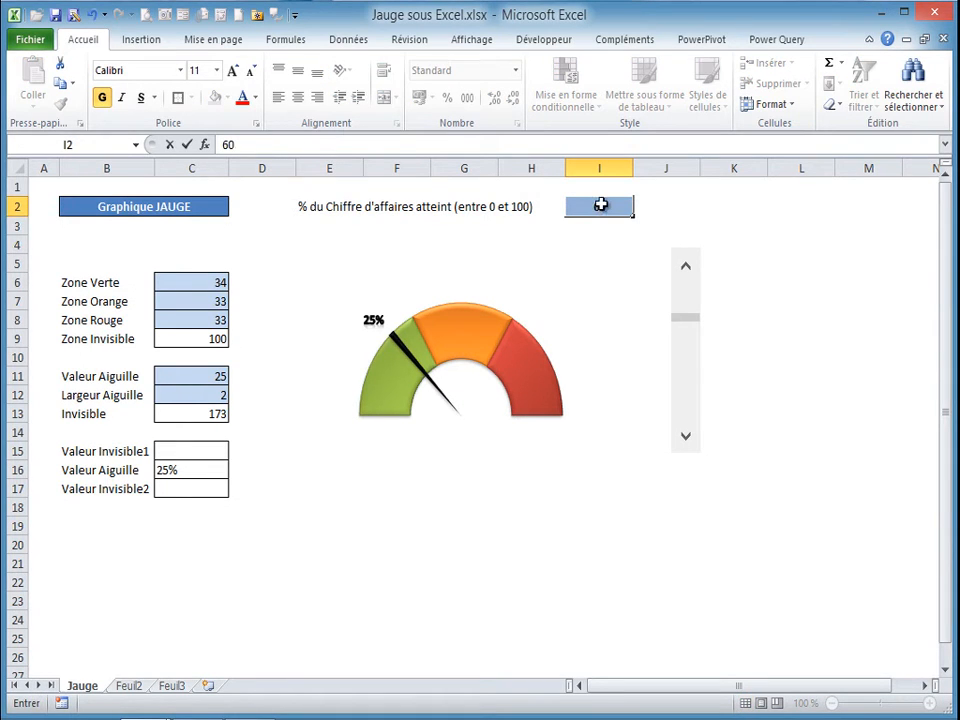
key("Return")
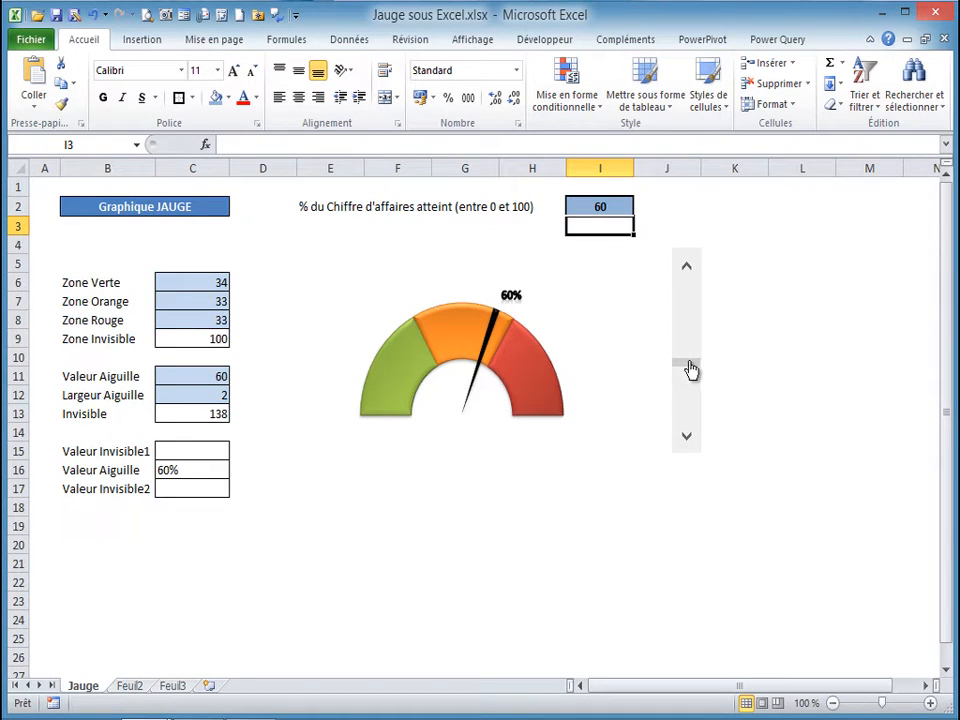
Adjust the achieved revenue percentage to 48 using the scroll bar control beside the gauge
left_click_drag(691, 370, 690, 381)
left_click_drag(682, 438, 687, 440)
left_click_drag(692, 273, 690, 273)
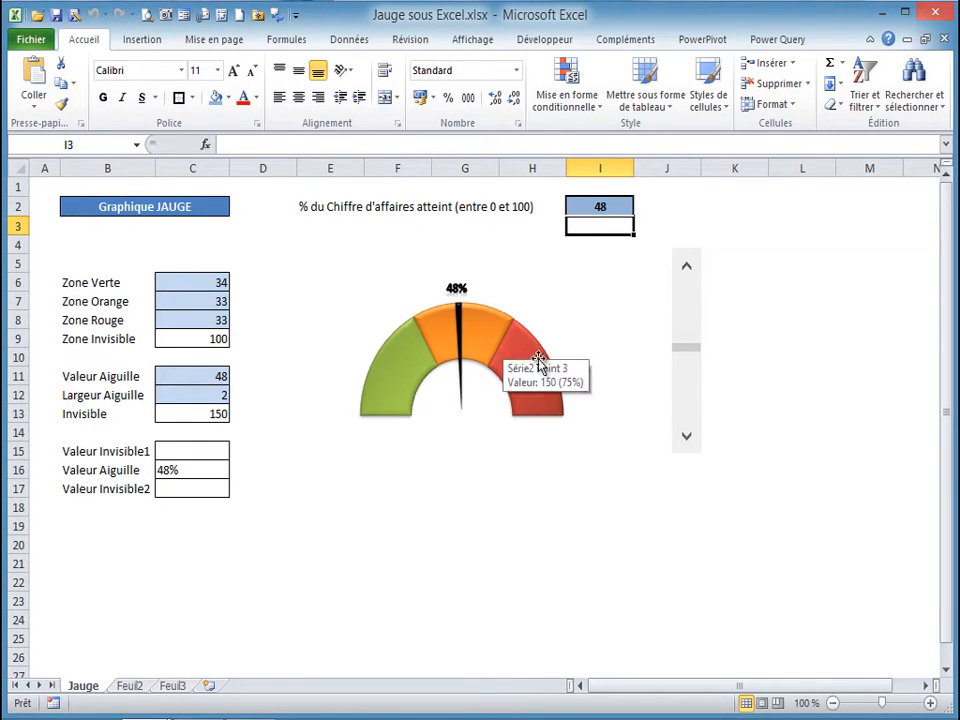
Set the Zone Verte value in C6 to 40 and the Zone Rouge value in C8 to 20
left_click(214, 282)
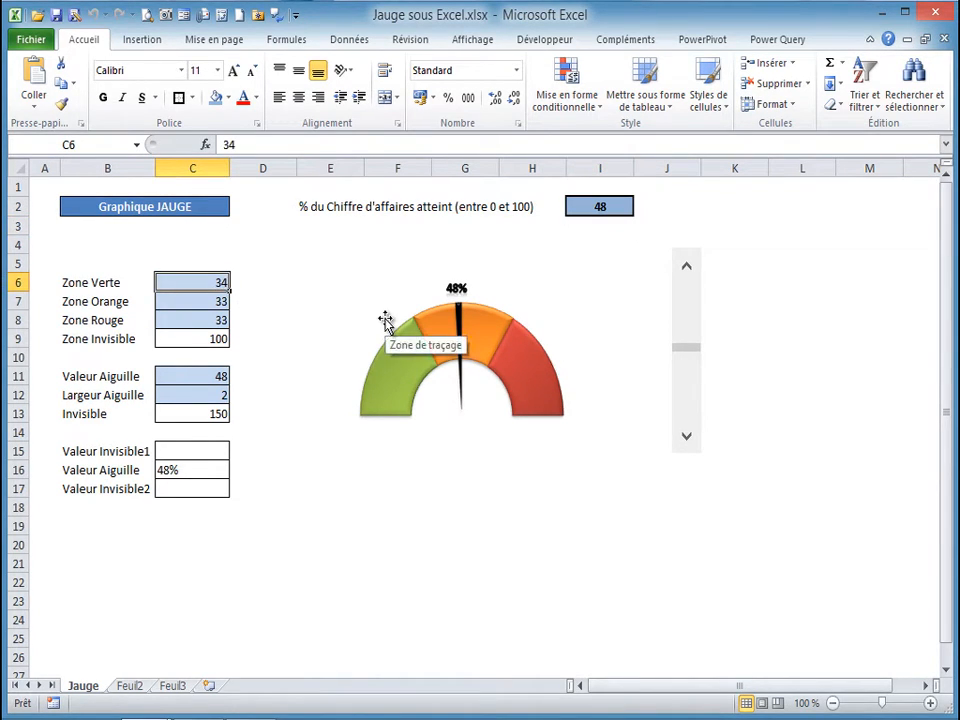
type("40")
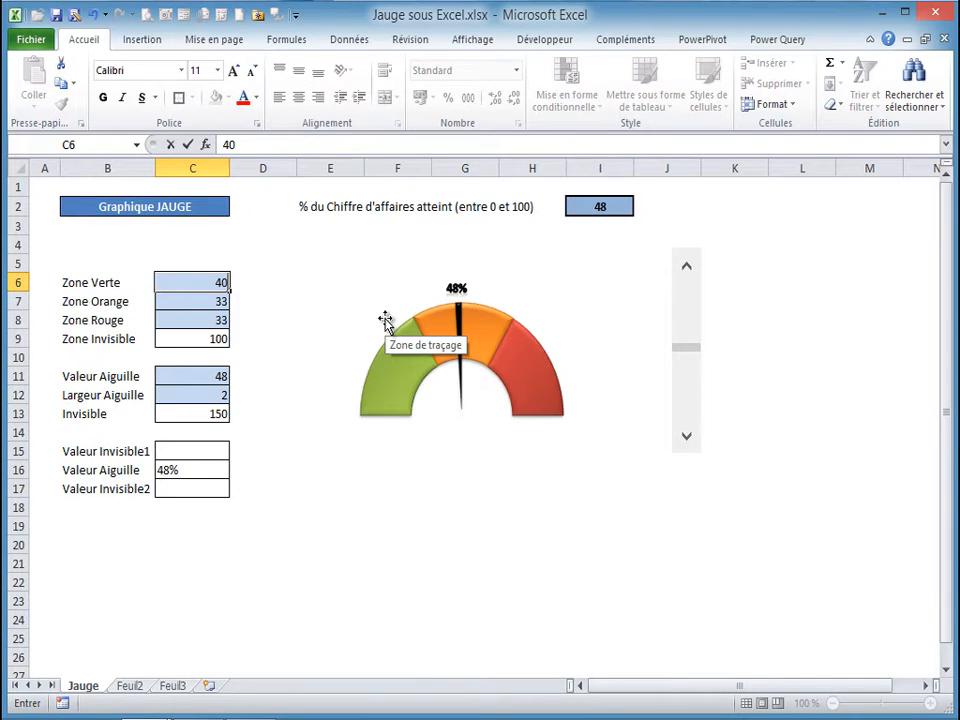
left_click(208, 301)
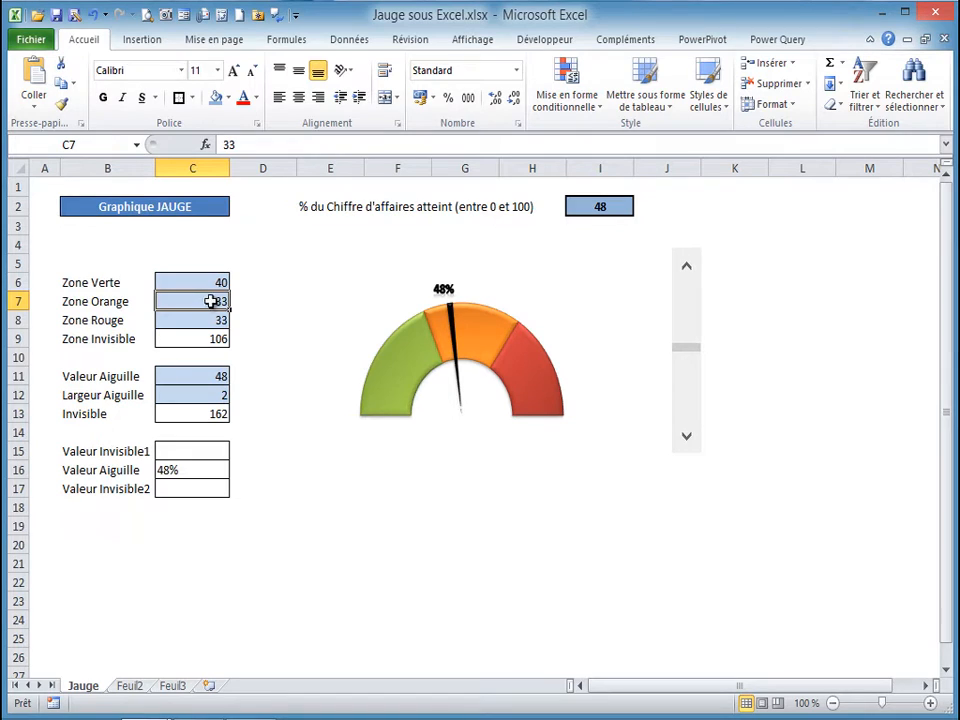
mouse_move(437, 360)
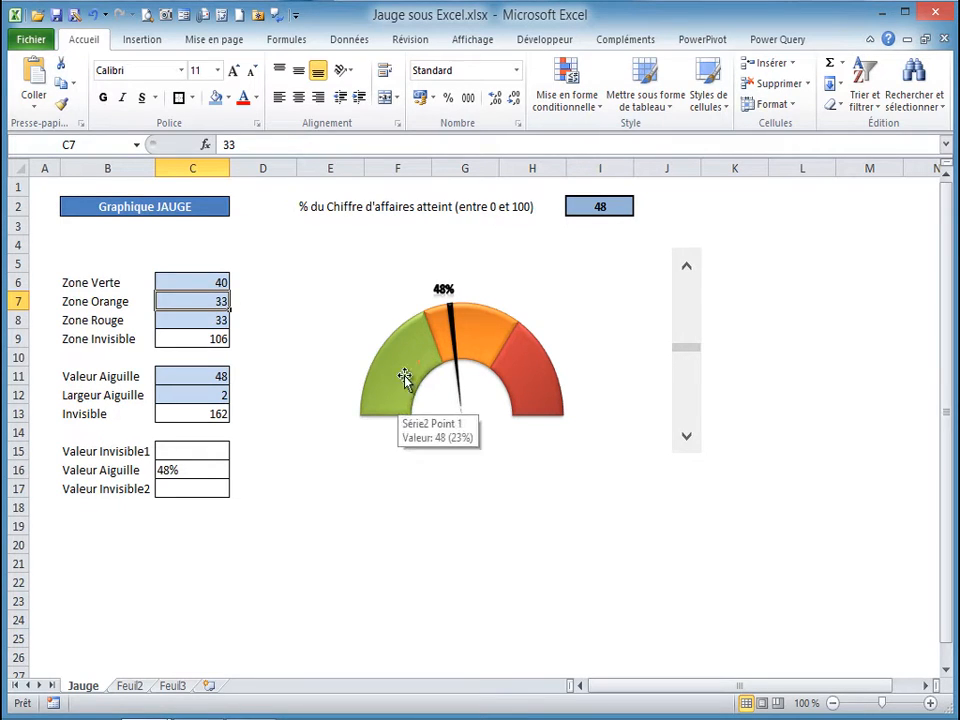
left_click(210, 320)
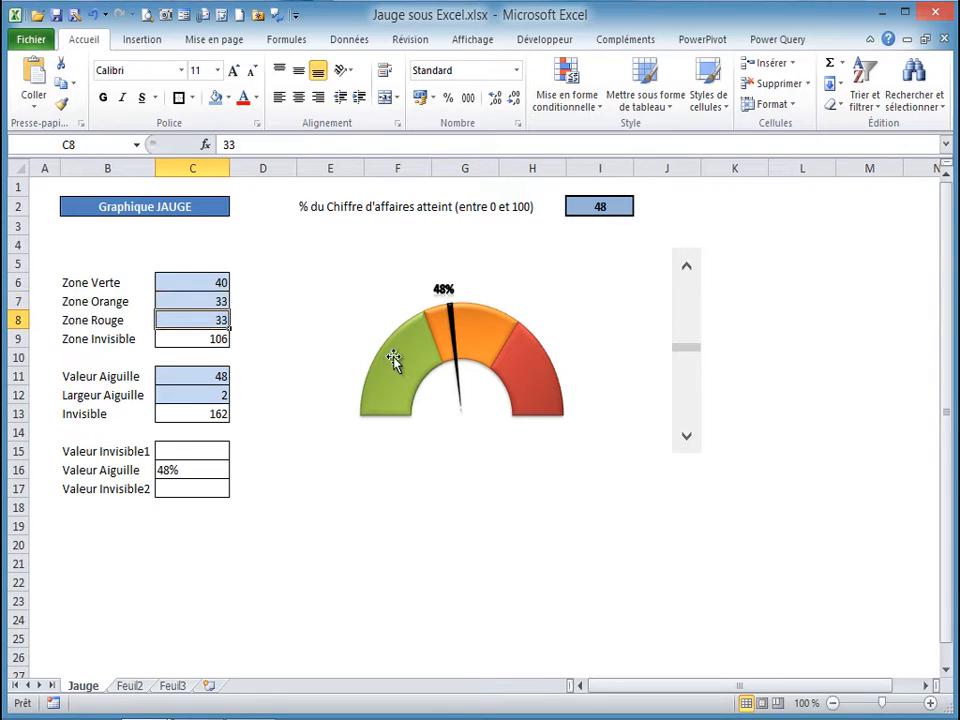
mouse_move(393, 360)
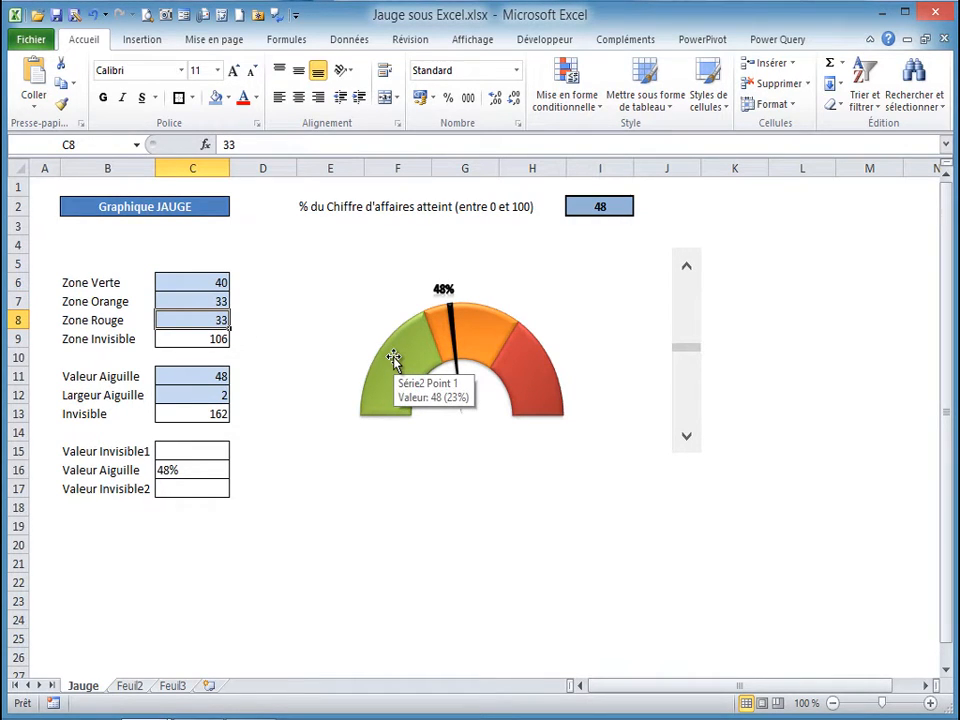
type("20")
key("Return")
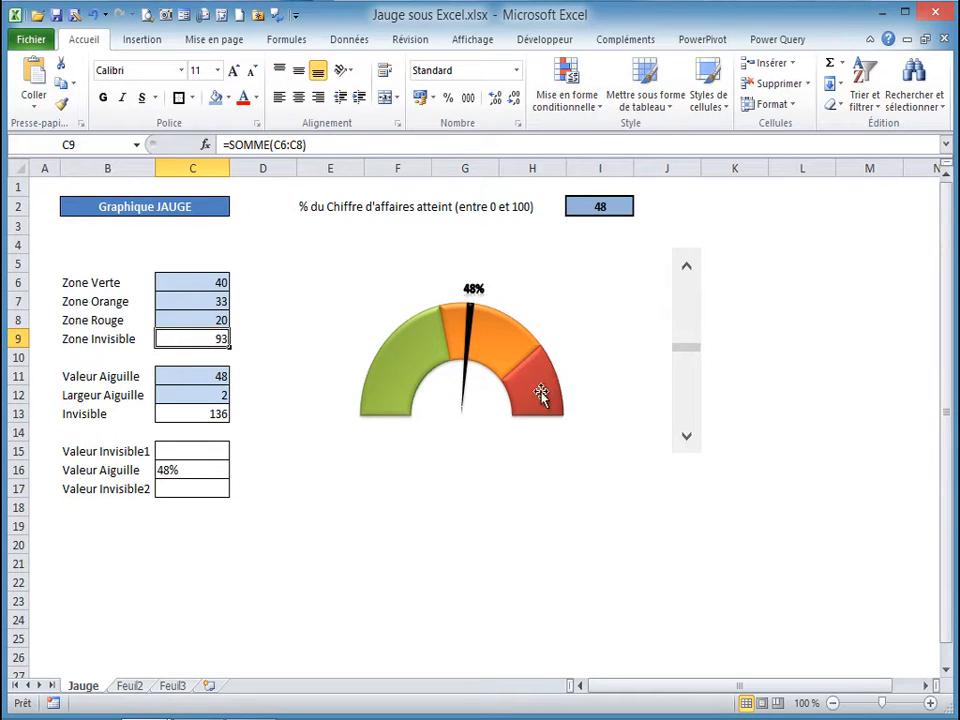
mouse_move(538, 378)
Try Largeur Aiguille values of 1, 5 and 1 again in C12 to compare the needle's thickness
left_click(212, 393)
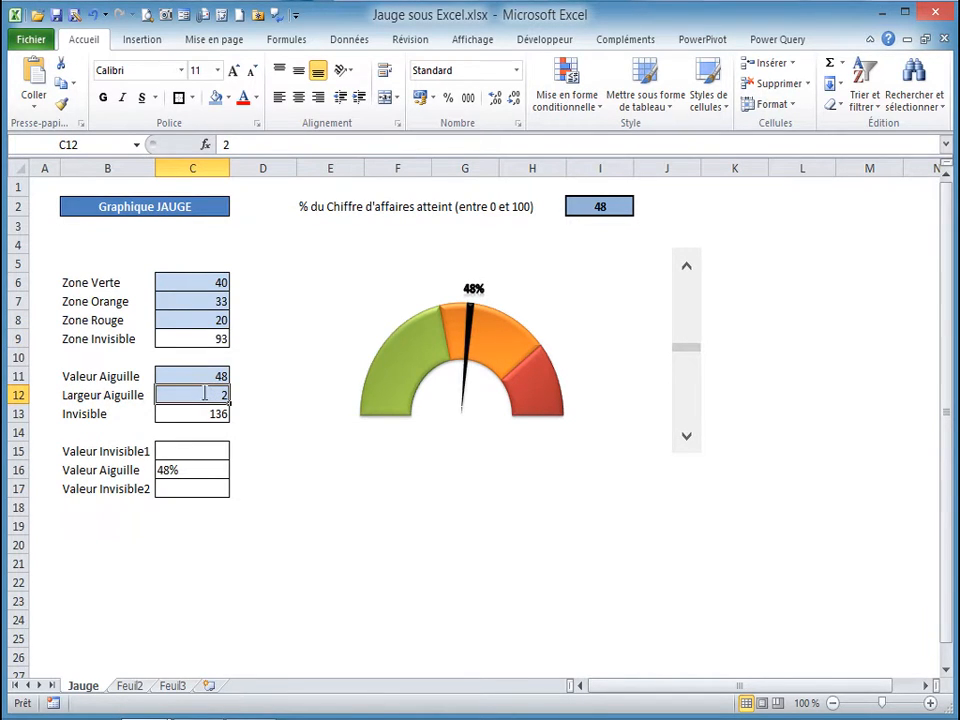
type("1")
key("Return")
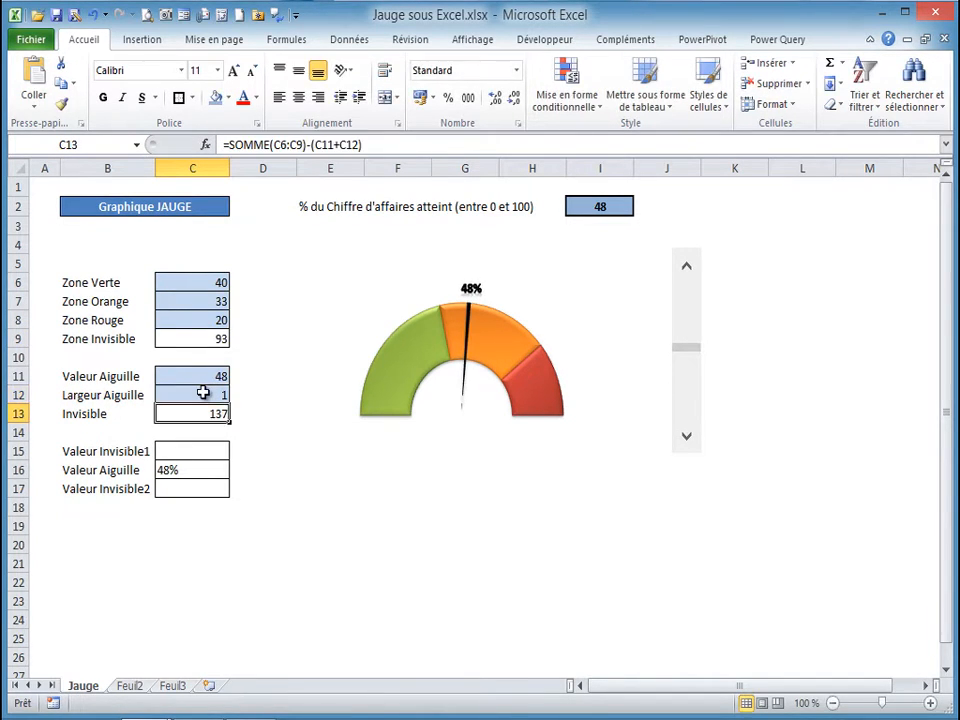
left_click(204, 393)
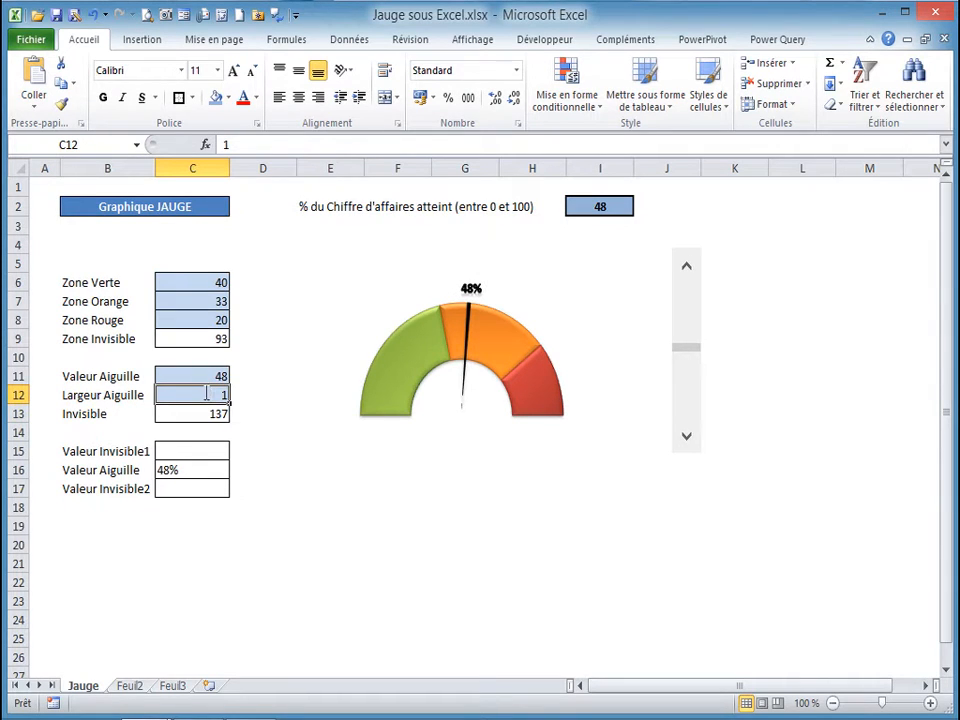
type("5")
key("Return")
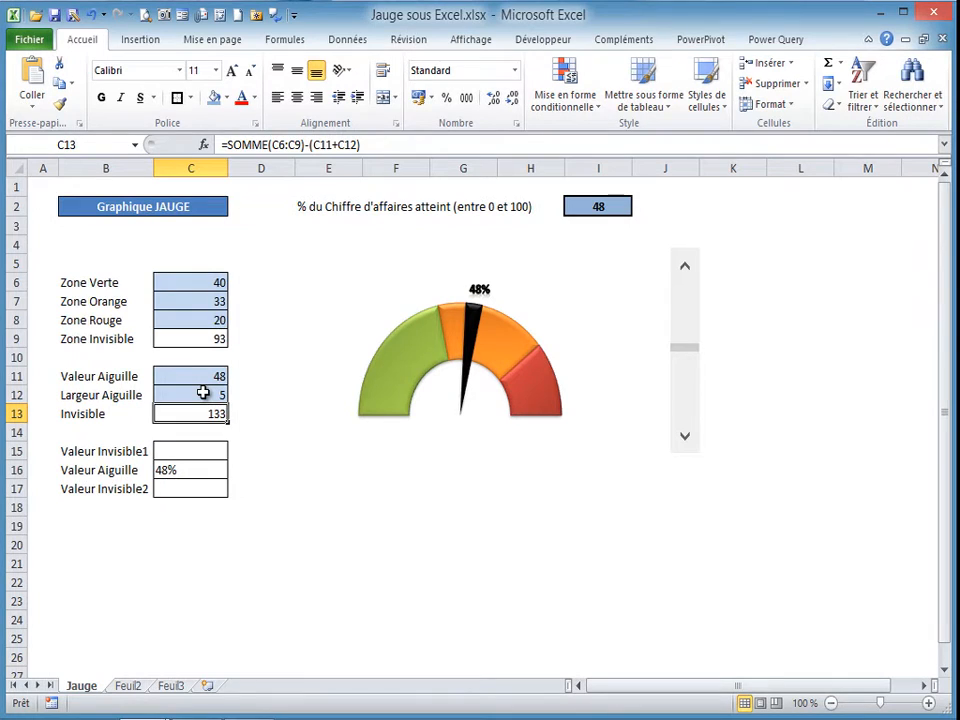
left_click(203, 393)
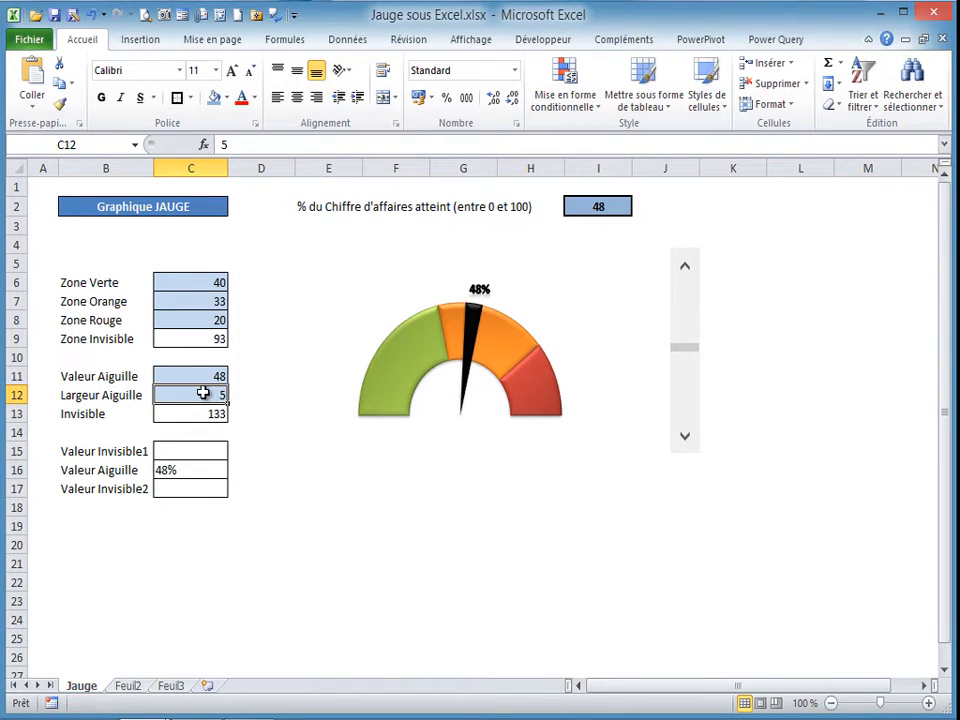
type("1")
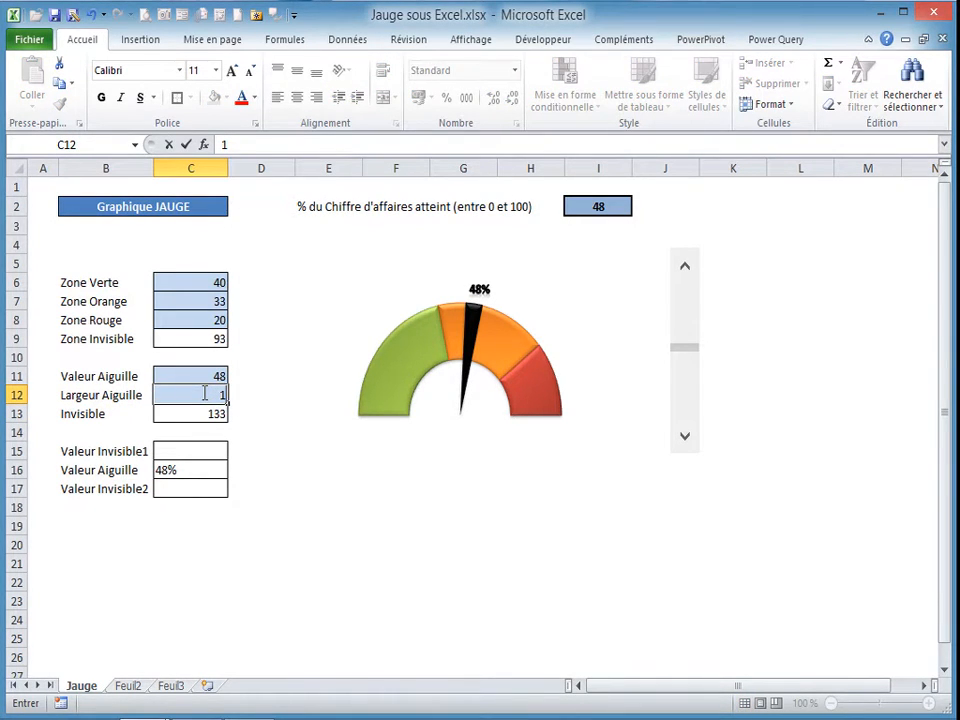
key("Return")
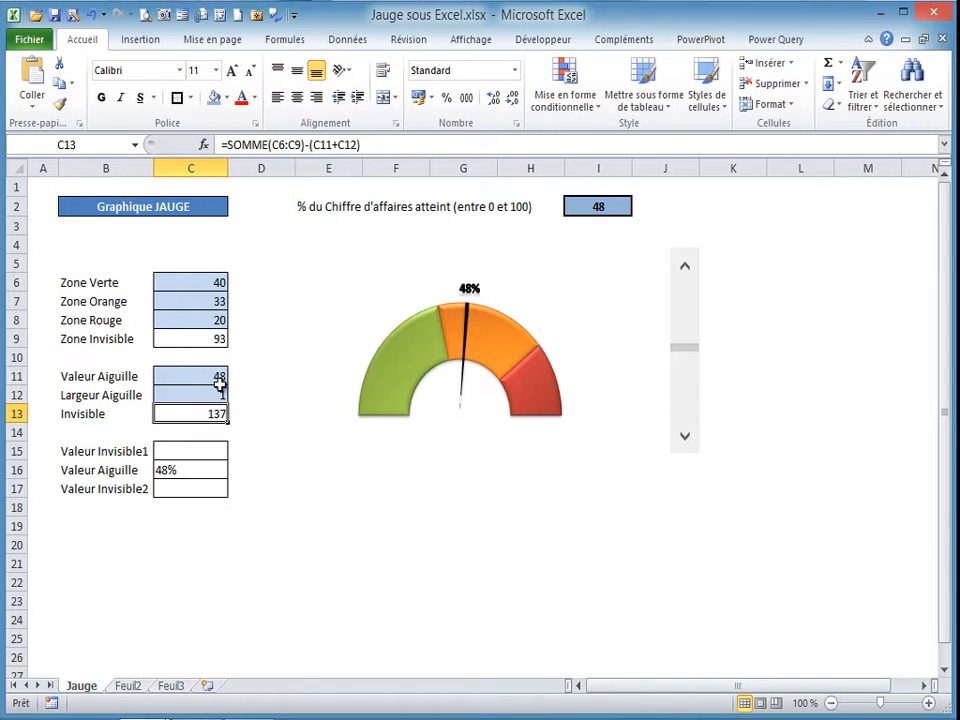
mouse_move(464, 412)
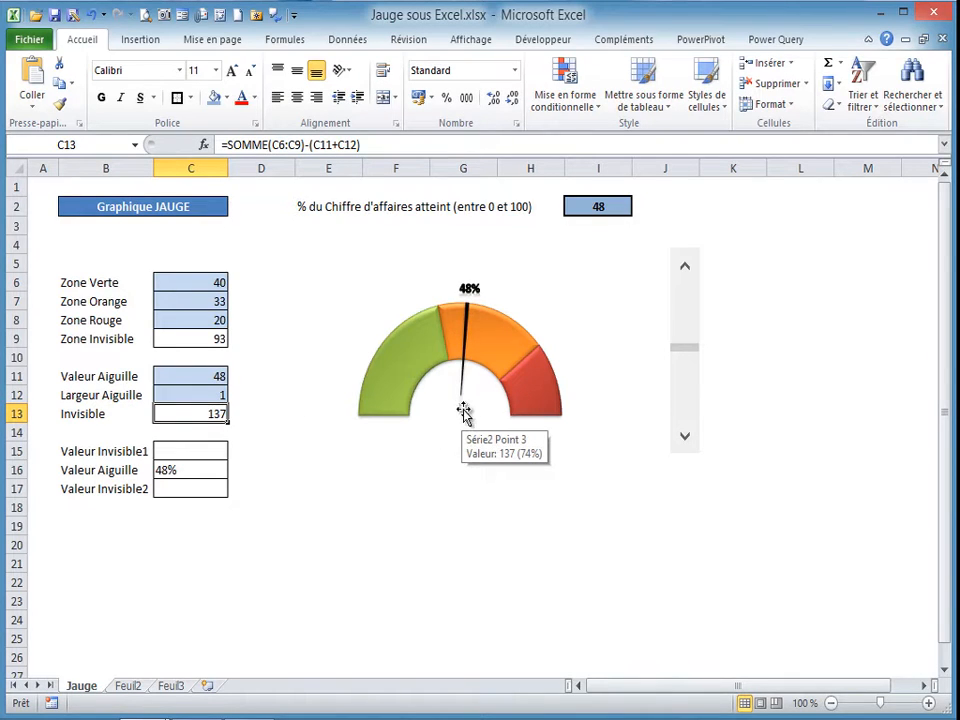
Set the needle width (Largeur Aiguille) in C12 to 2
left_click(217, 397)
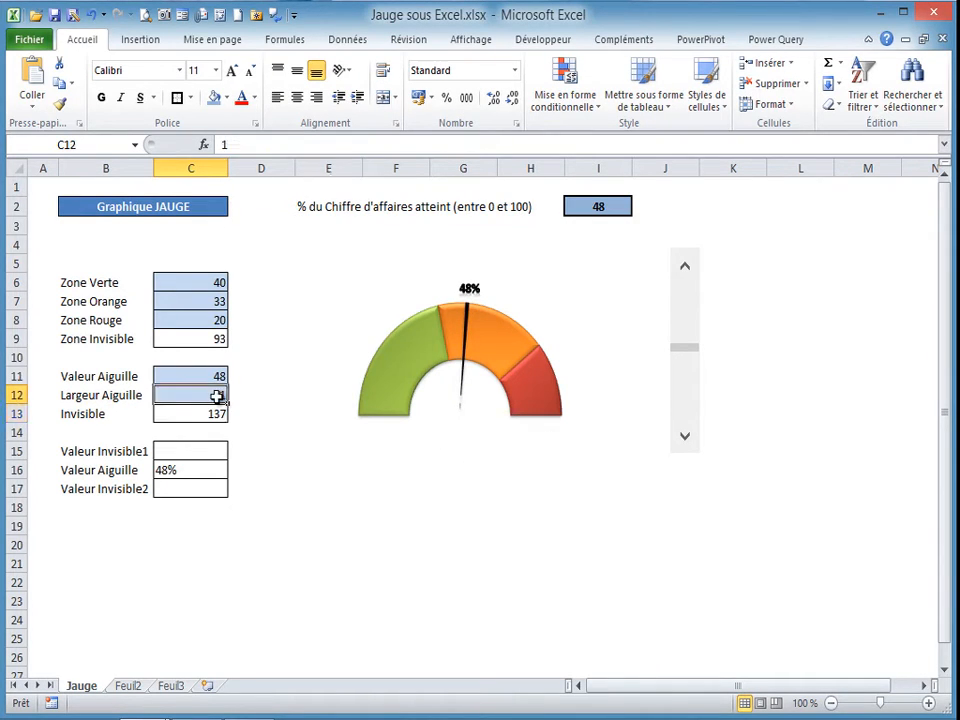
type("2")
key("Return")
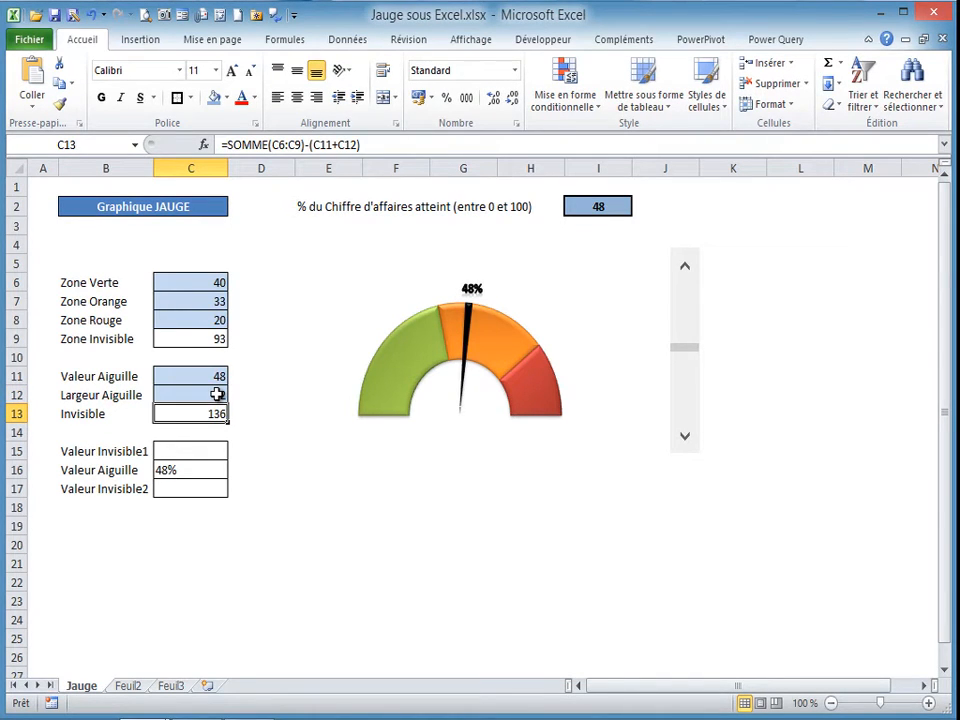
Set both the Zone Verte value in C6 and the Zone Rouge value in C8 to 33
left_click(215, 282)
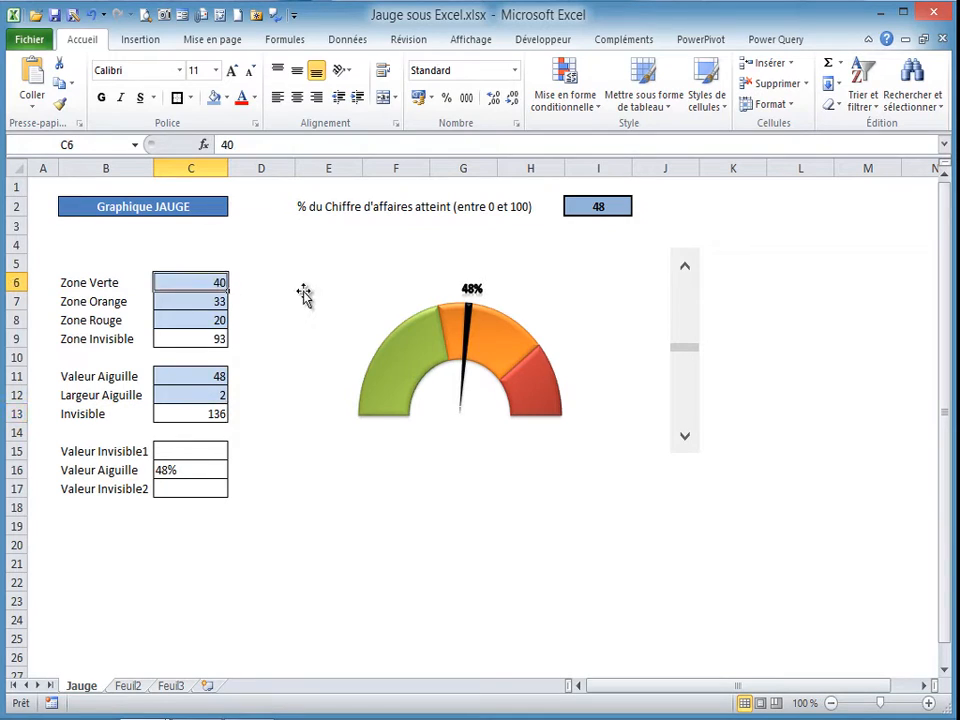
type("33")
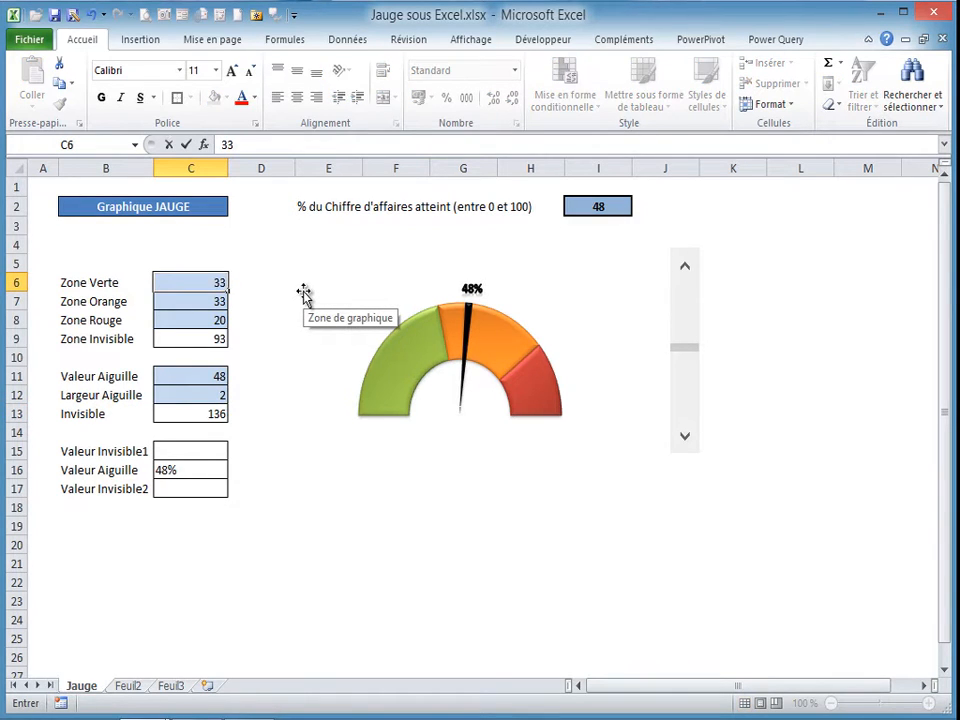
key("Return")
key("Return")
type("33")
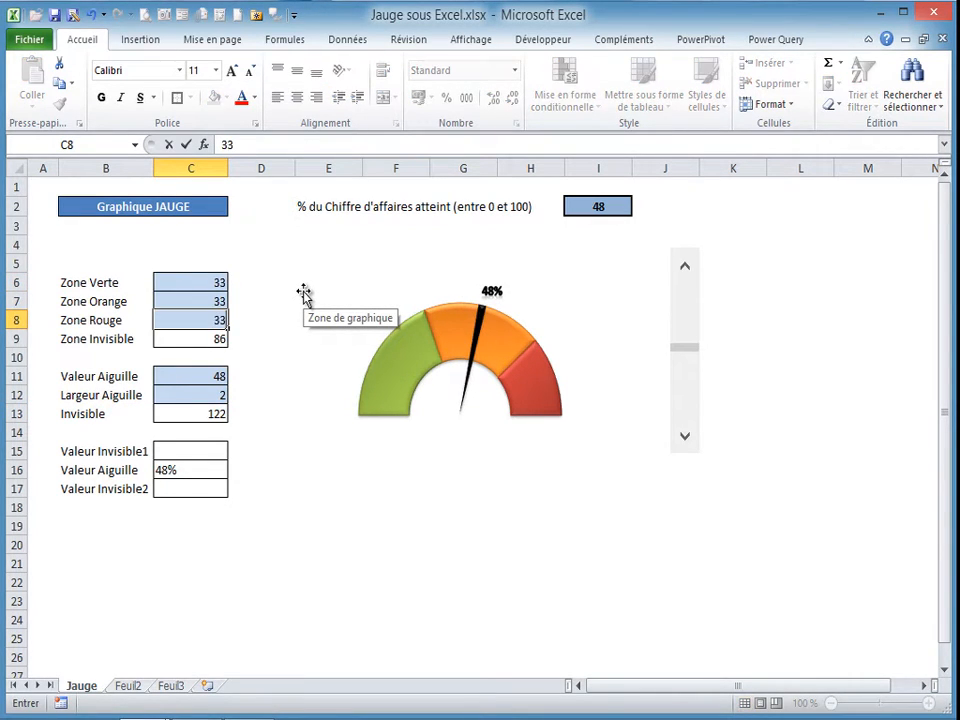
key("Return")
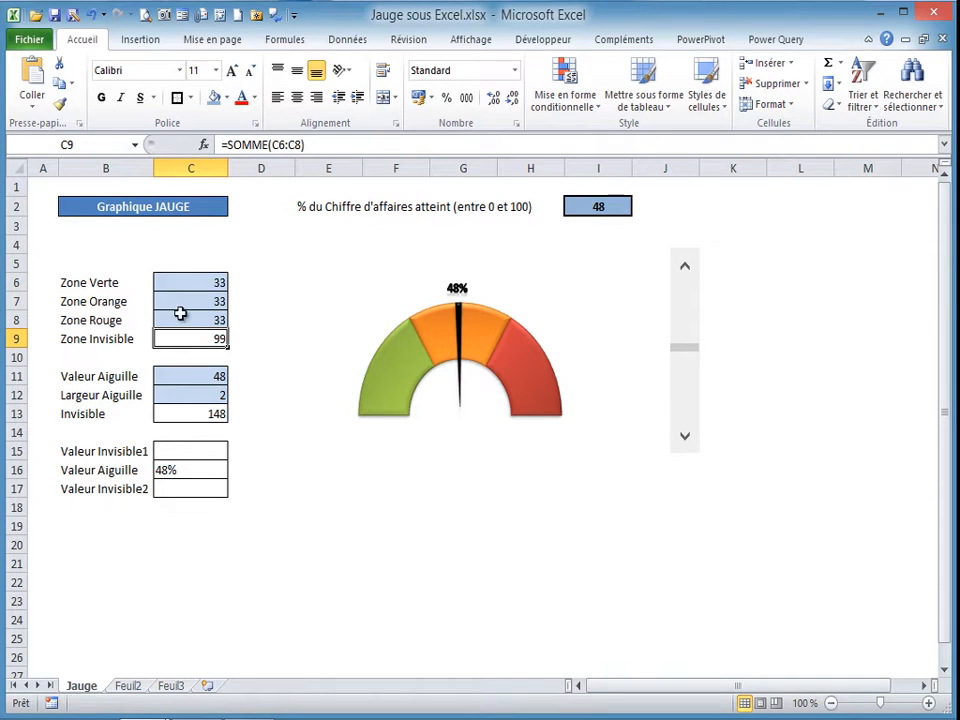
On the Feuil2 sheet, enter the label "Zone verte" in cell B3
left_click(128, 686)
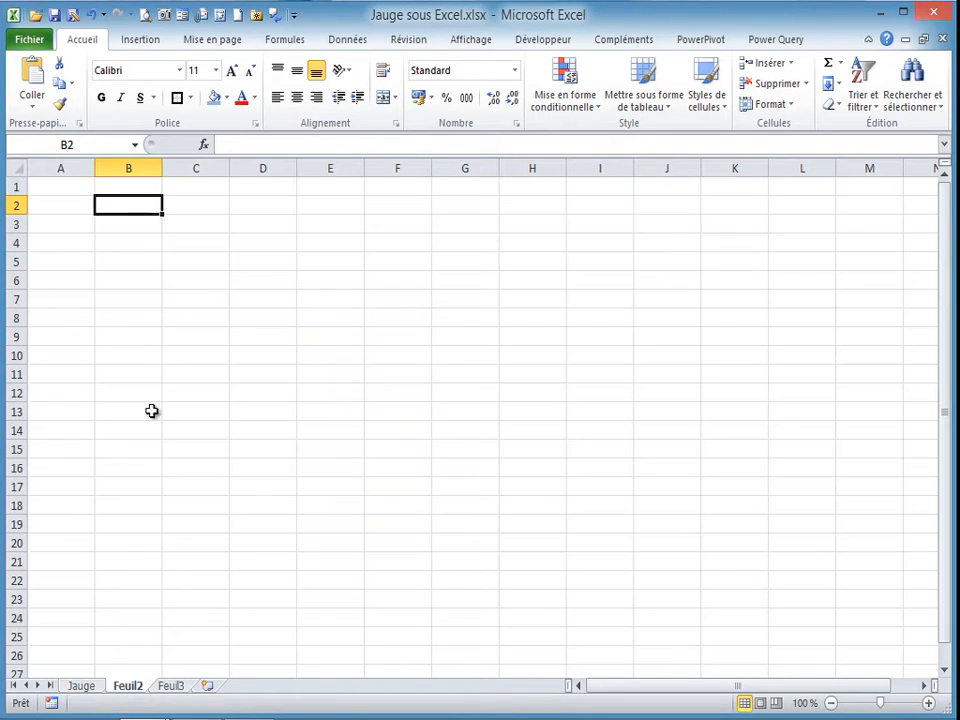
left_click(137, 222)
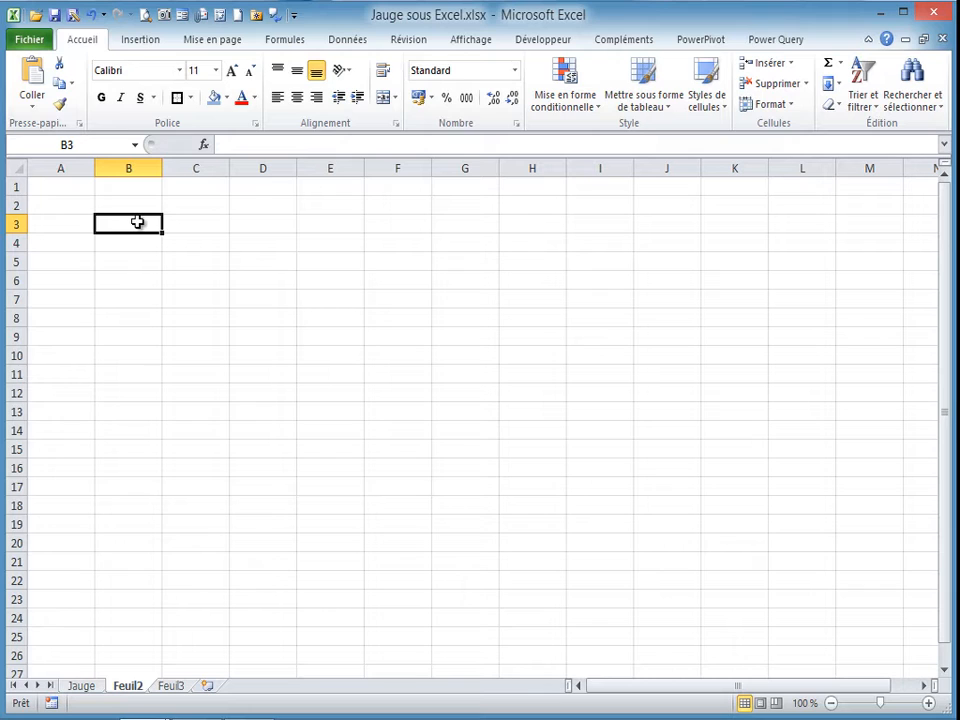
type("Zone")
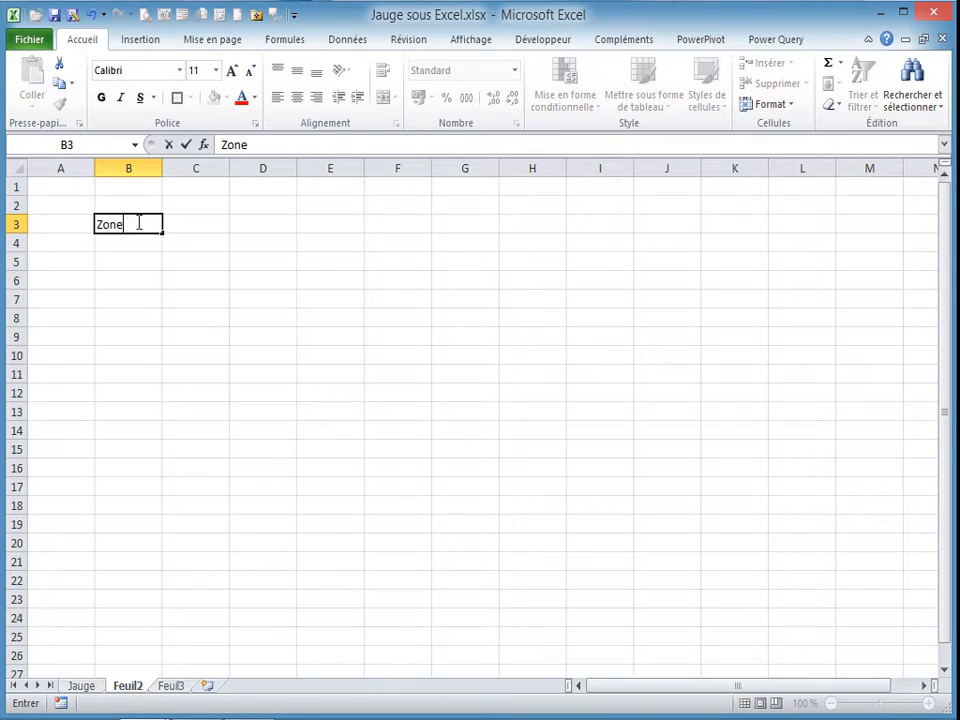
type(" verte")
key("Return")
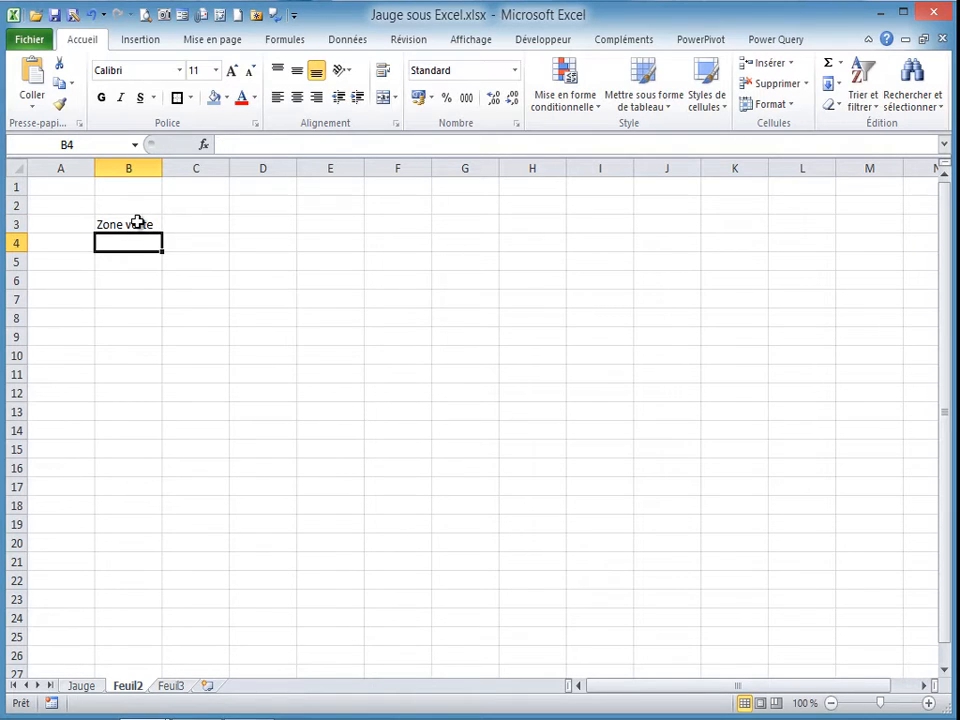
Enter the label "Zone Orange" in cell B4
type("ZPe")
key("BackSpace")
key("BackSpace")
key("BackSpace")
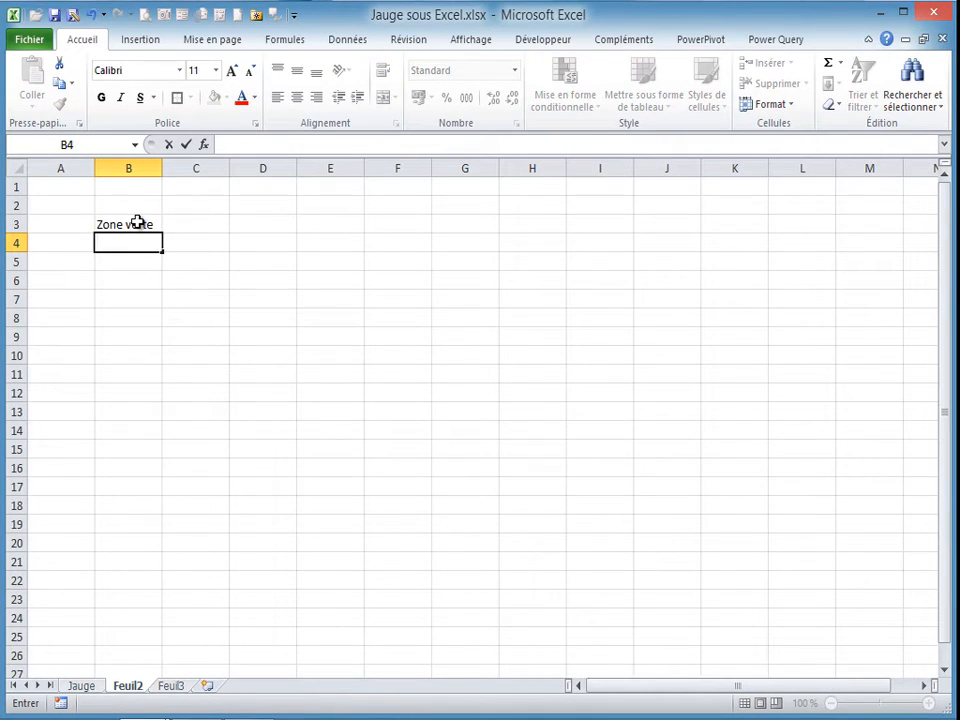
type("Zontz")
key("BackSpace")
type("e ")
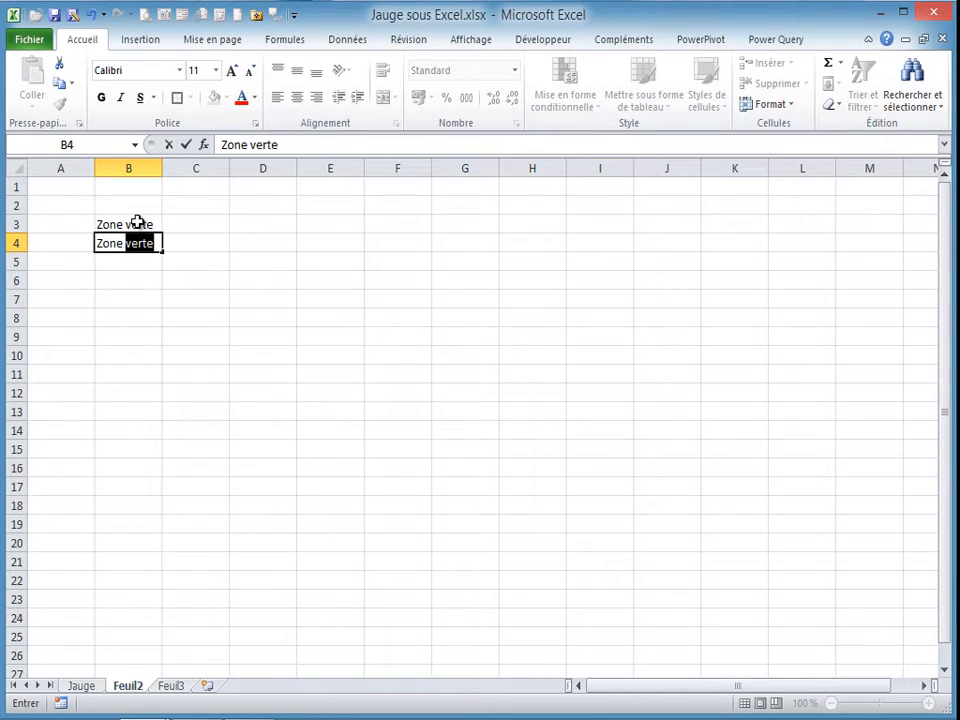
type("Orange")
key("Return")
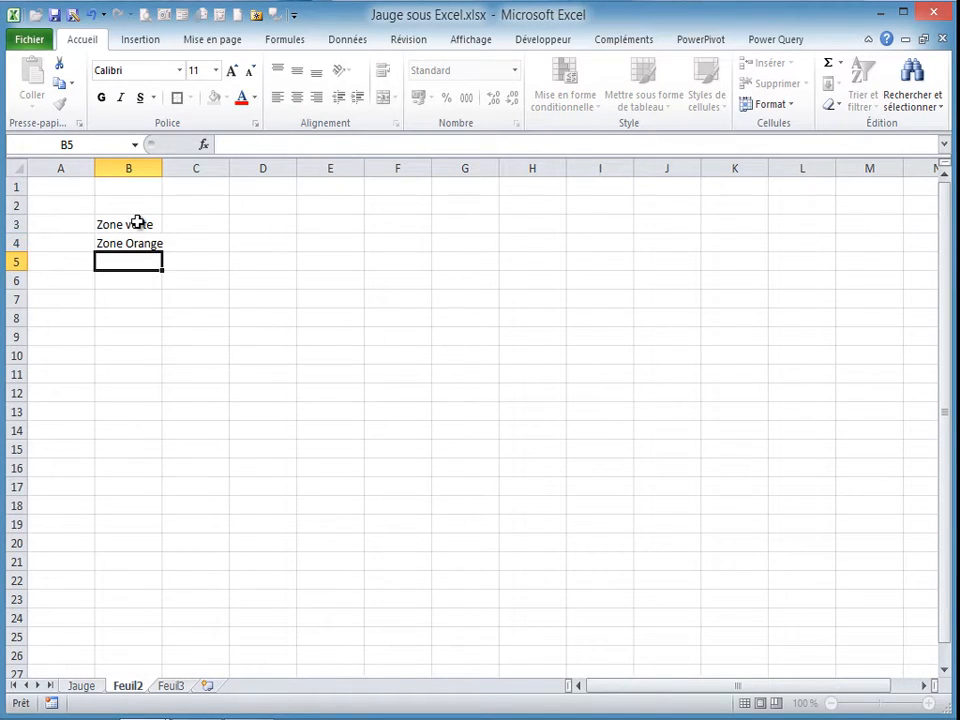
Enter the label "Zone Rouge" in cell B5
type("Zone ")
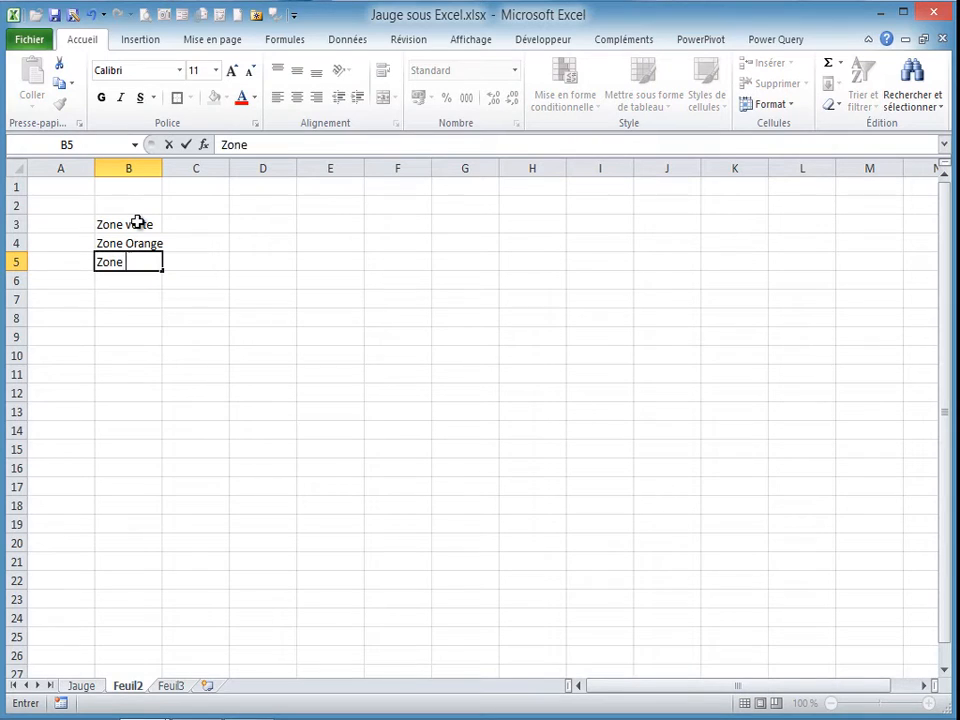
type("Rouge")
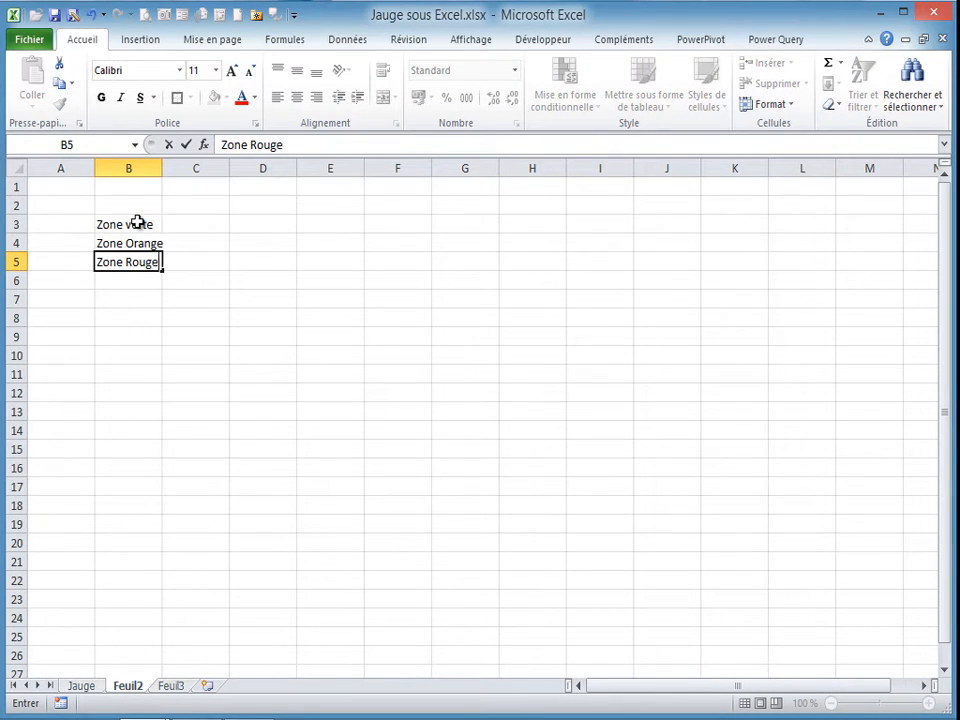
left_click(135, 279)
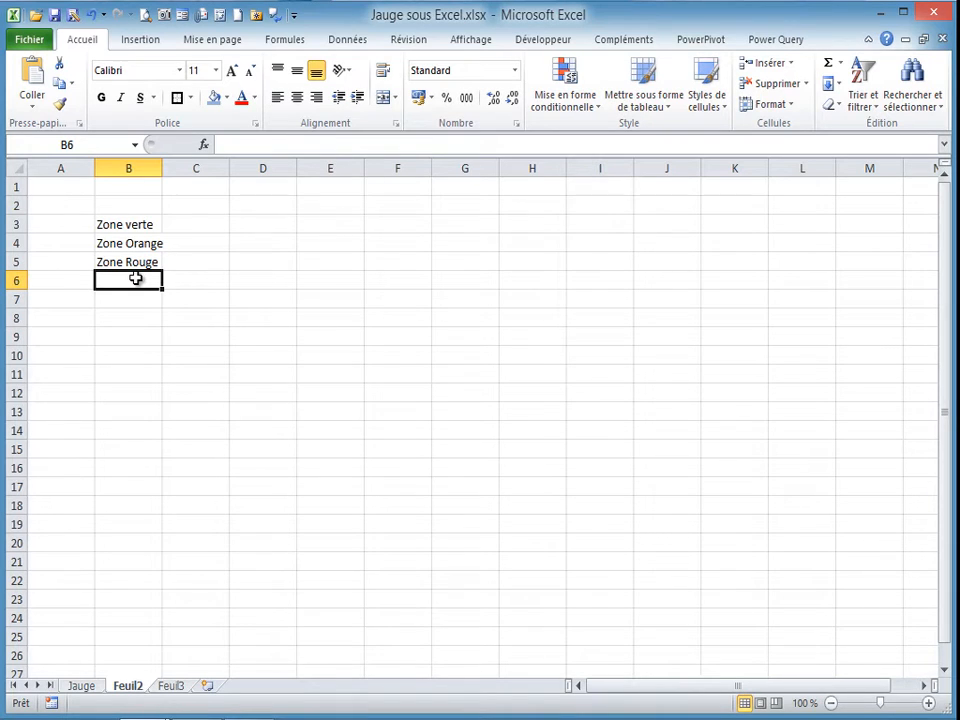
Enter the label "Zone invisible :" in cell B6
type("Zone ")
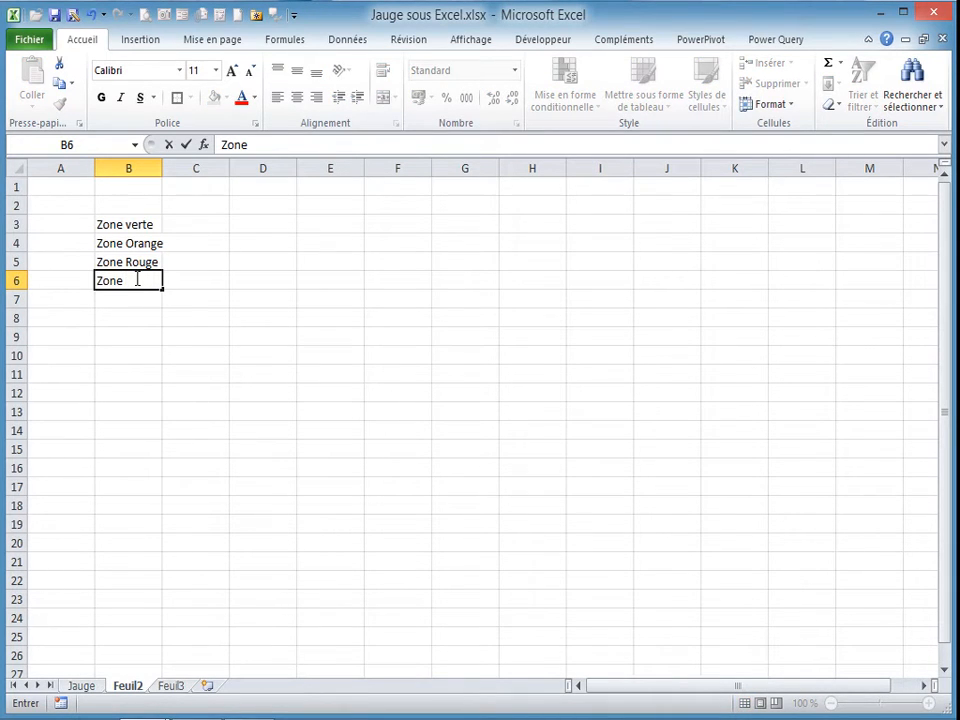
type("invisible")
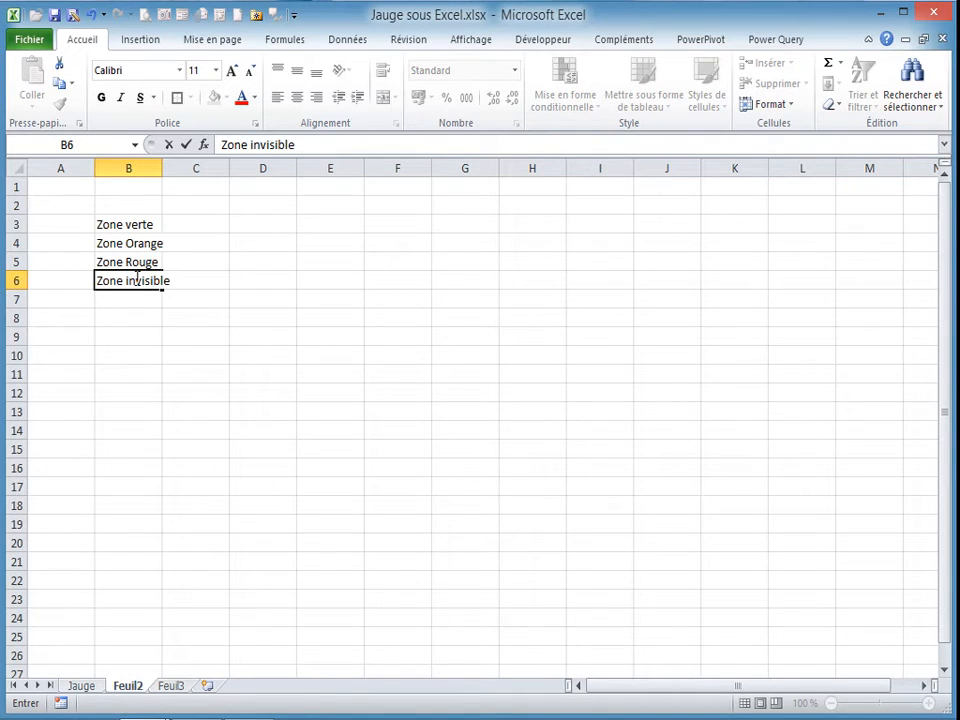
type(" :")
Enter the value 33 for each of the three coloured zones in cells C3, C4 and C5
left_click(206, 225)
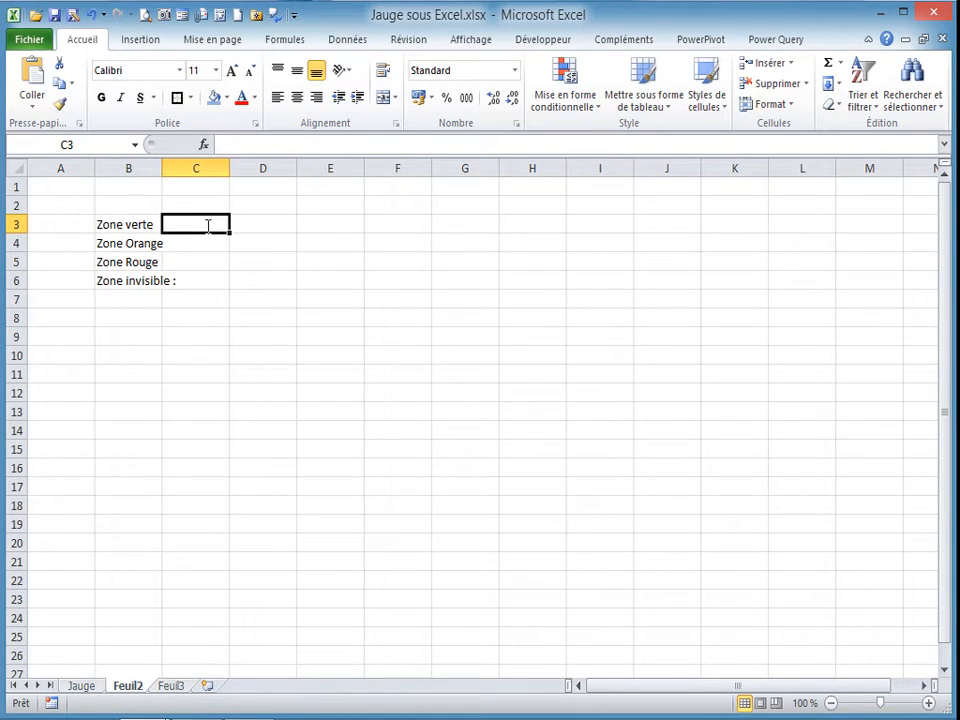
type("33")
key("Return")
type("3")
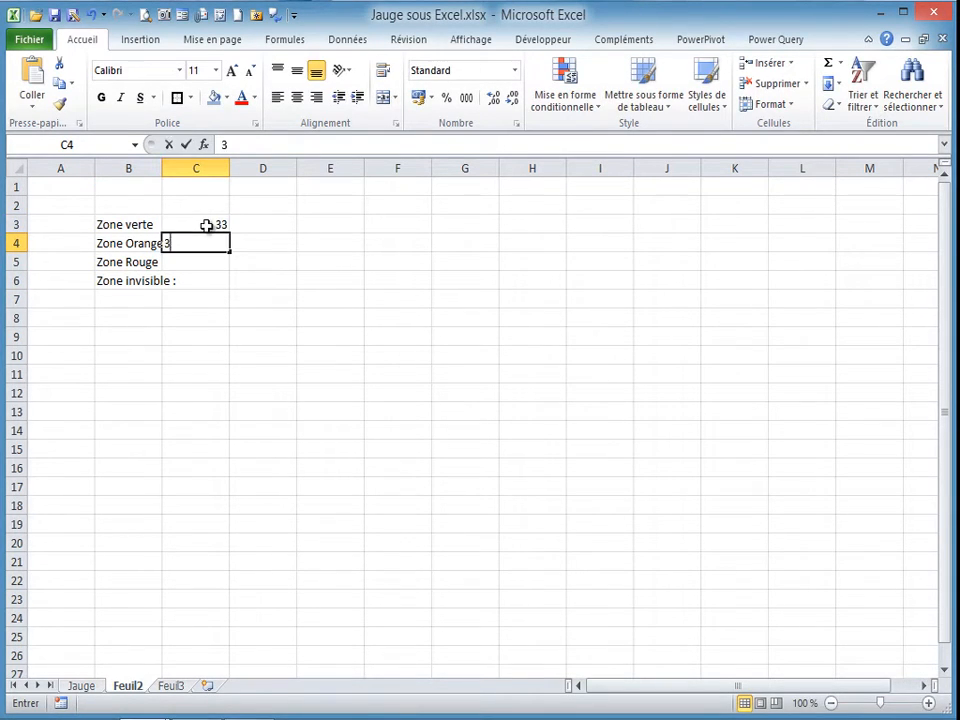
type("3")
key("Return")
type("33")
key("Return")
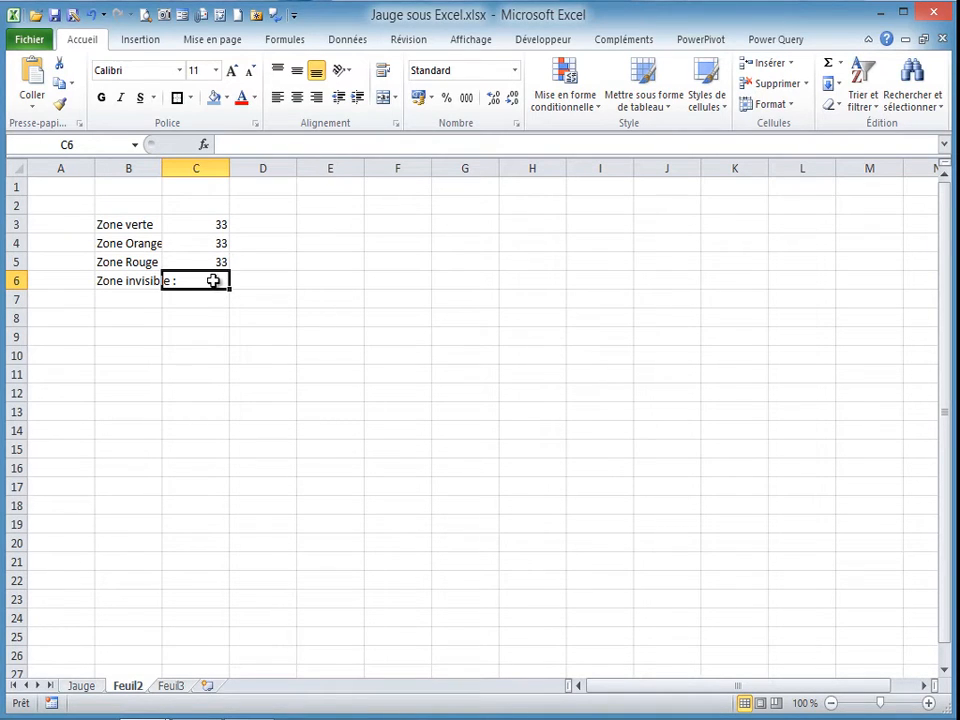
Enter the formula =SOMME(C3:C5) in cell C6 as the invisible zone's value
type("=")
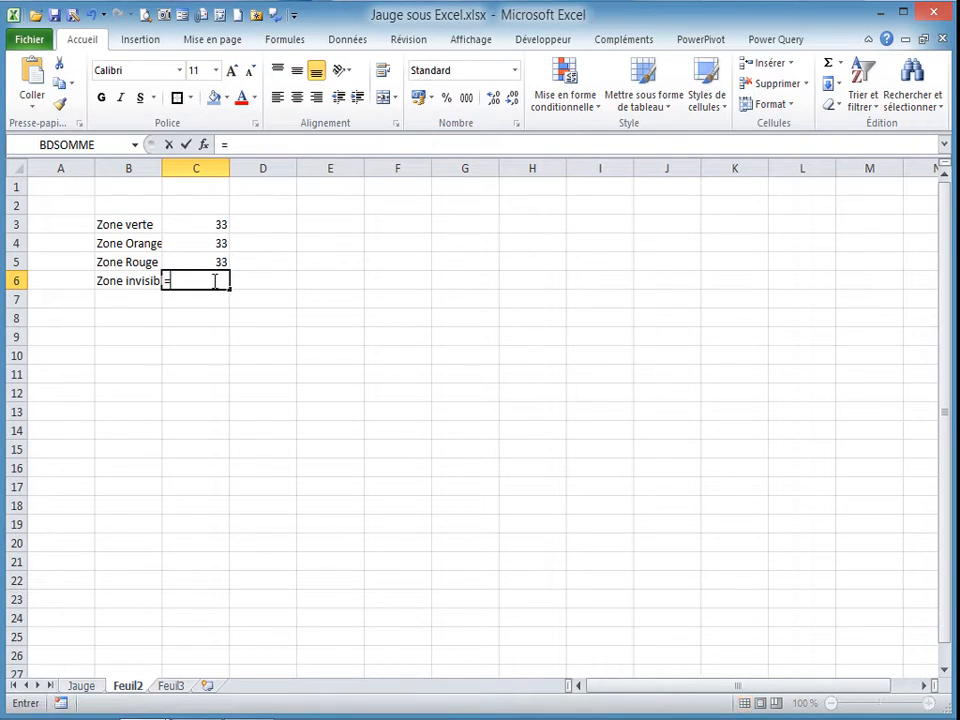
type("so")
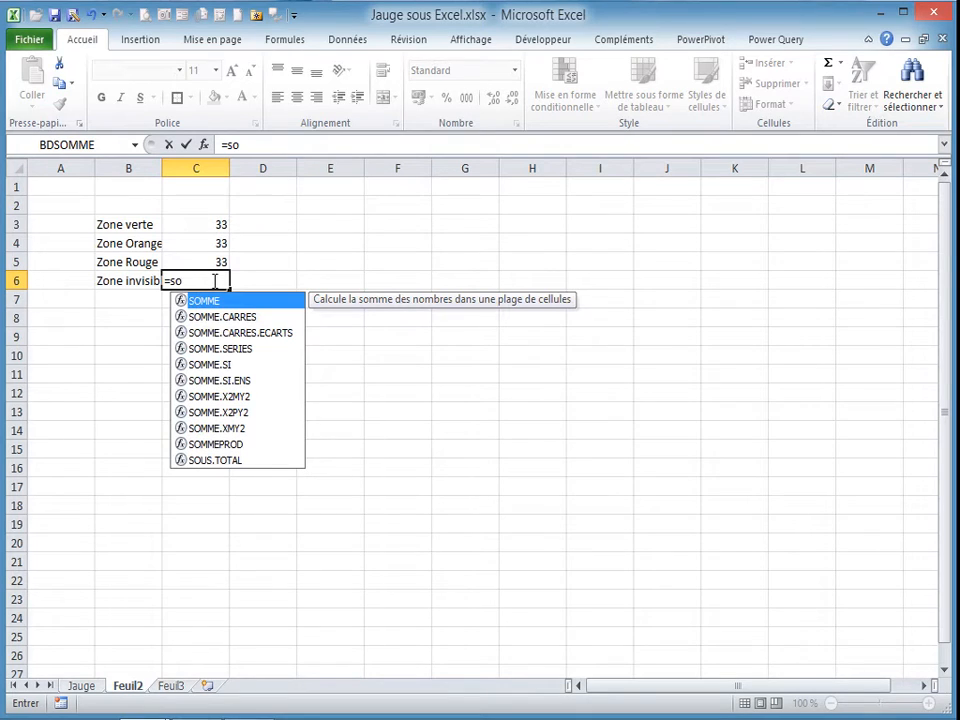
type("mme(")
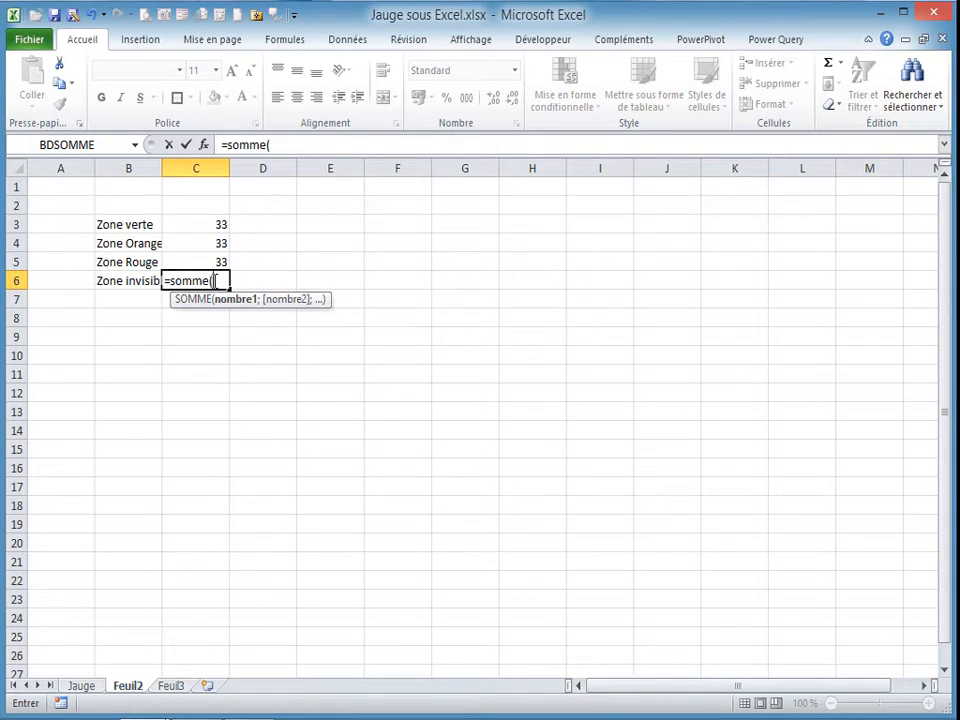
left_click_drag(213, 224, 214, 261)
type(")")
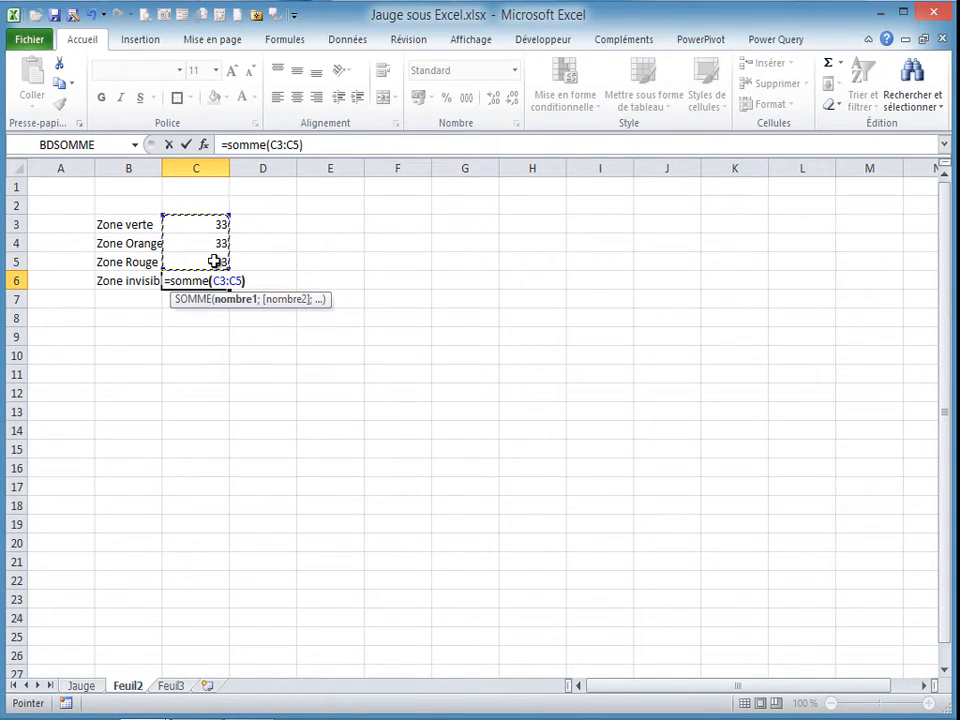
key("Return")
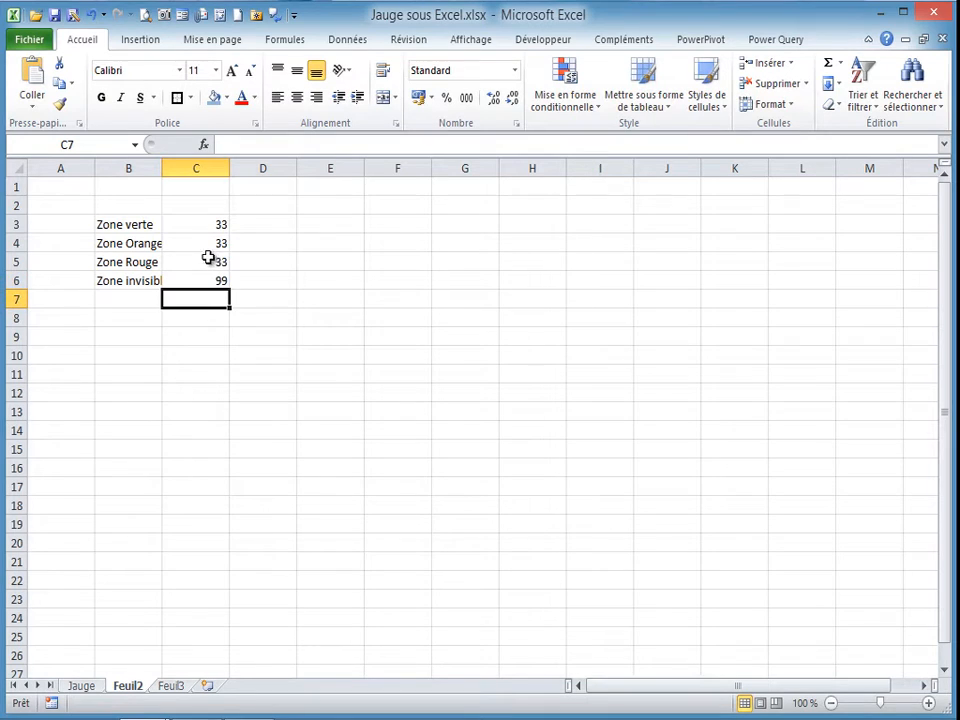
Auto-fit the width of column B to its longest zone label
double_click(163, 166)
left_click(237, 278)
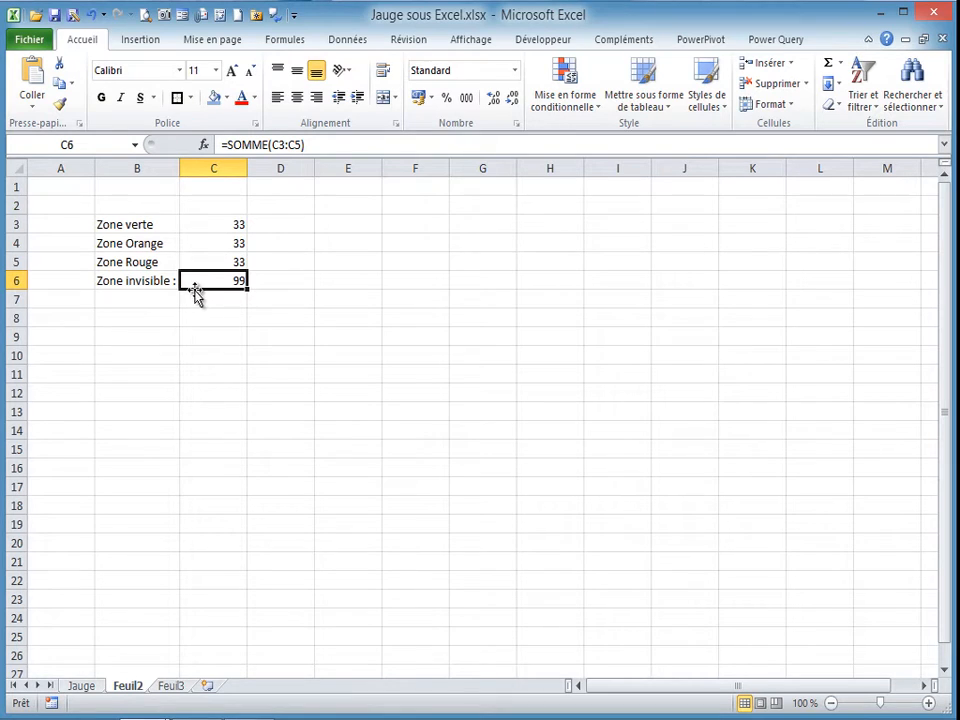
left_click(342, 223)
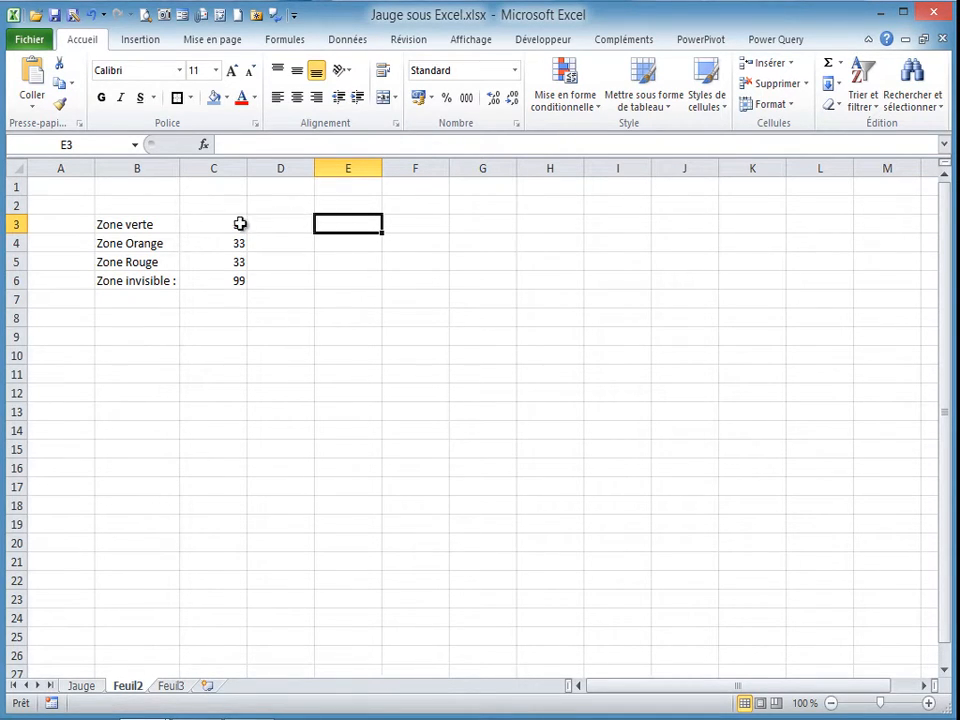
Insert a plain doughnut chart from the values in C3:C6 and move it up beside the data table
left_click_drag(232, 221, 232, 281)
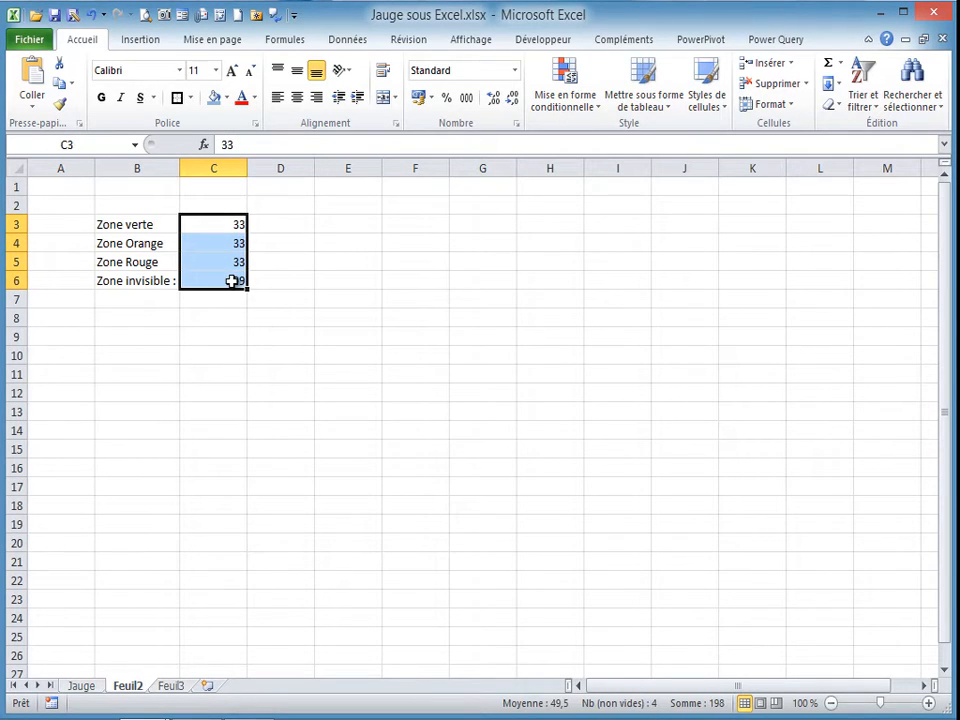
left_click(150, 41)
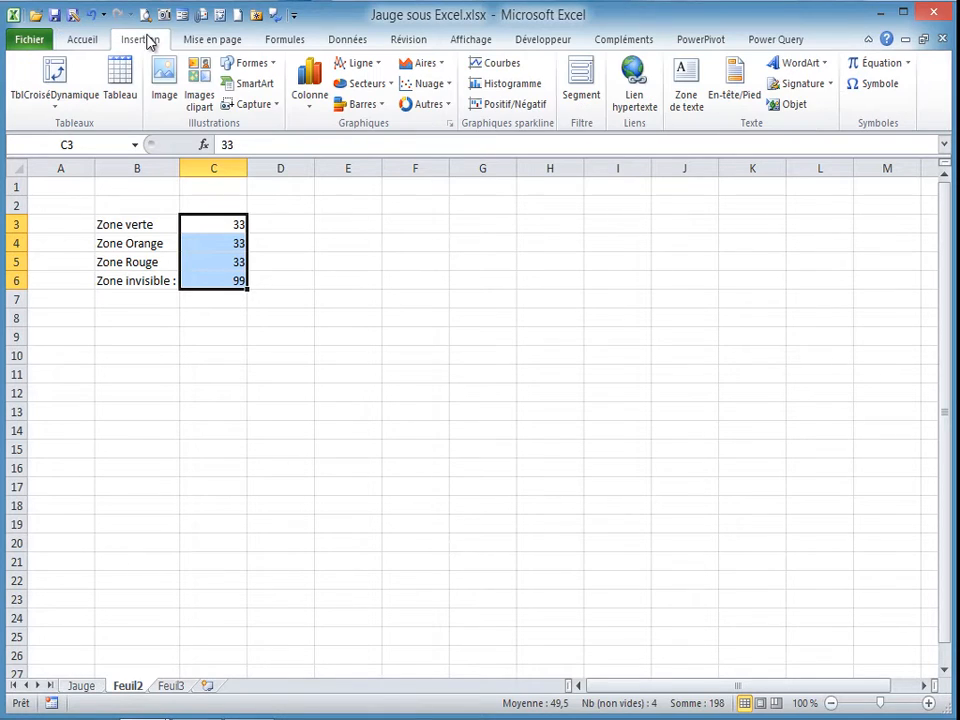
left_click(449, 105)
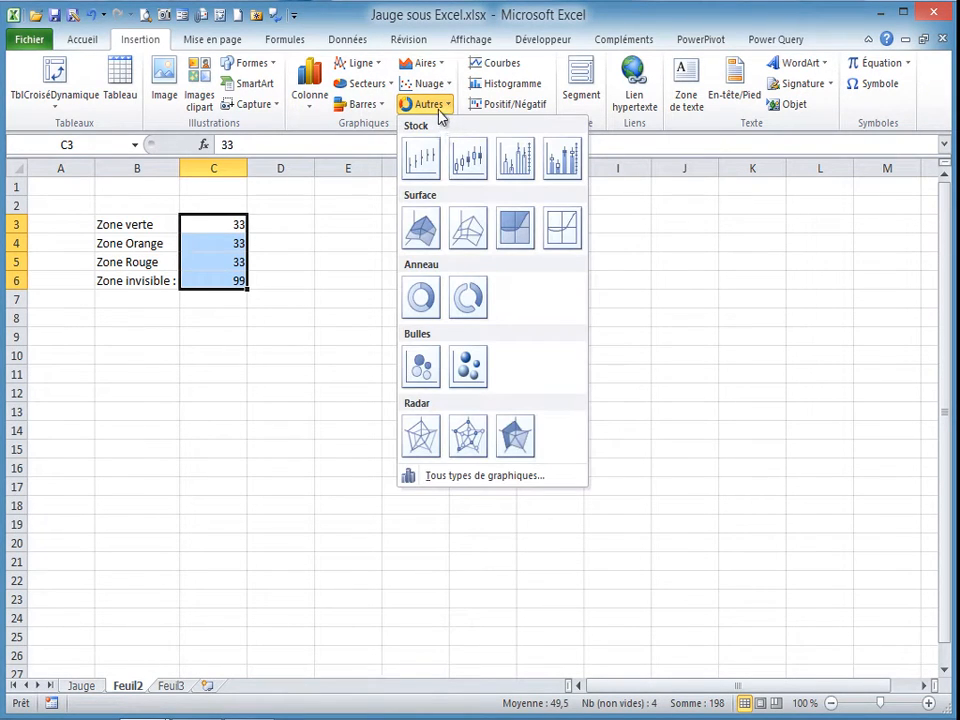
left_click(421, 294)
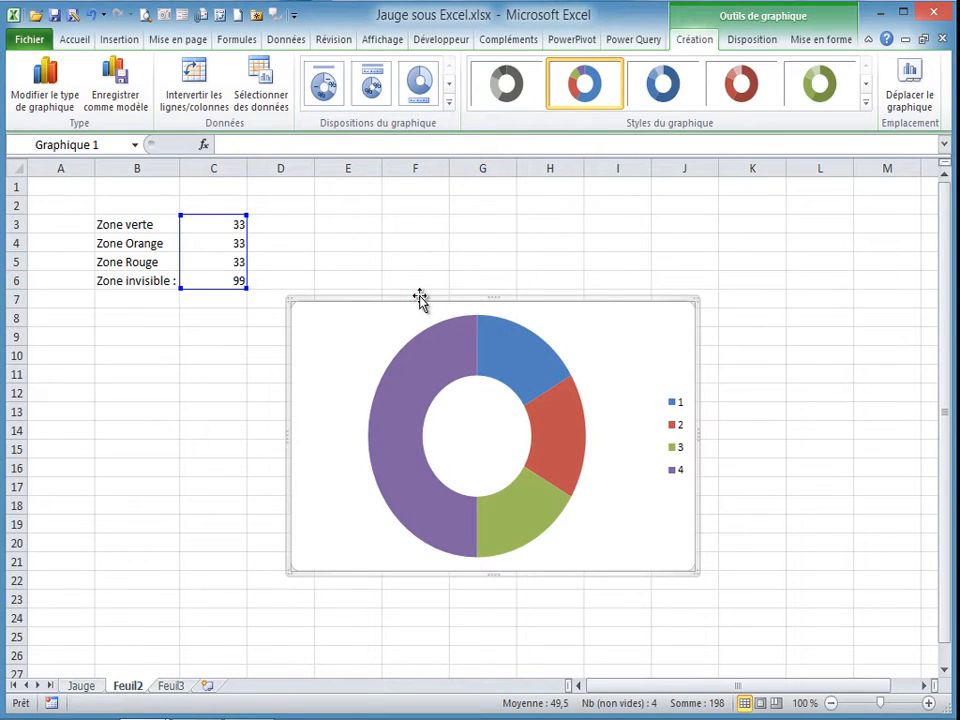
left_click_drag(414, 290, 420, 195)
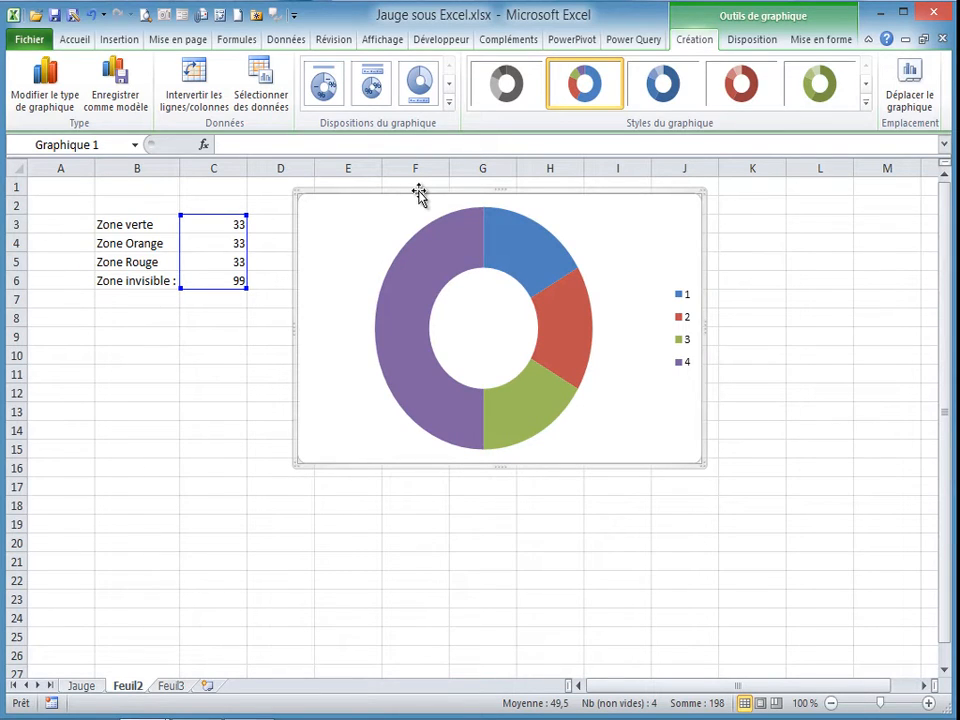
Delete the legend from the doughnut chart
mouse_move(546, 310)
mouse_move(521, 412)
left_click(684, 334)
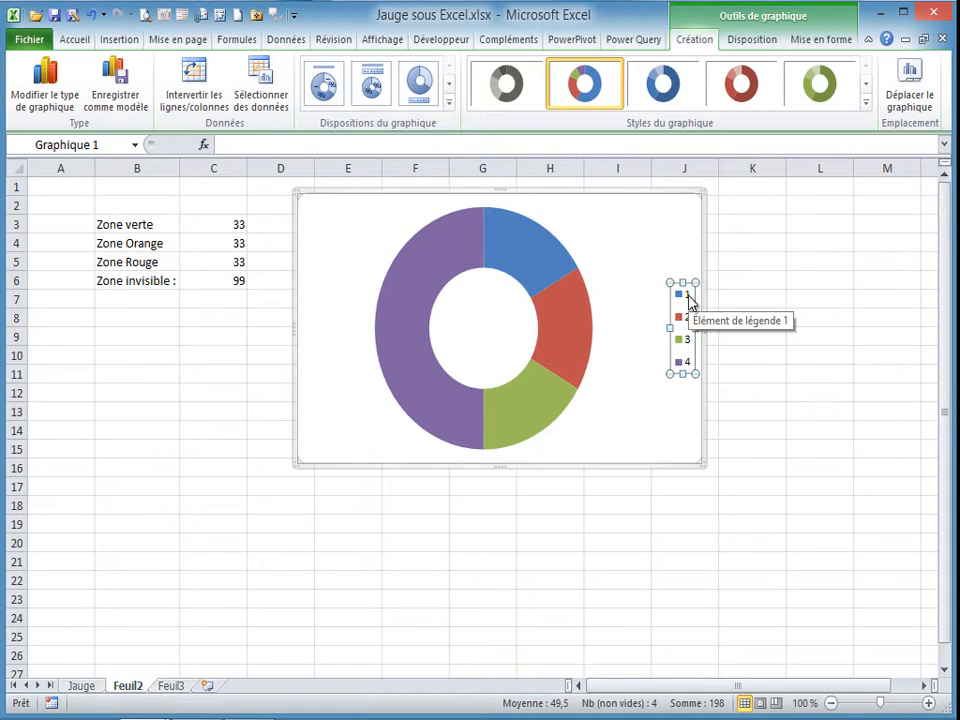
key("Delete")
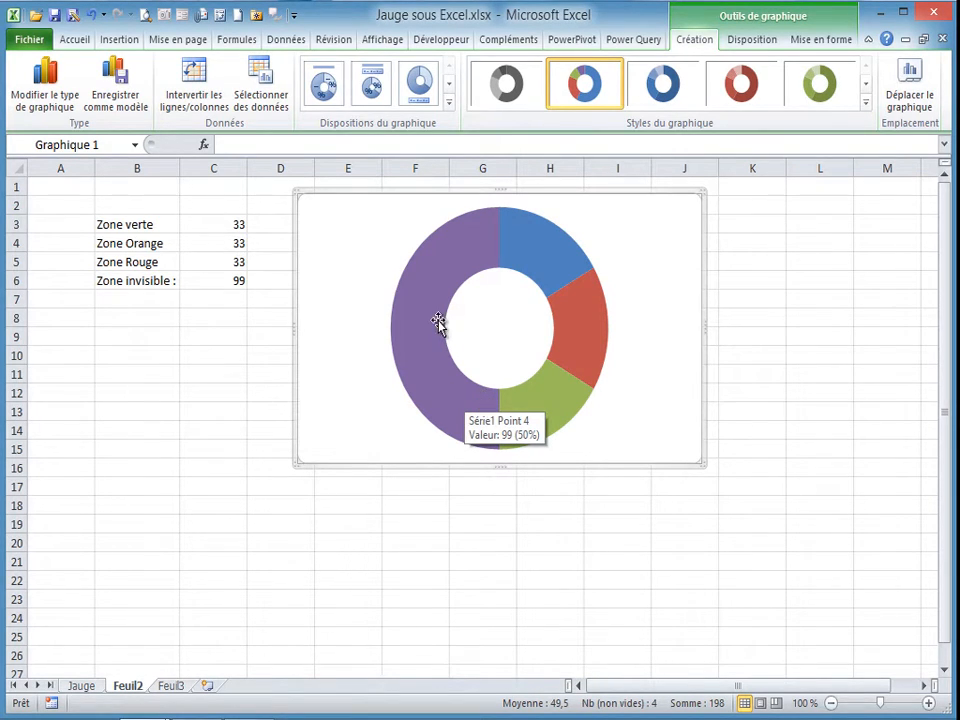
Set the angle of the doughnut series' first slice to 270 degrees
left_click(585, 321)
right_click(586, 324)
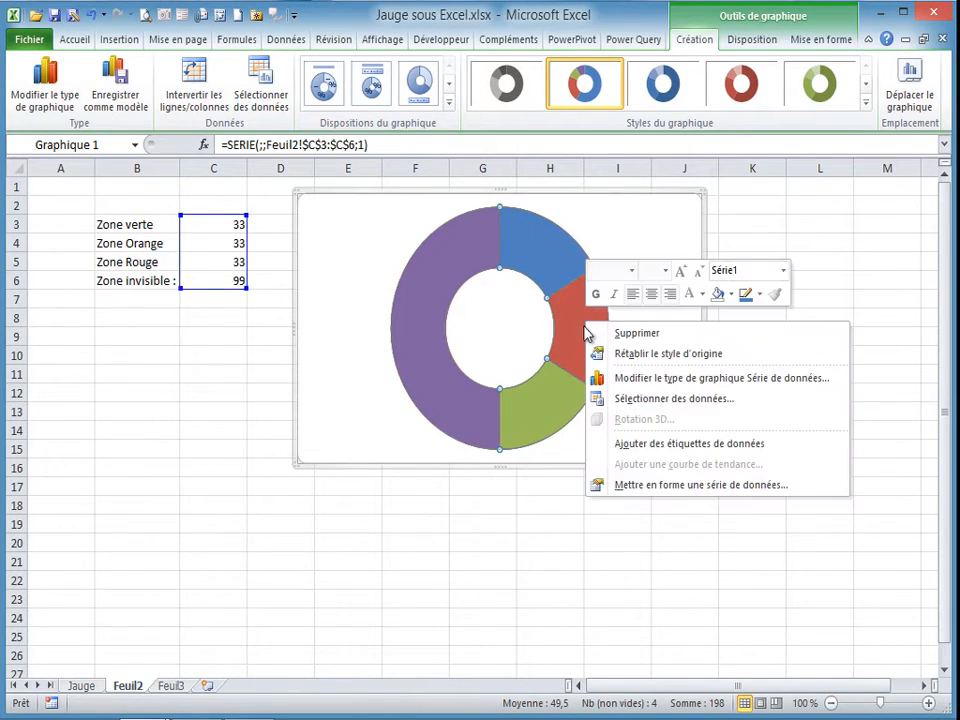
left_click(673, 486)
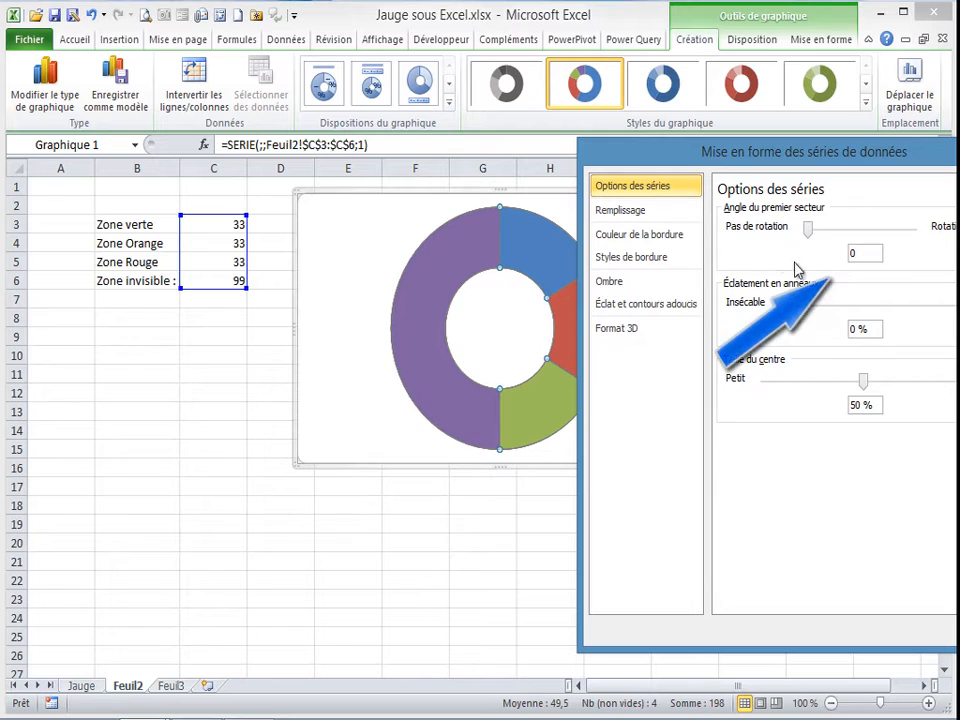
left_click(866, 254)
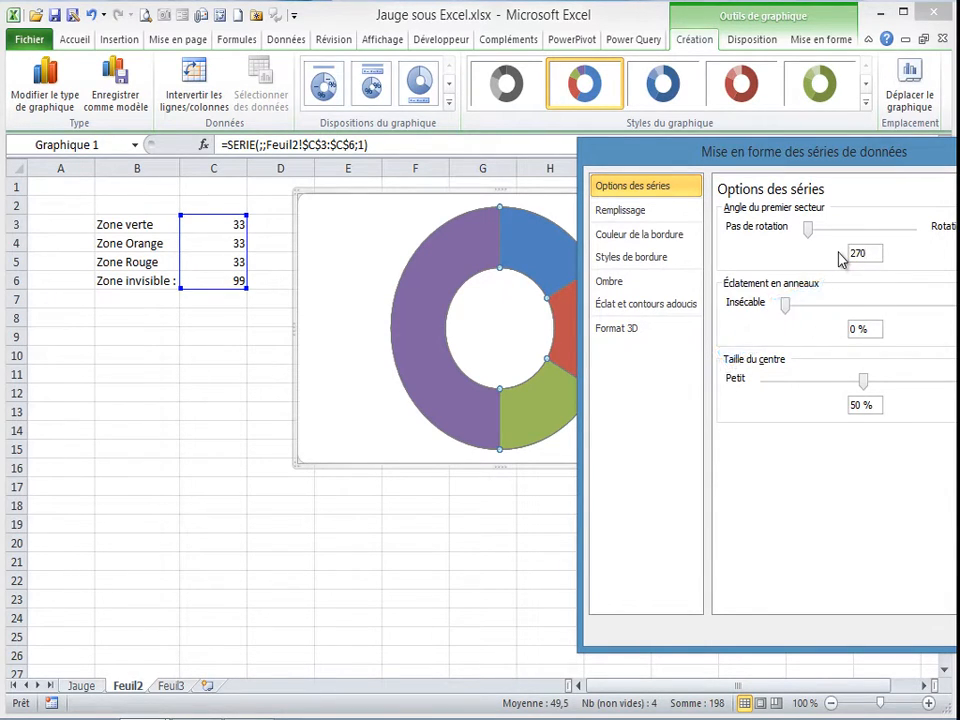
key("Return")
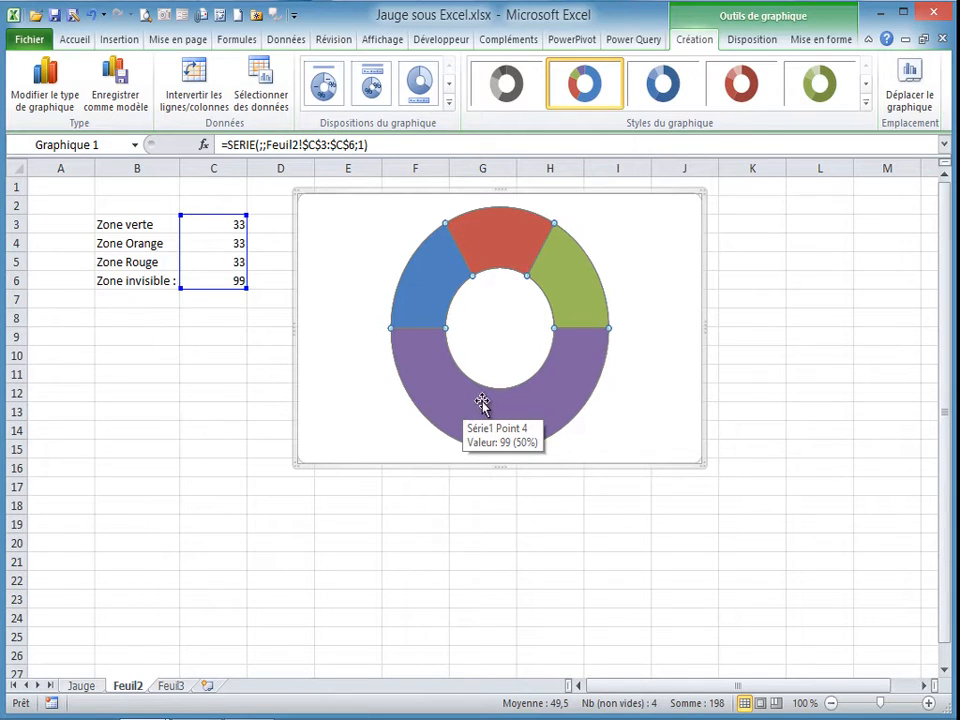
Remove the fill from the purple half-ring segment that represents the invisible zone
left_click(543, 413)
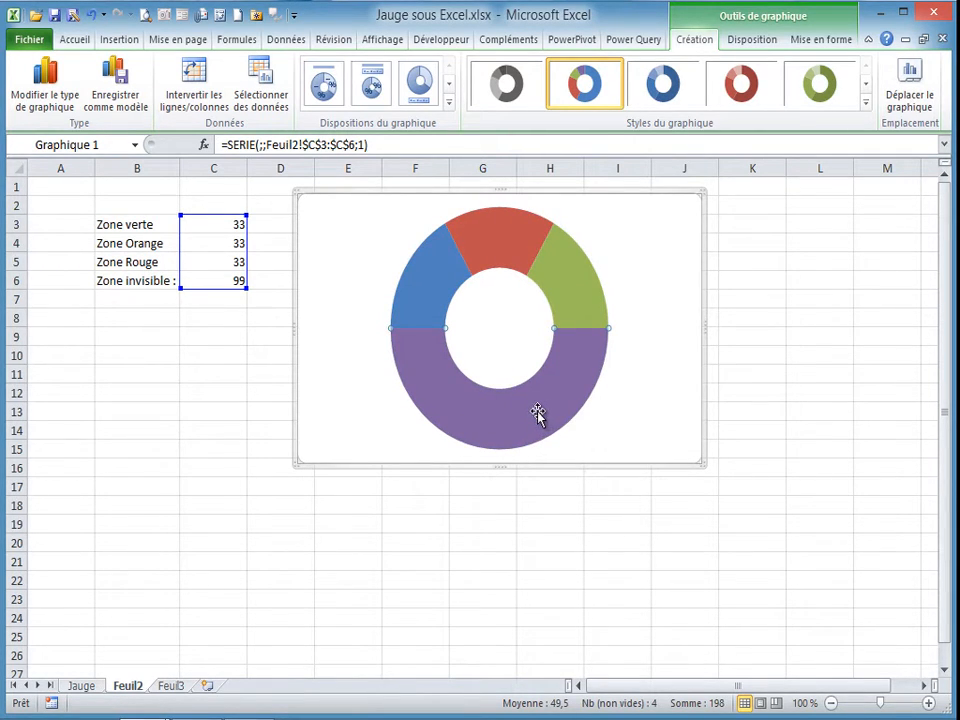
left_click(820, 41)
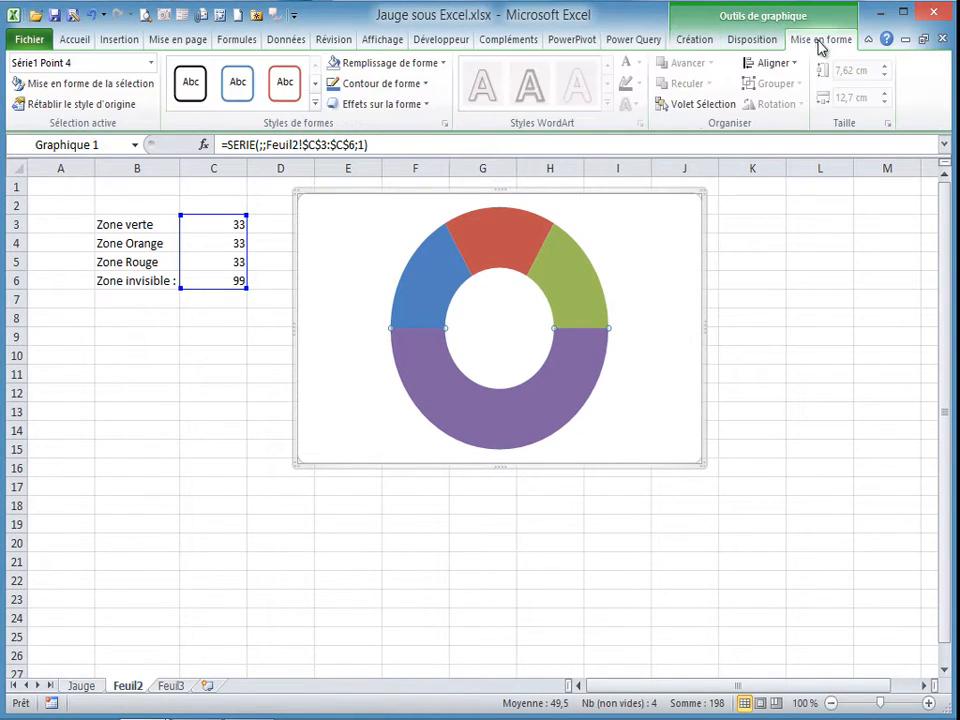
left_click(445, 64)
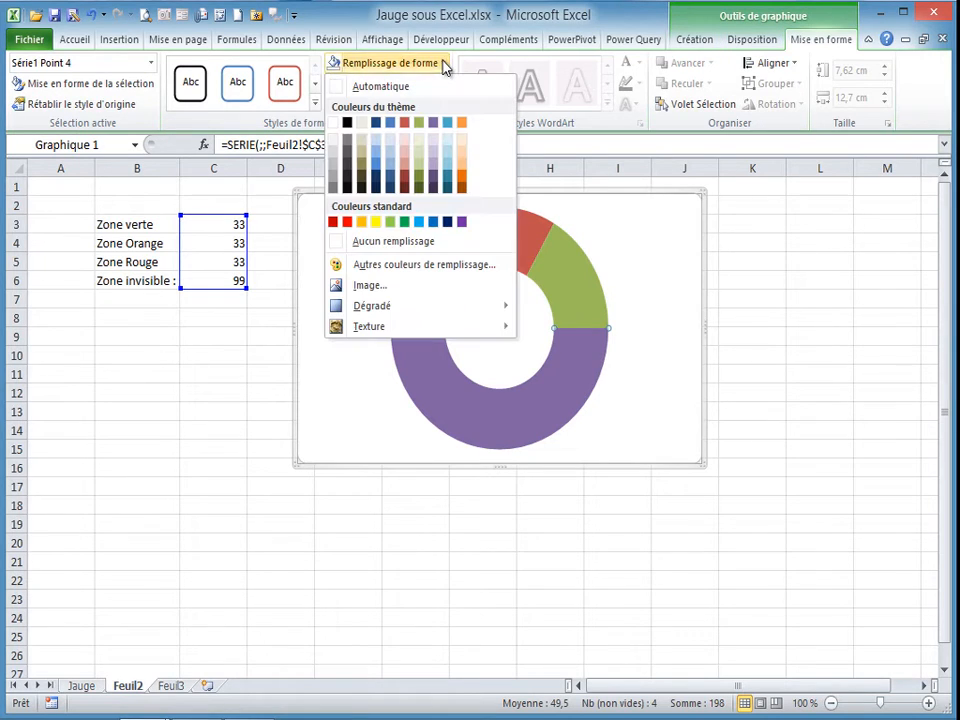
left_click(378, 242)
Apply the glossy green shape style from the last style row to the blue segment for Zone verte
mouse_move(424, 349)
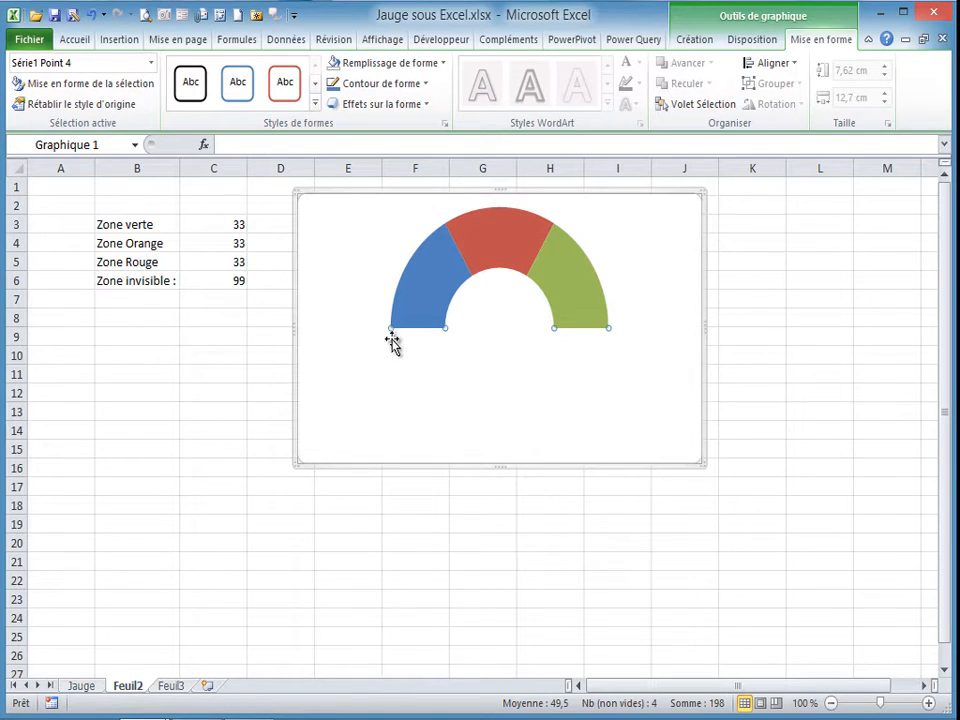
mouse_move(586, 303)
mouse_move(449, 290)
left_click(431, 287)
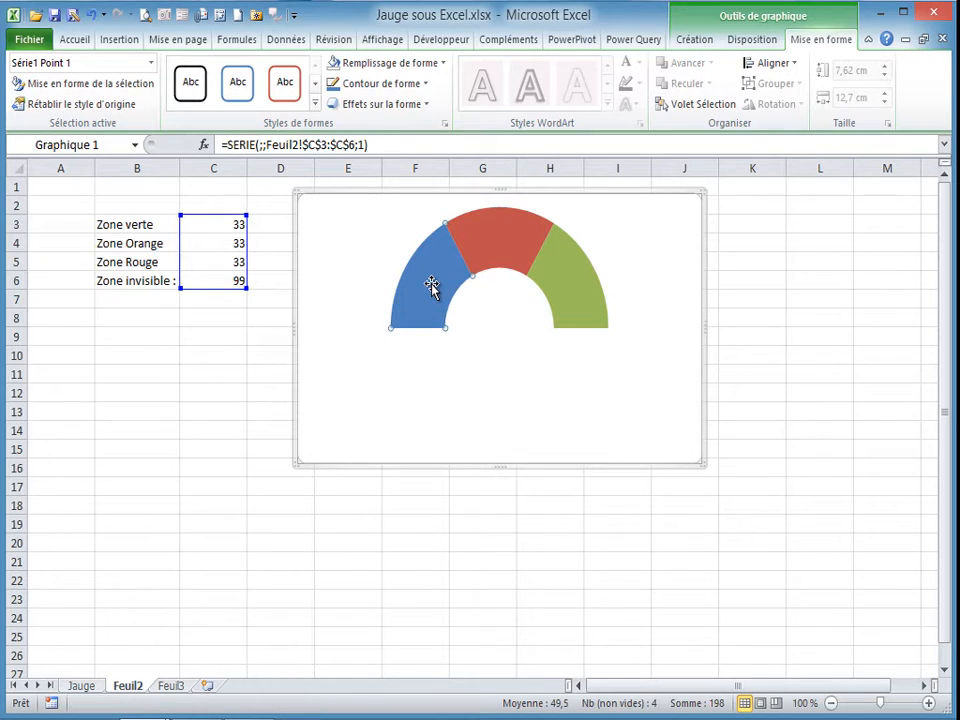
left_click(315, 103)
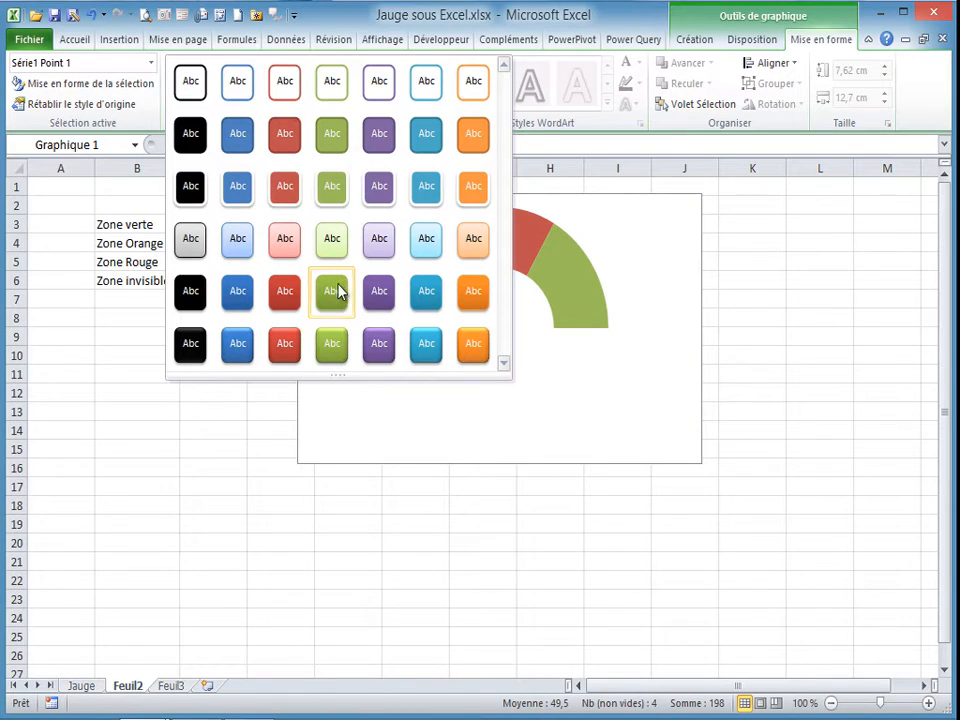
left_click(338, 343)
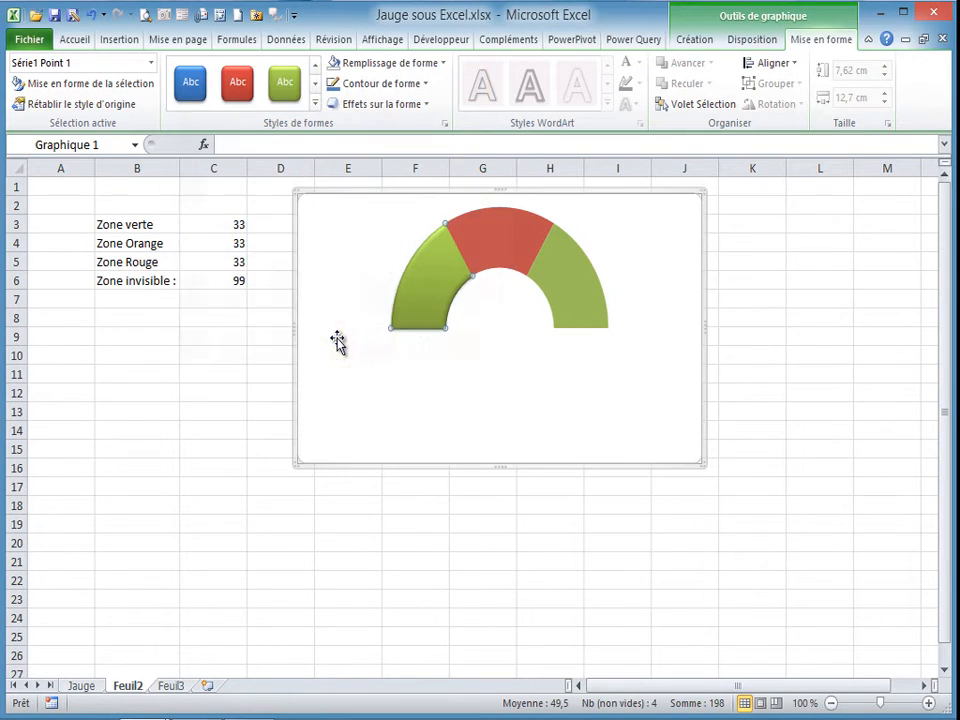
Apply the orange gradient shape style from the fifth style row to the middle segment for Zone Orange
left_click(505, 232)
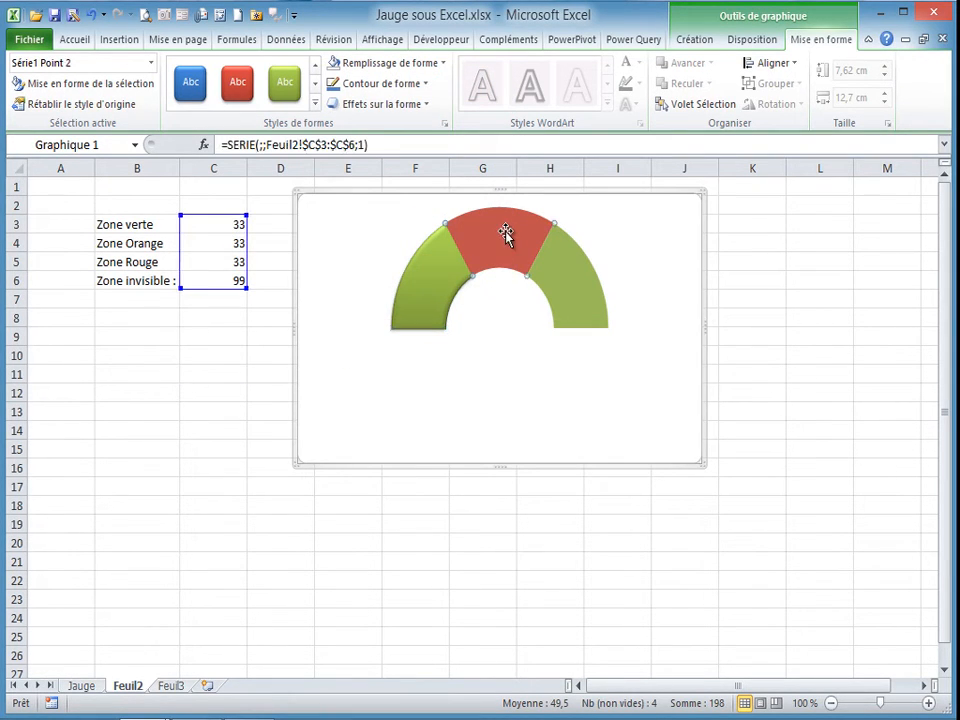
left_click(317, 104)
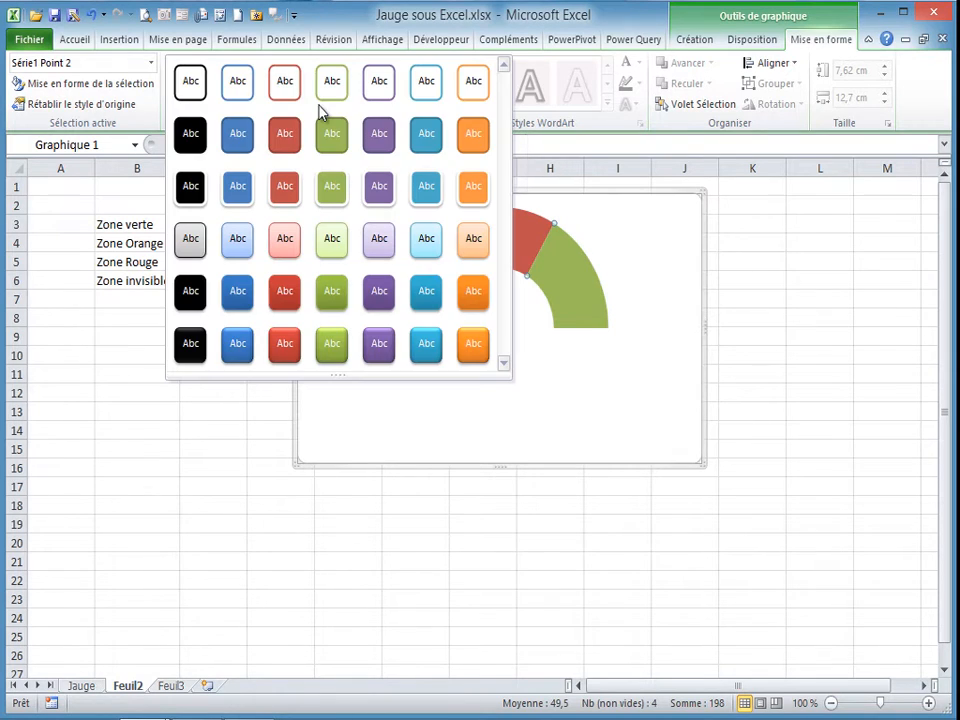
left_click(474, 303)
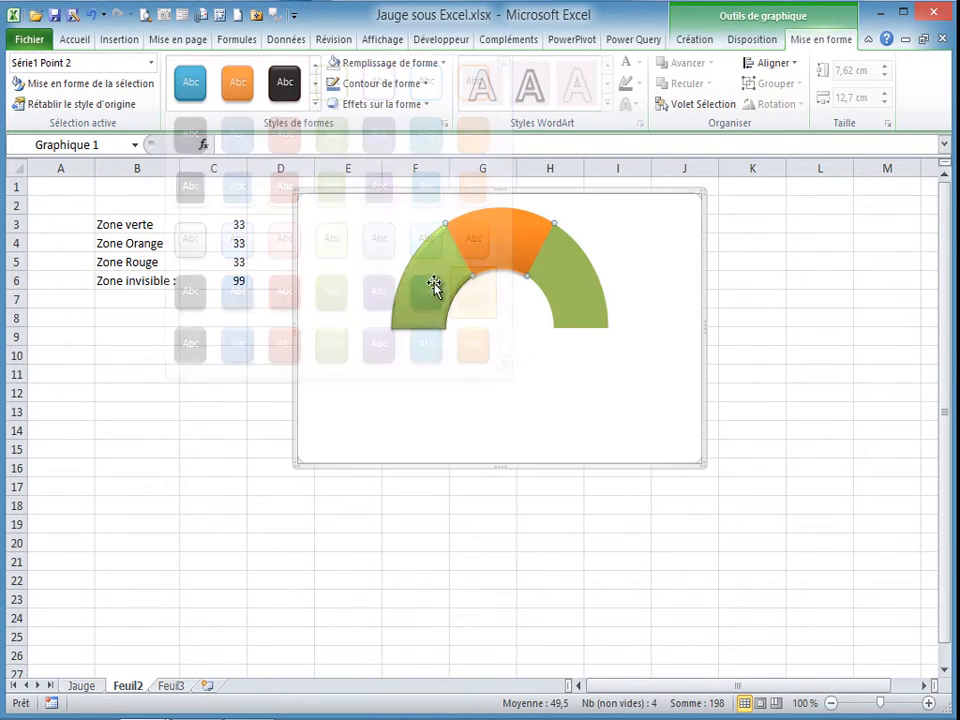
Apply the red gradient shape style from the fifth style row to the third segment for Zone Rouge
left_click(566, 288)
left_click(317, 104)
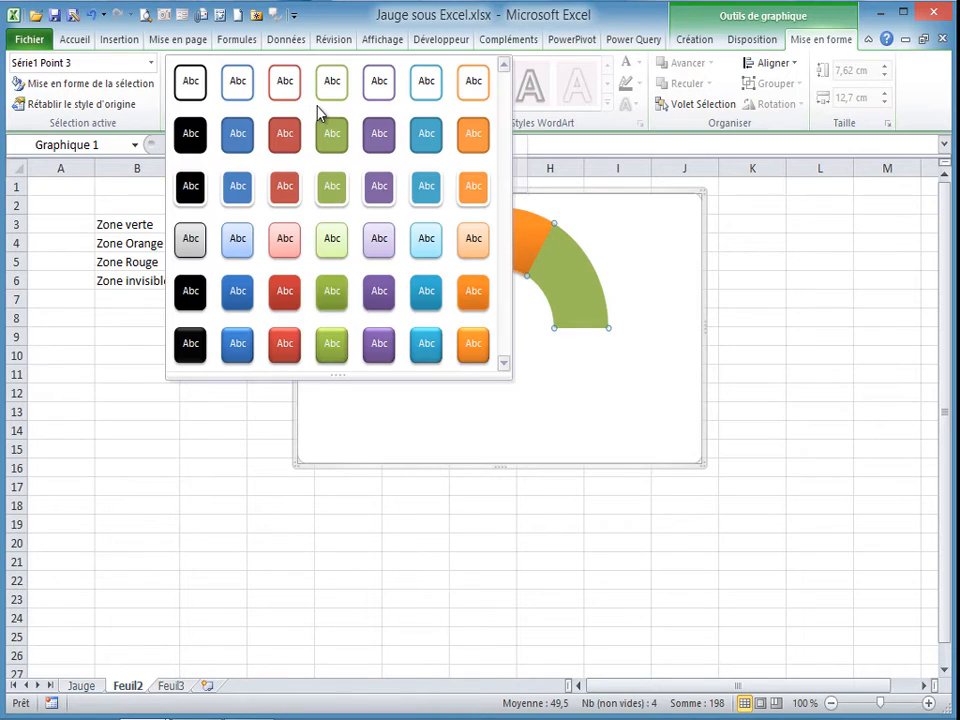
left_click(287, 294)
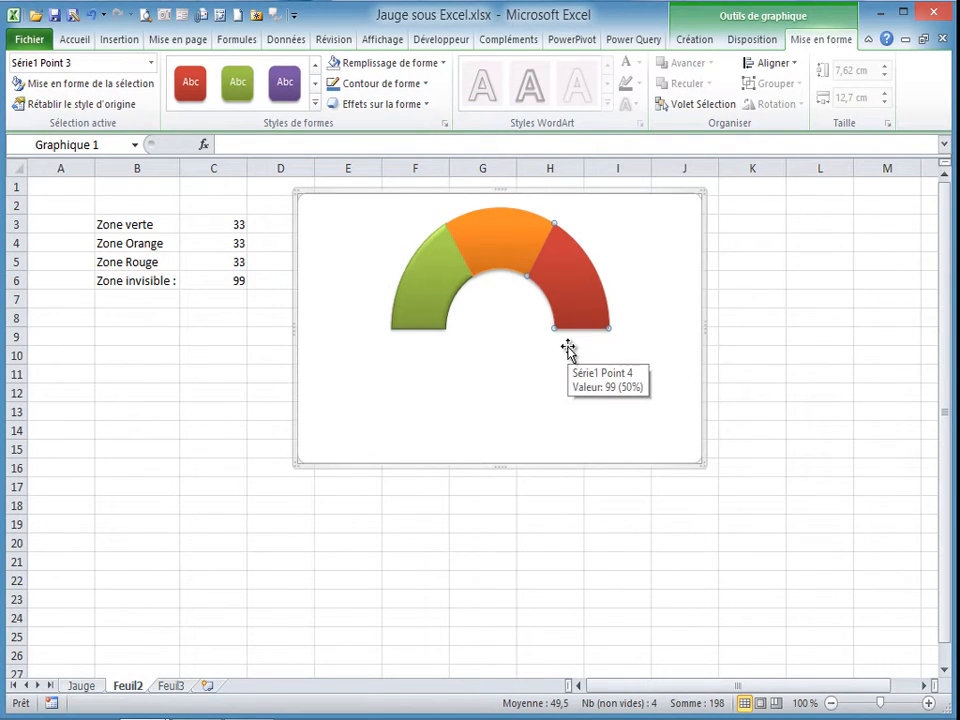
Fill the green segment with the first gradient variation in the second row of the gradient presets
left_click(428, 277)
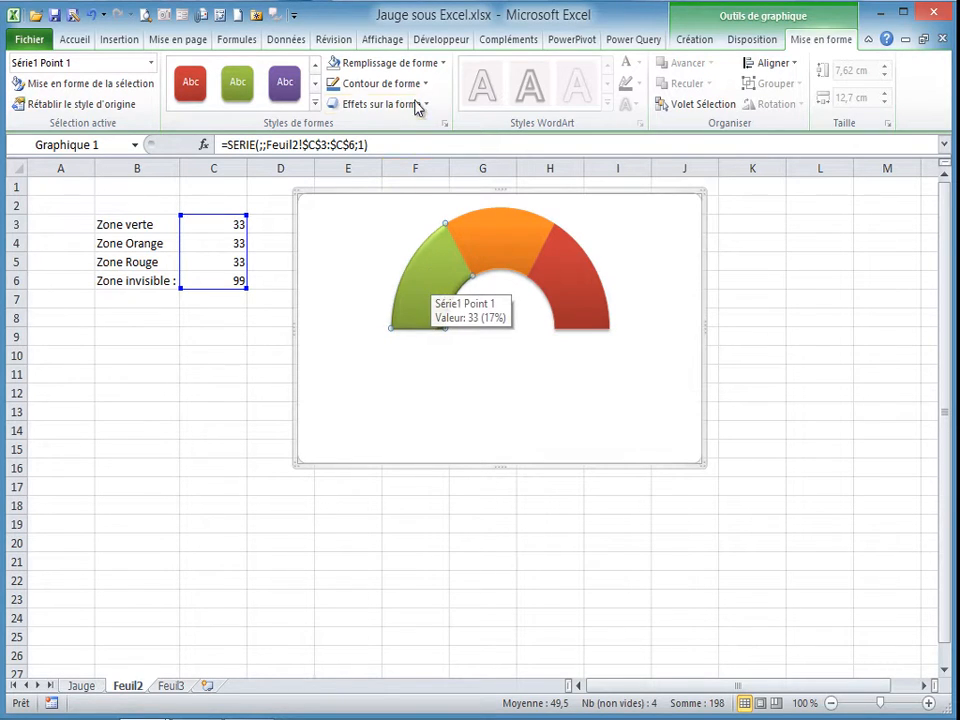
left_click(444, 64)
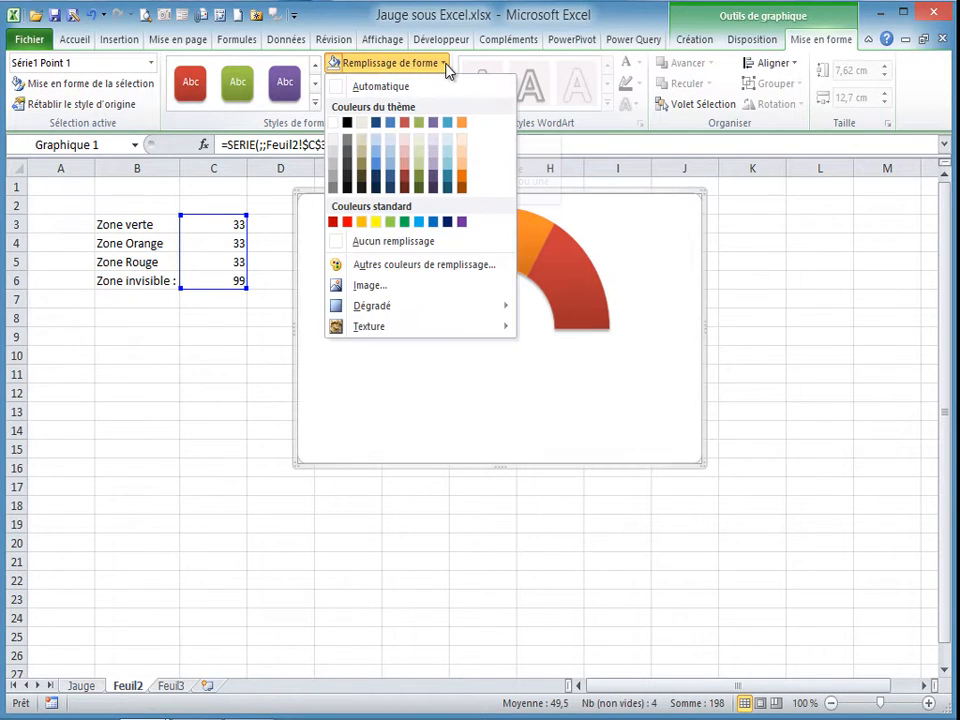
mouse_move(371, 317)
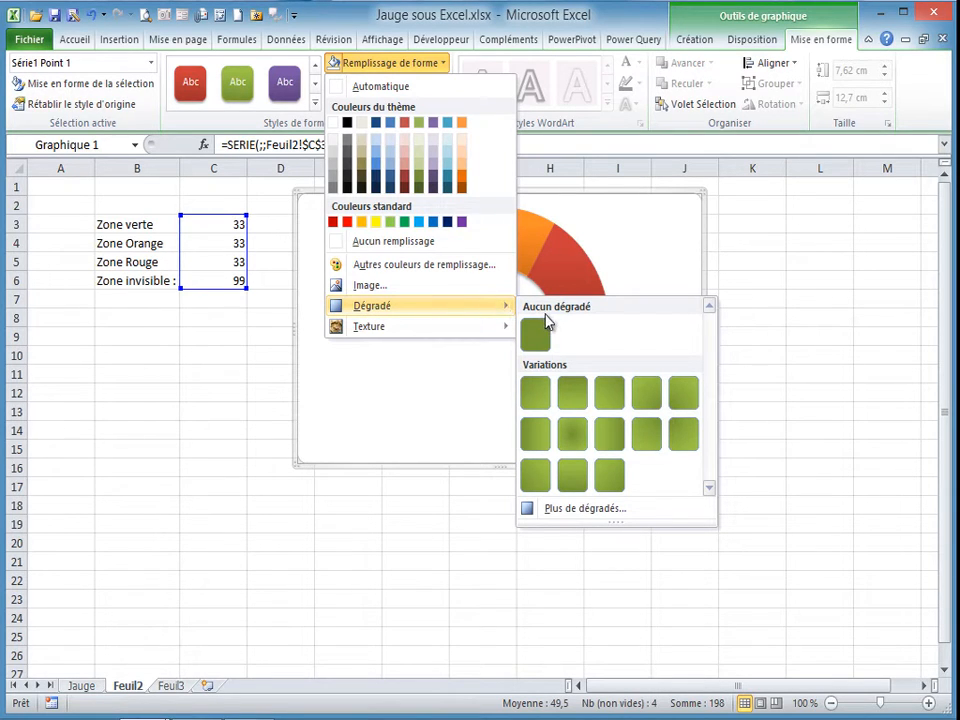
left_click(535, 438)
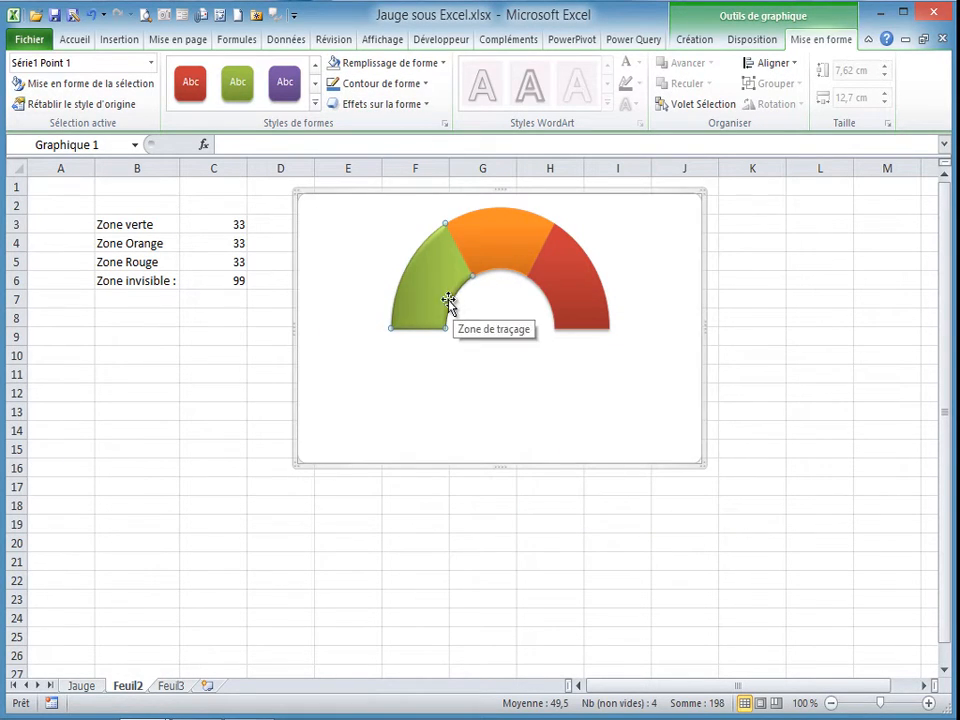
Fill the orange segment with the second gradient variation in the first row of the gradient presets
left_click(514, 243)
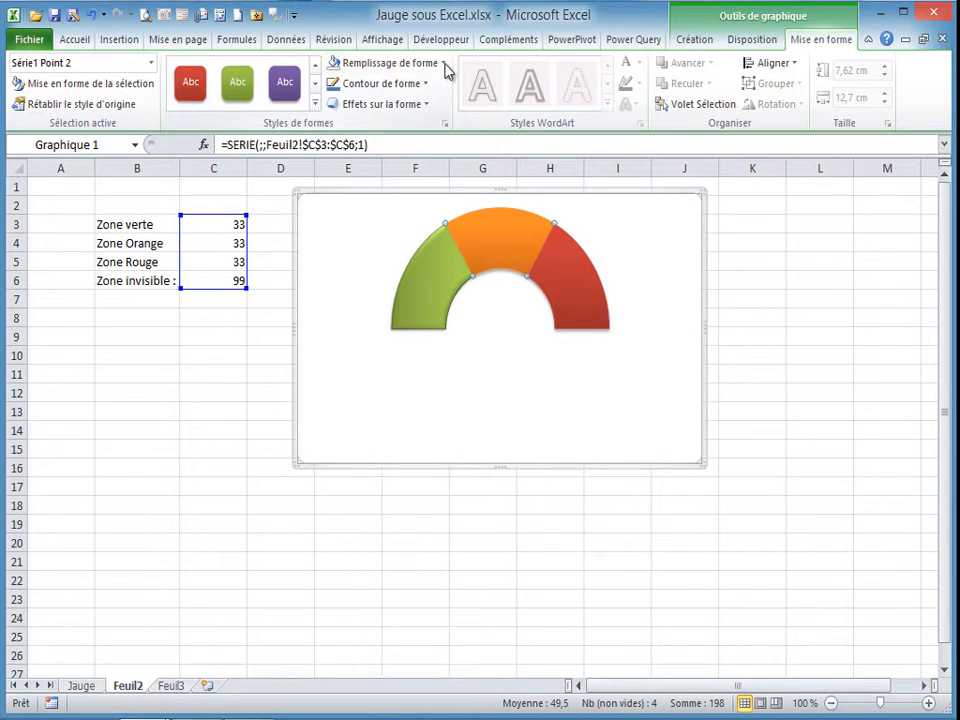
left_click(443, 64)
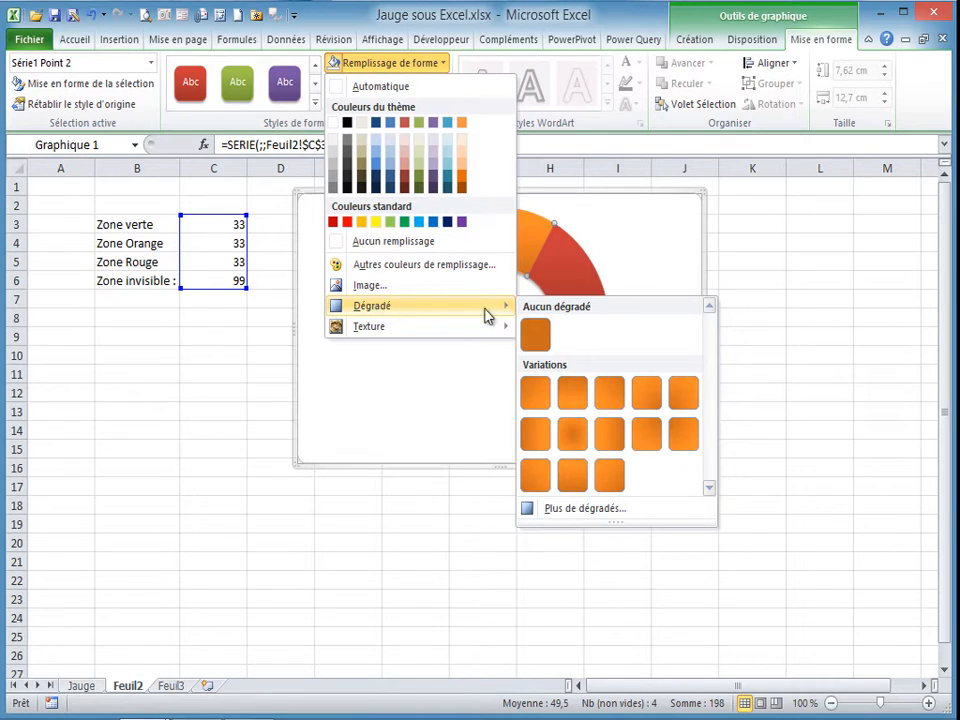
left_click(575, 403)
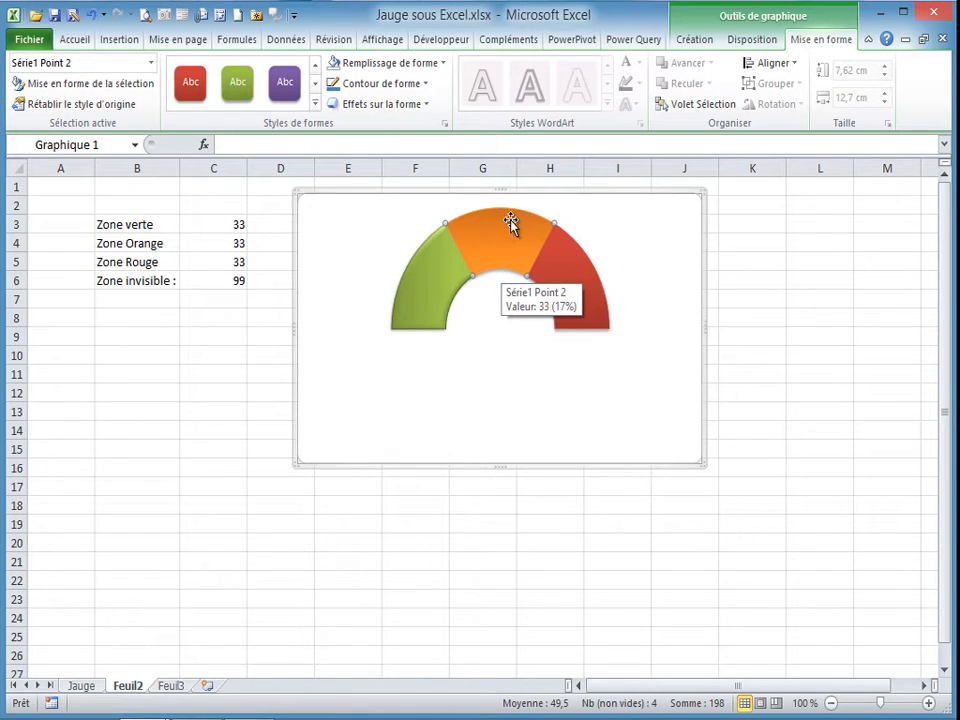
Fill the red segment with the fourth gradient variation in the second row of the gradient presets
left_click(555, 285)
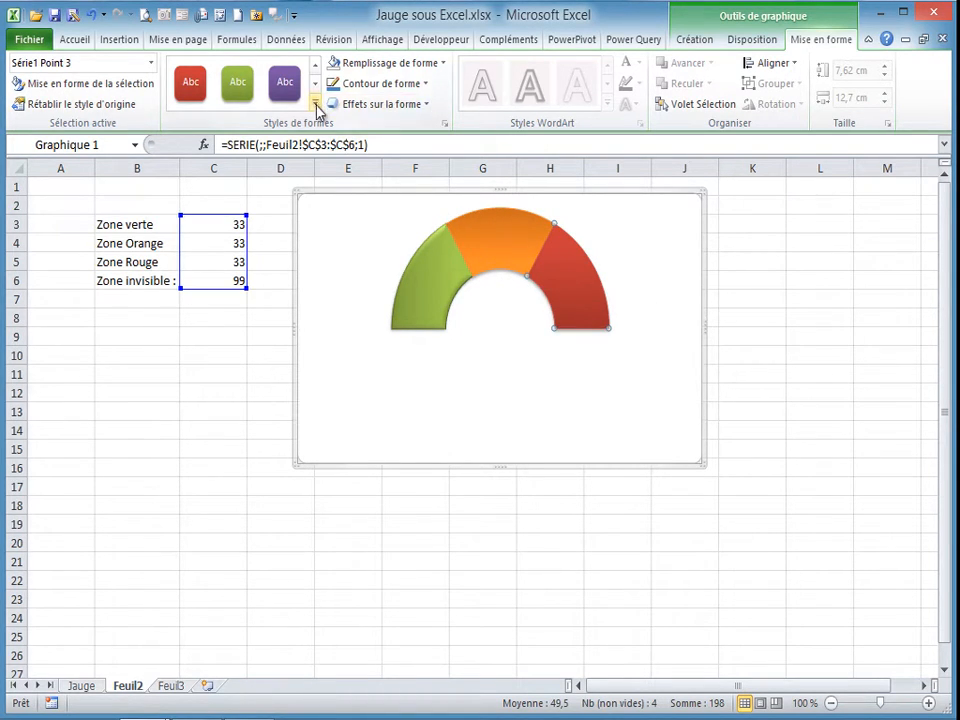
left_click(443, 63)
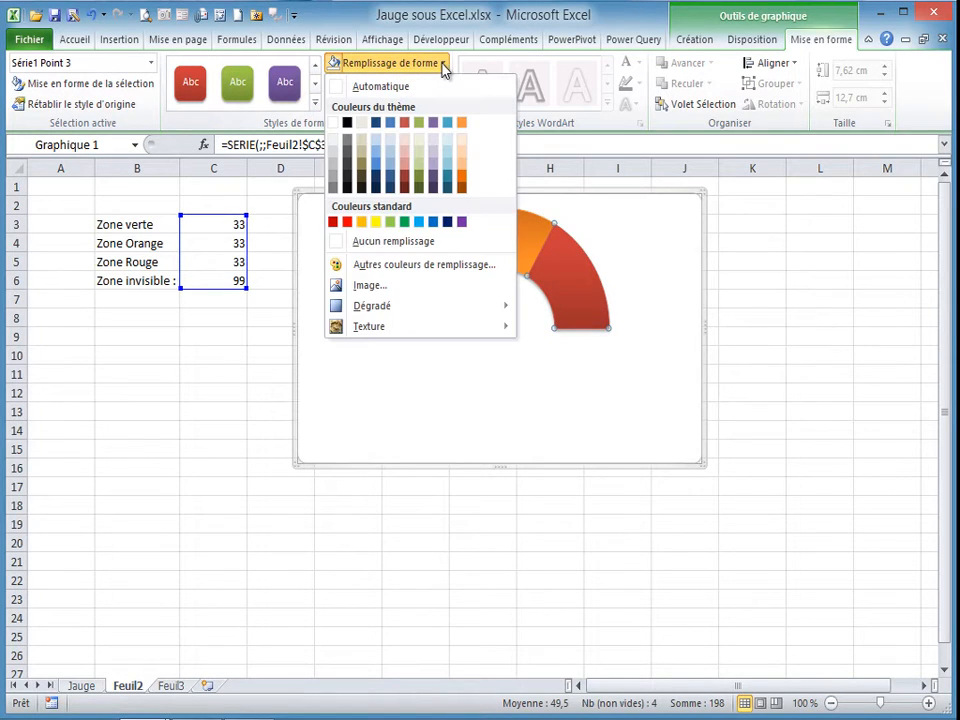
mouse_move(372, 311)
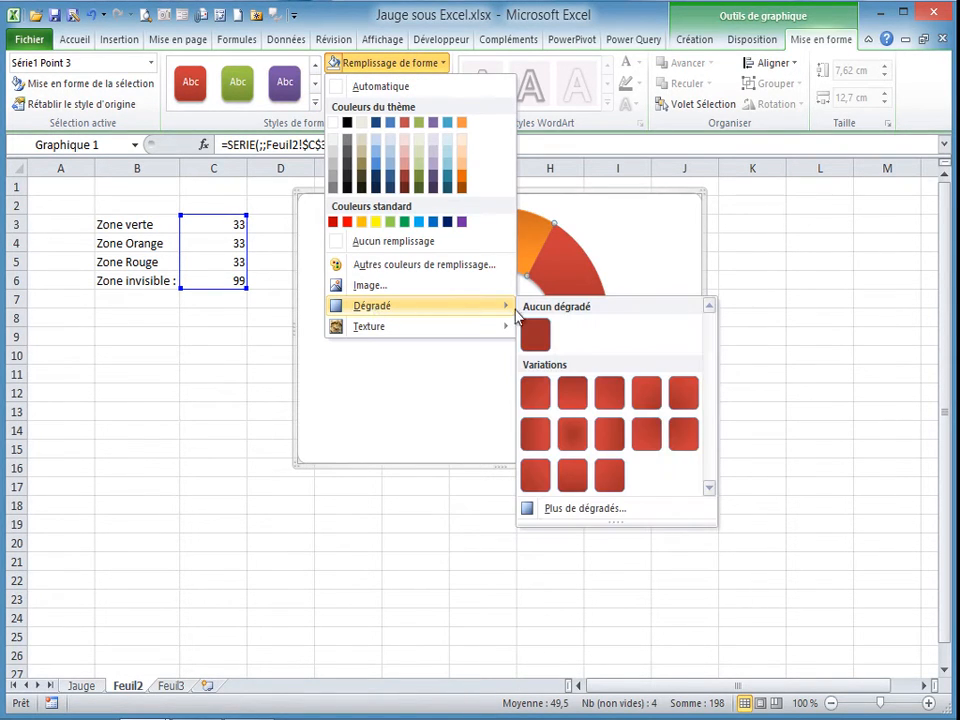
left_click(658, 440)
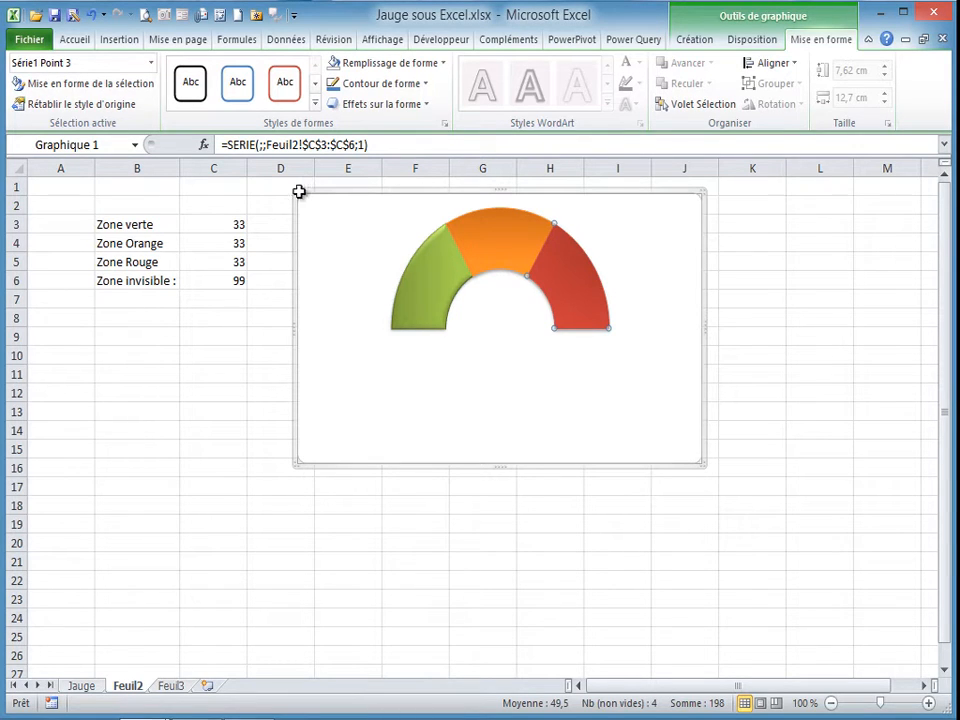
Enter the label "Valeur de l'aiguille" in cell B8, below the zone table
left_click(137, 316)
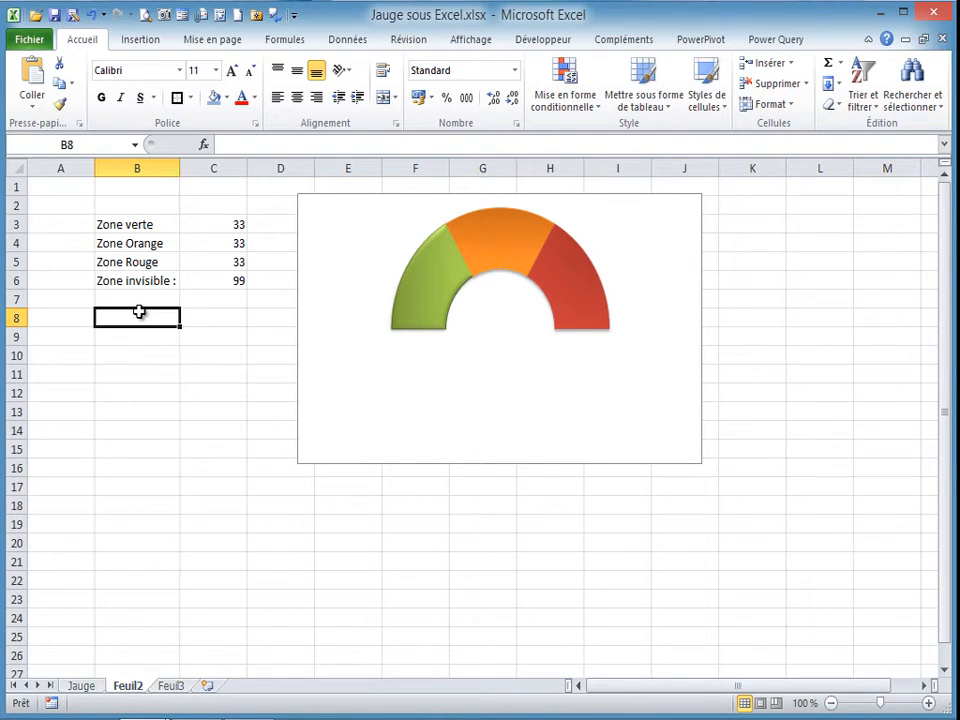
type("Val")
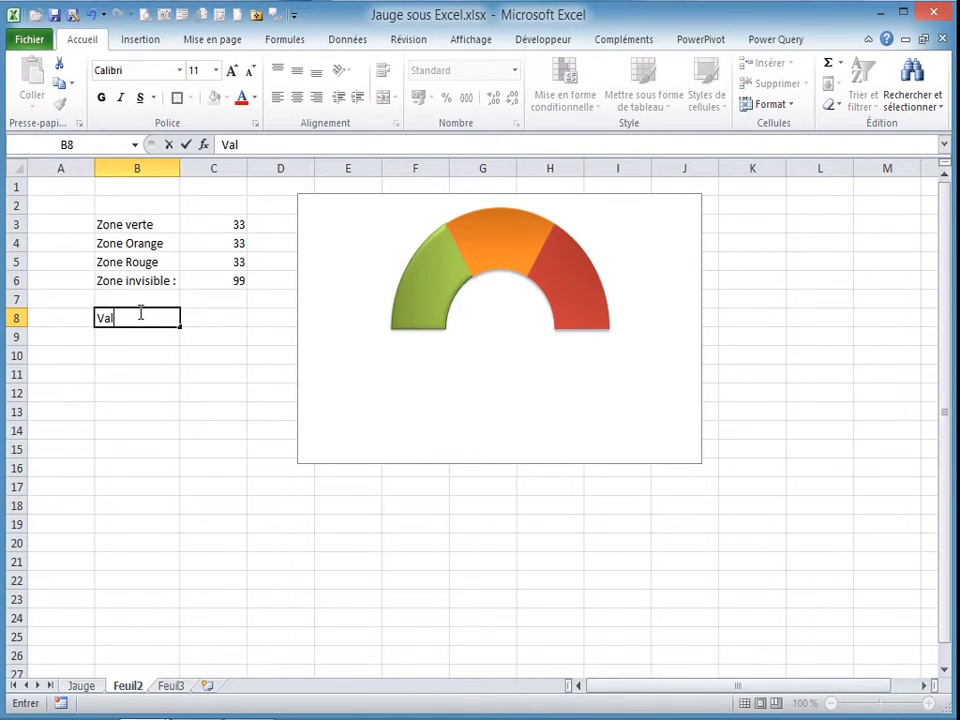
type("eur de l'")
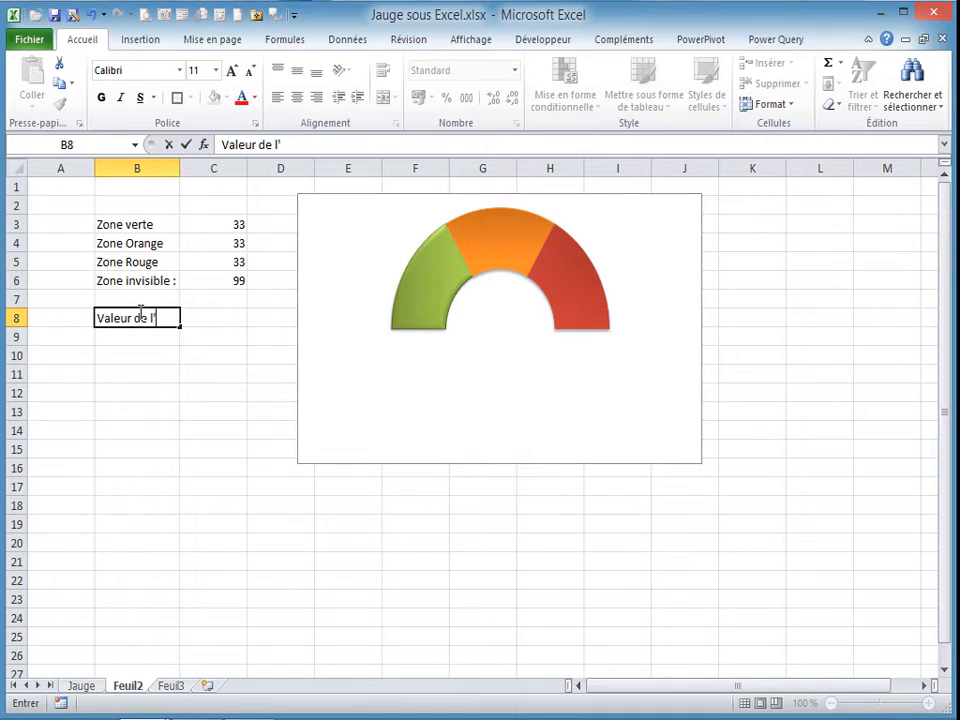
type("aiguille")
key("ctrl+Return")
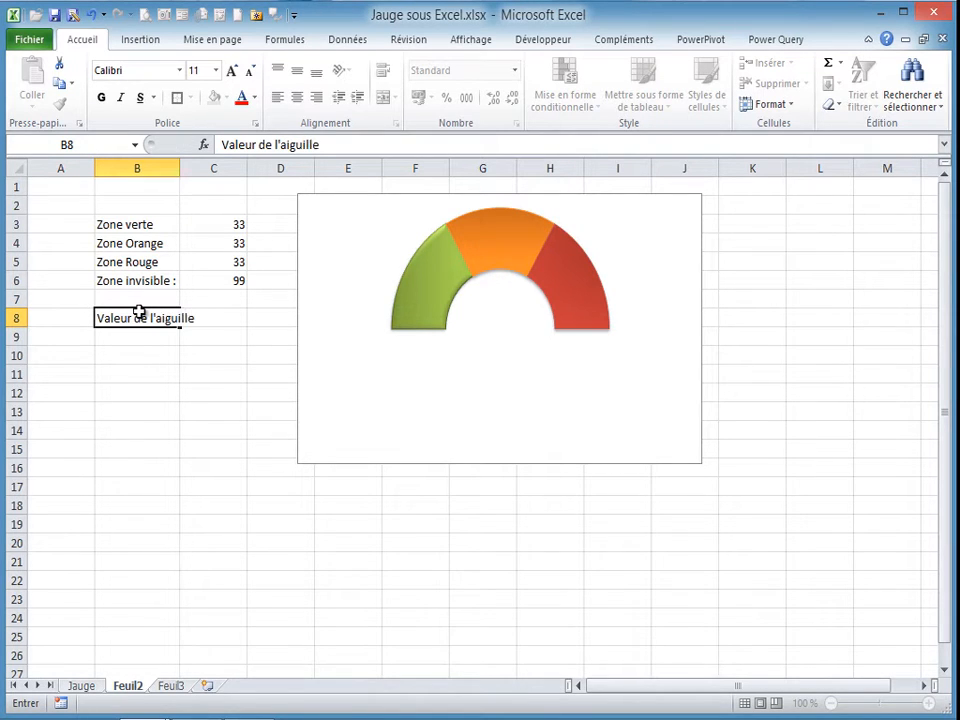
key("Return")
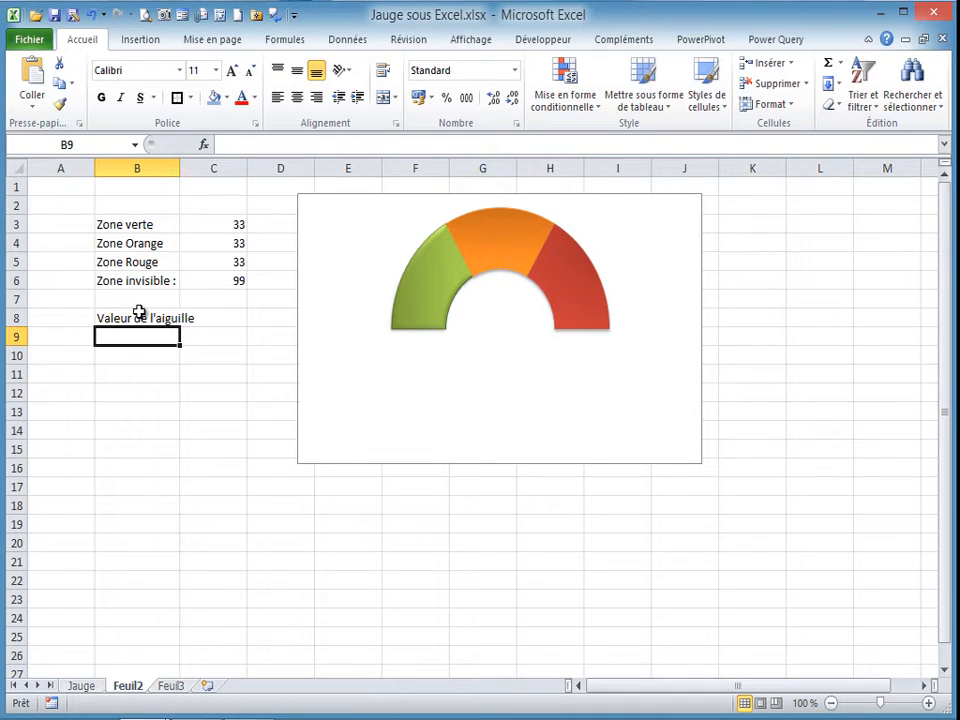
Enter the label "Largeur de l'aiguille" in cell B9
type("Lrgeu")
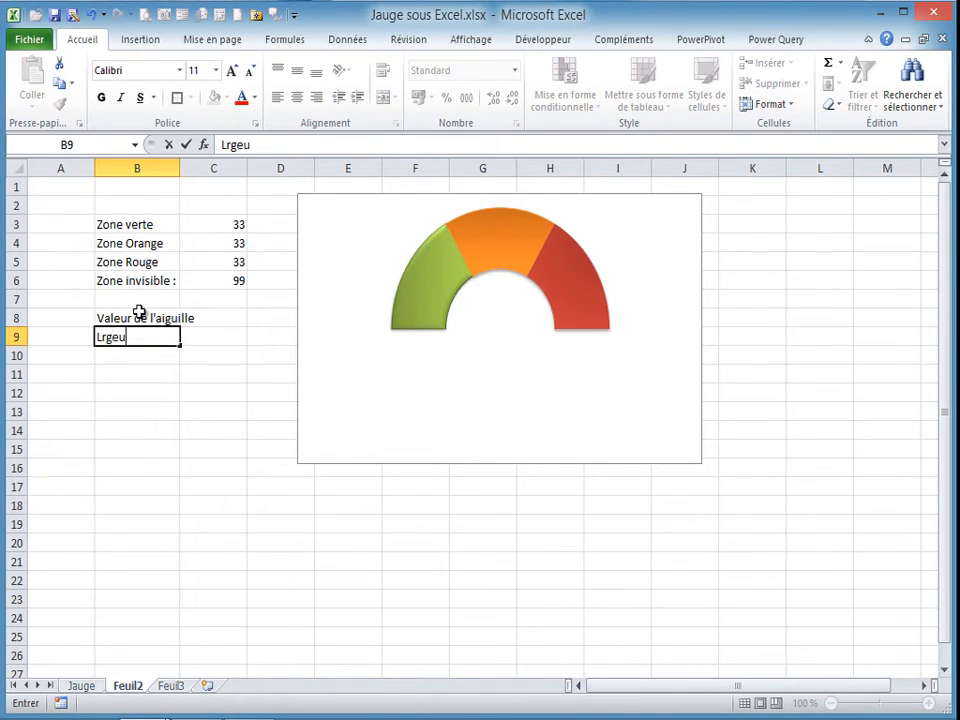
type("r")
key("BackSpace")
key("BackSpace")
key("BackSpace")
key("BackSpace")
key("BackSpace")
type("argeur de m'")
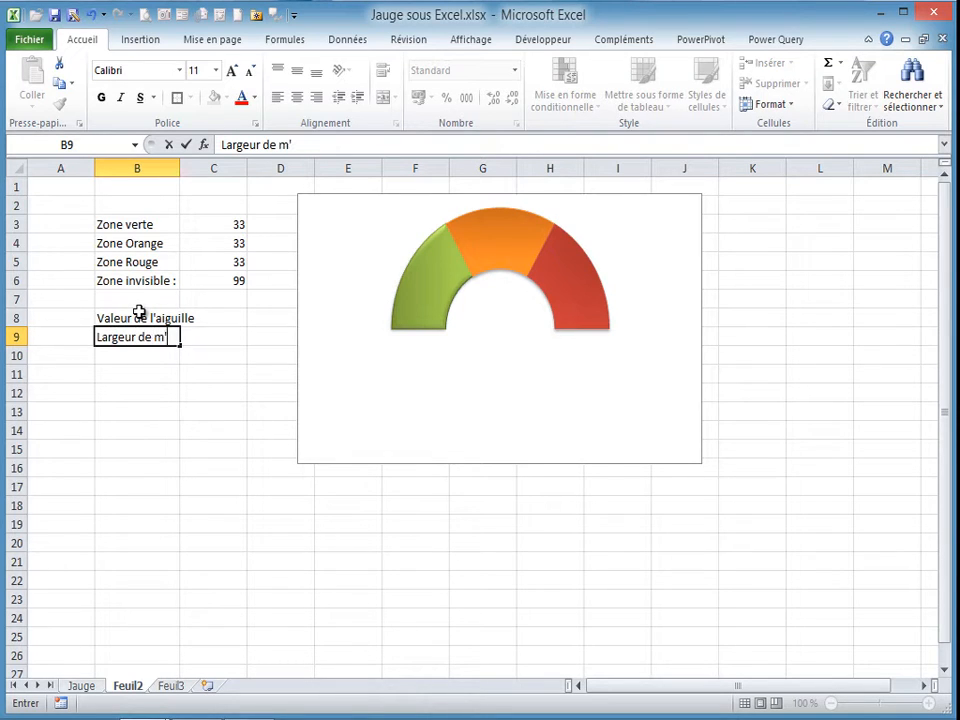
type("aiguille")
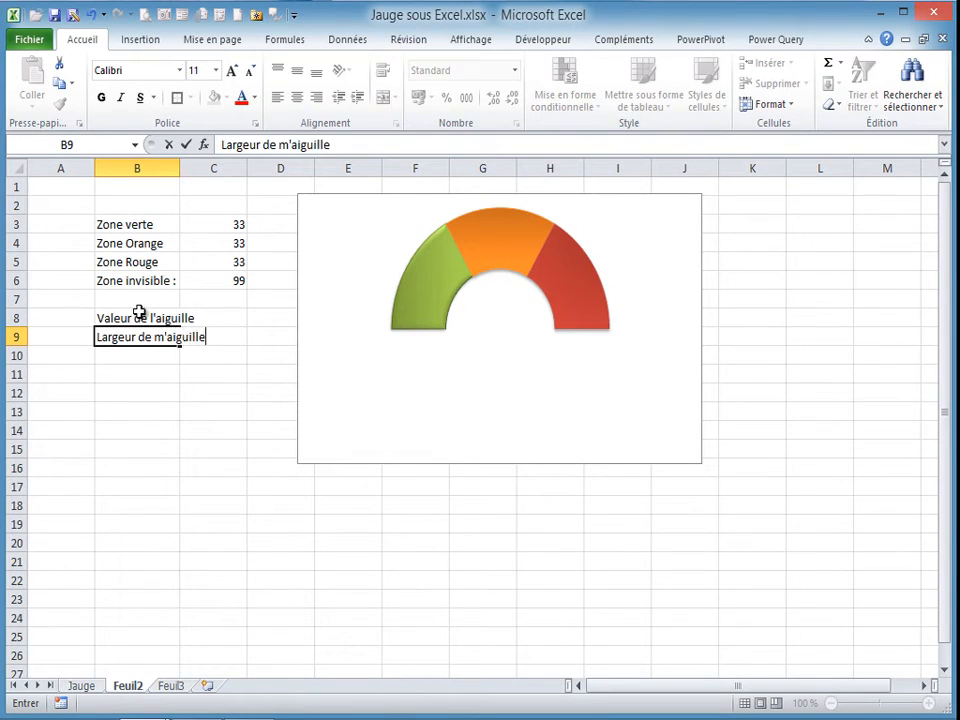
key("BackSpace")
key("BackSpace")
key("BackSpace")
key("BackSpace")
key("BackSpace")
key("BackSpace")
key("BackSpace")
key("BackSpace")
key("BackSpace")
key("BackSpace")
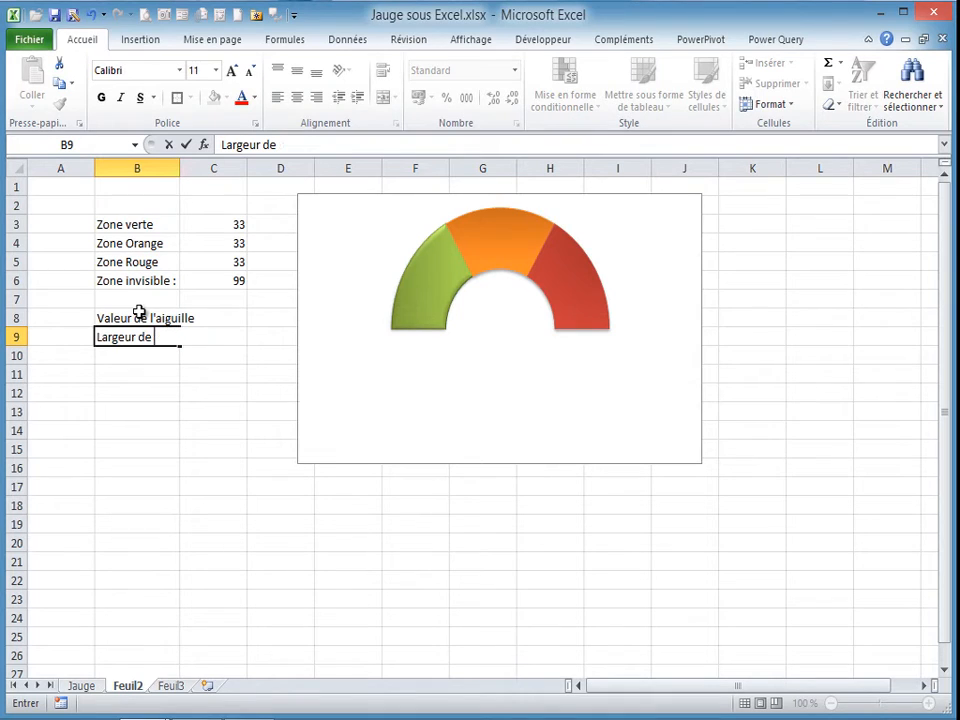
type("l'aiguil")
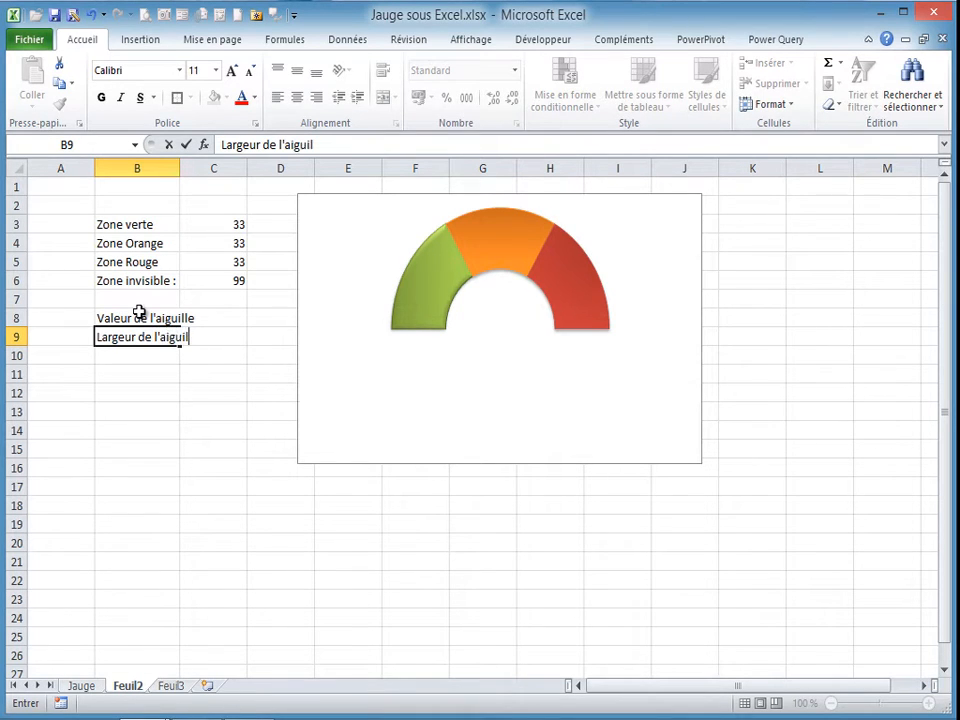
type("le")
key("Return")
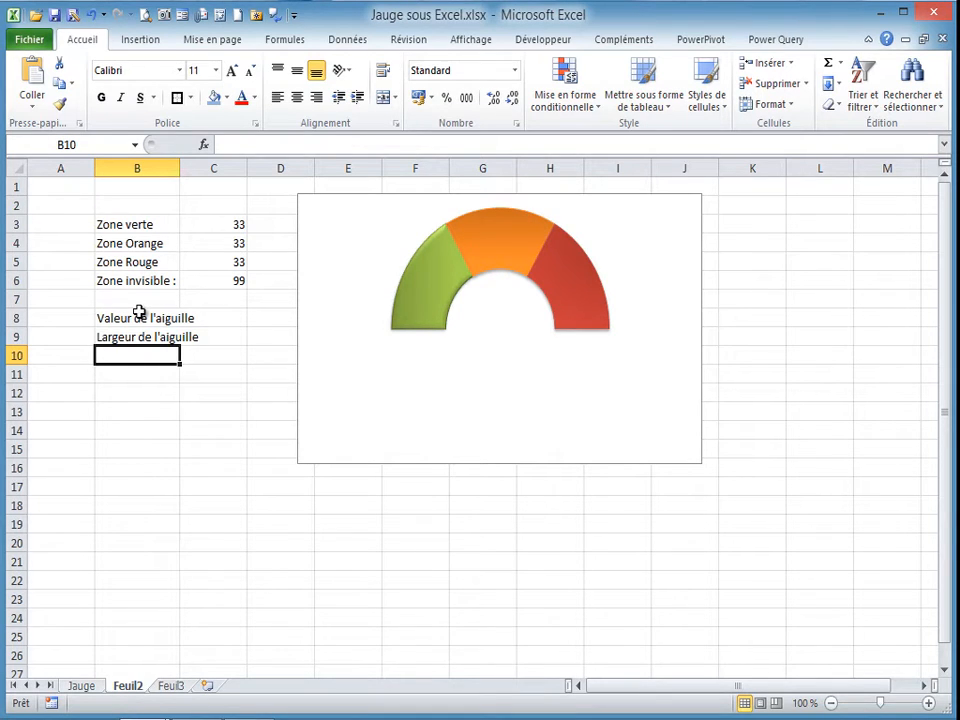
Enter the label "Zone invisible" in cell B10 and autofit column B to its text
type("Zone")
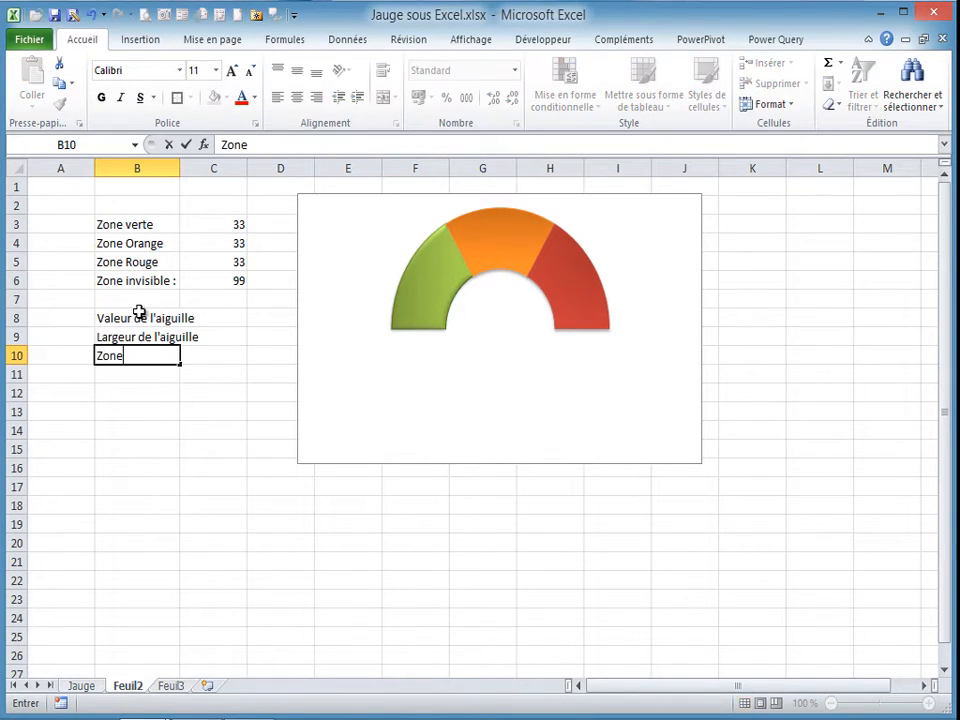
type(" invisible")
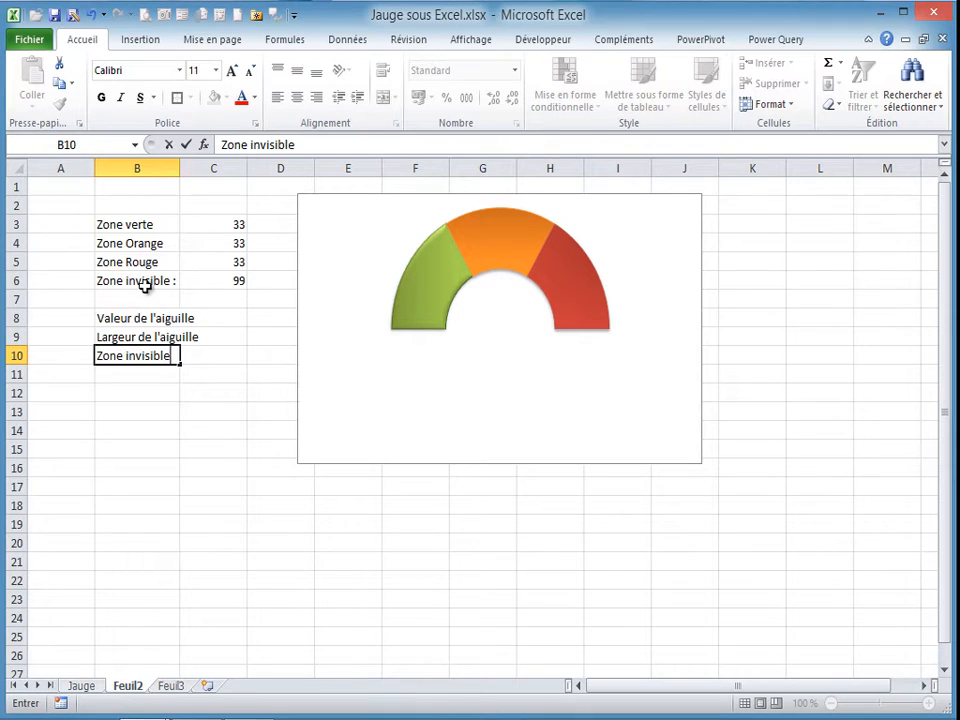
left_click(228, 318)
double_click(181, 162)
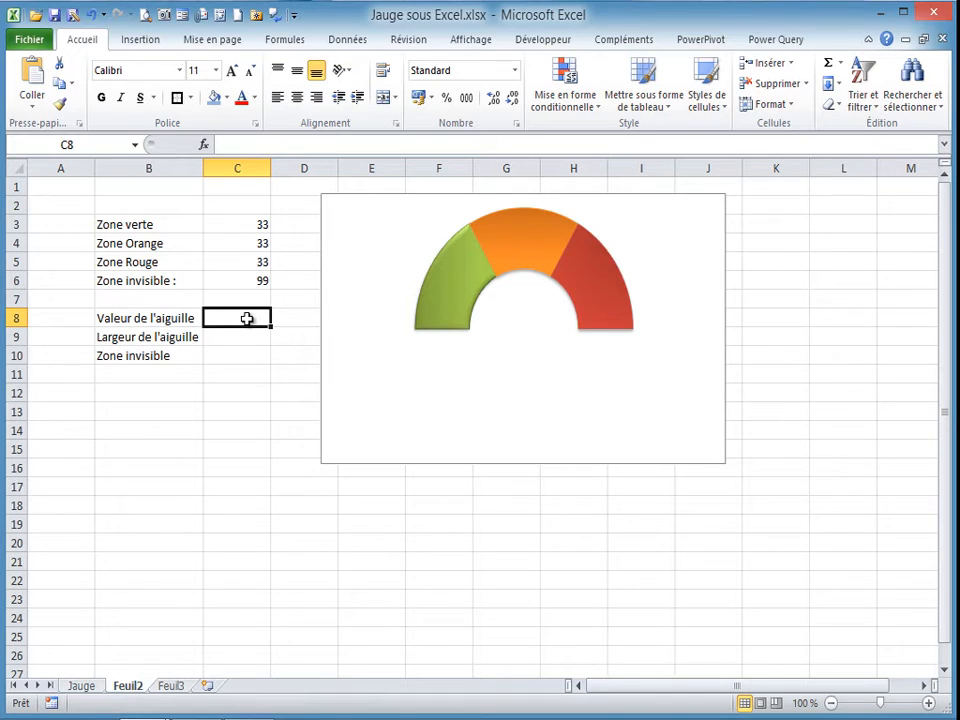
Set the needle value in C8 to 25 and the needle width in C9 to 2
type("25")
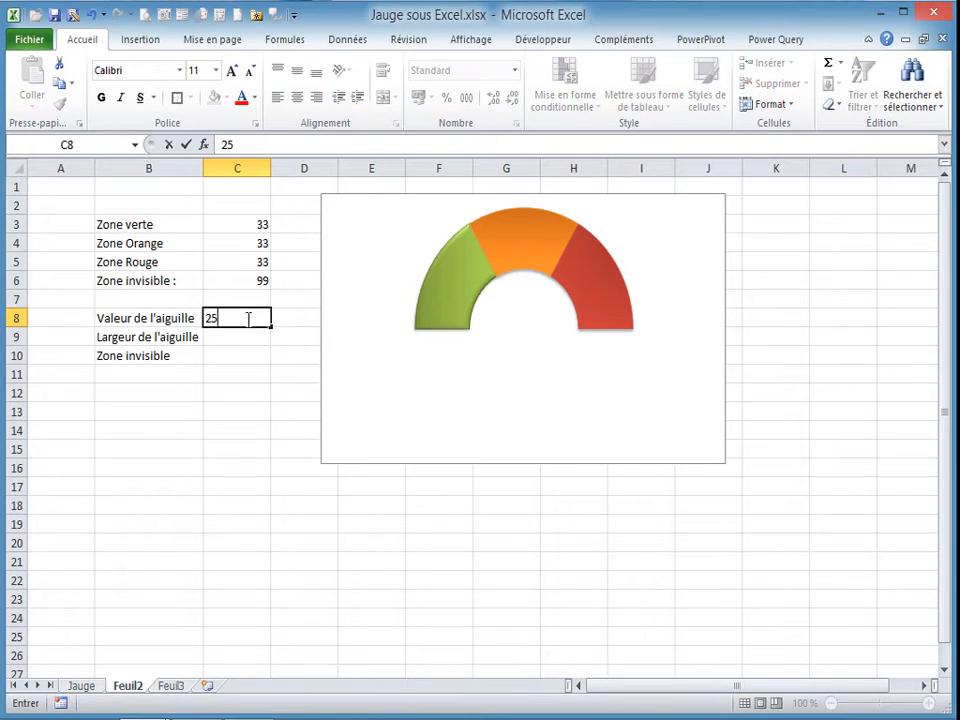
left_click(246, 338)
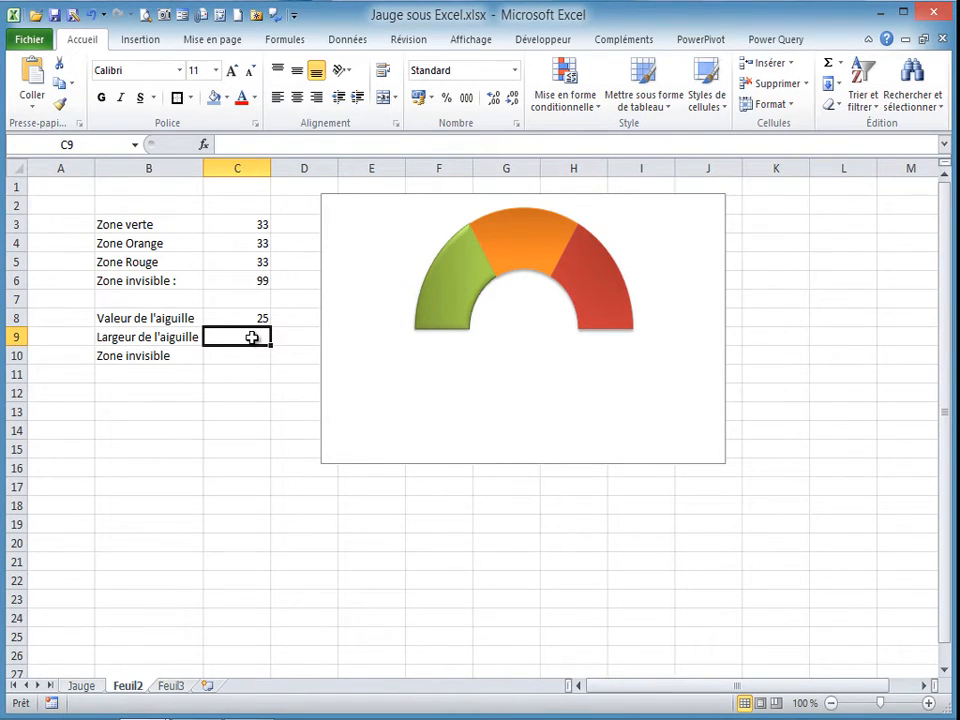
type("2")
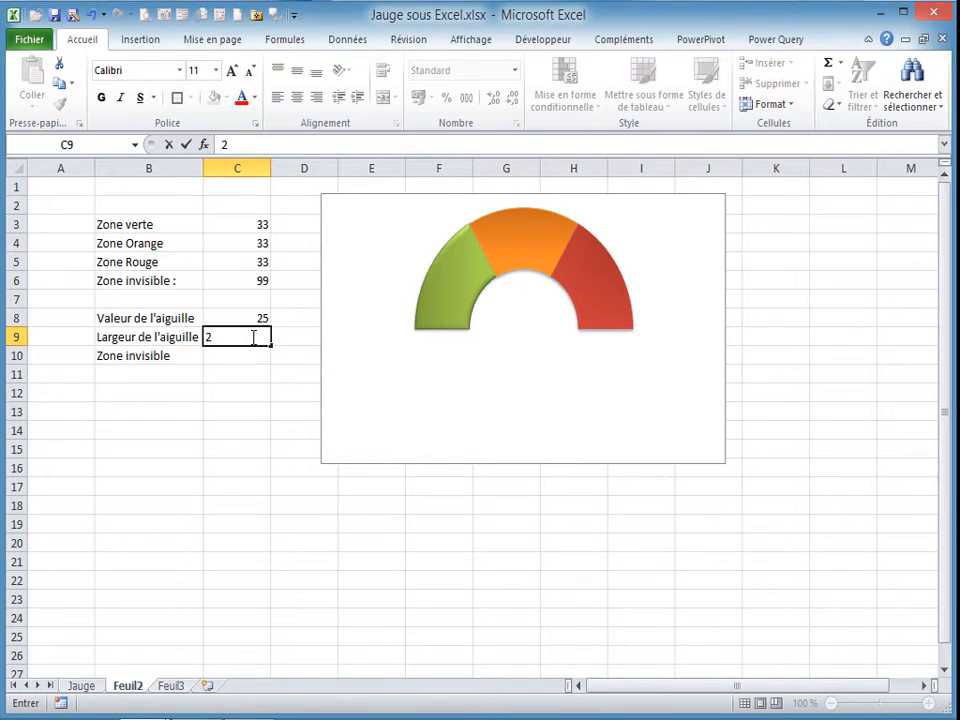
Enter the formula =SOMME(C3:C6)-(C8+C9) in C10 for the needle's invisible zone
left_click(252, 356)
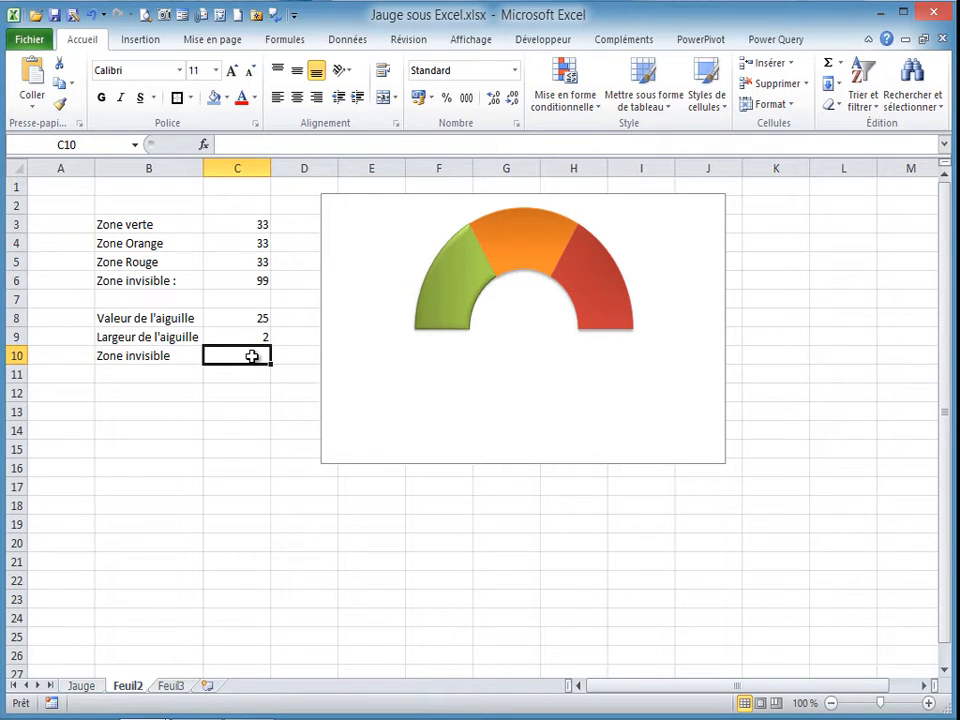
type("=so")
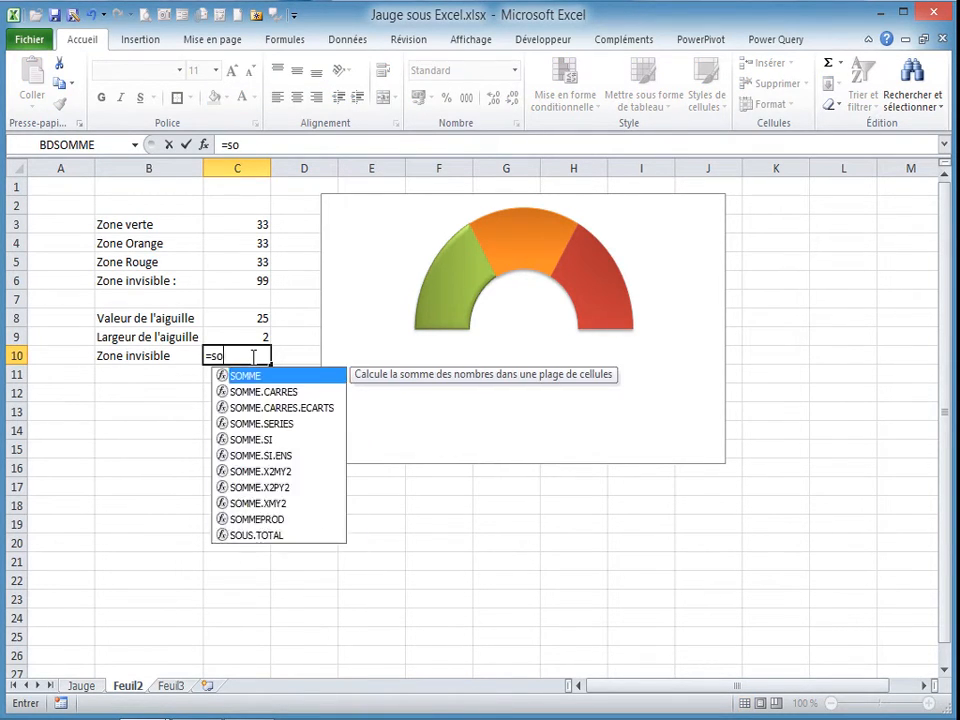
type("mme(")
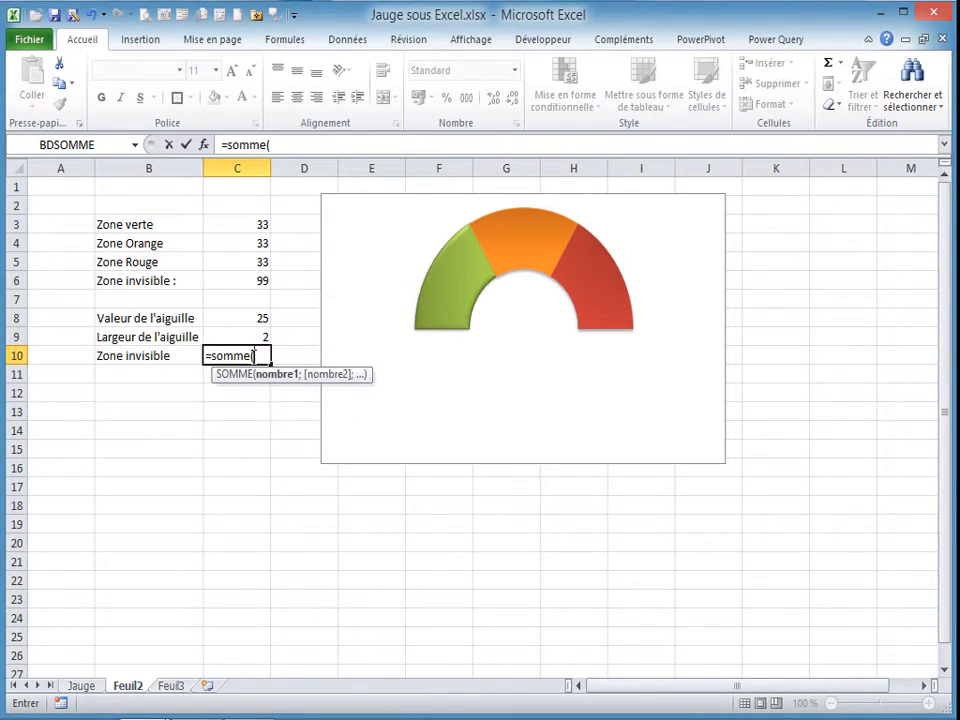
left_click_drag(264, 225, 260, 274)
type(")-")
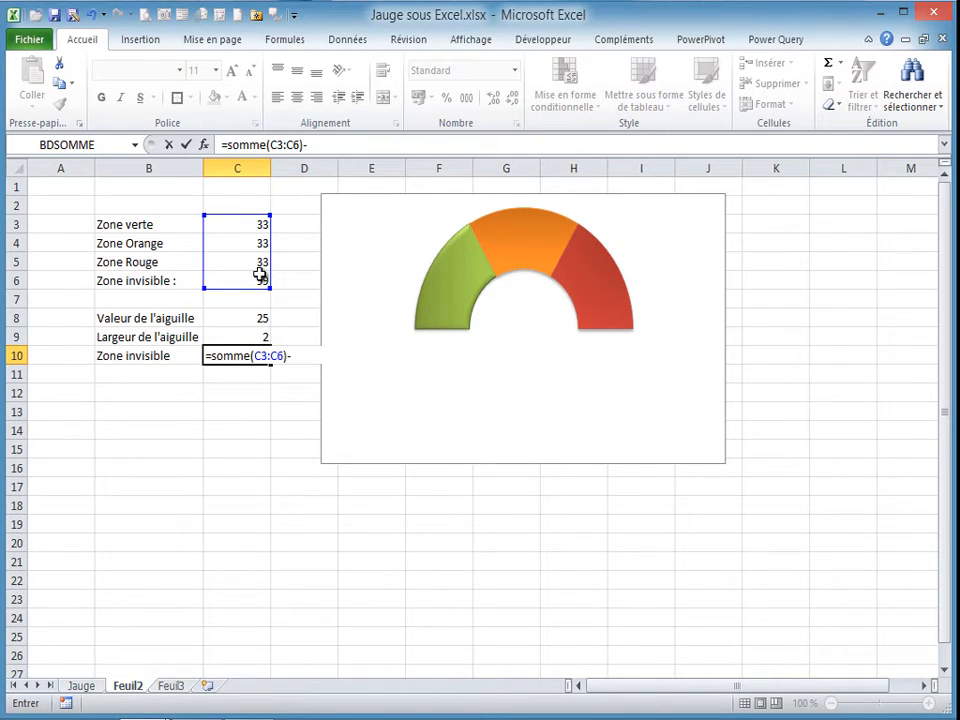
type("(")
left_click(251, 317)
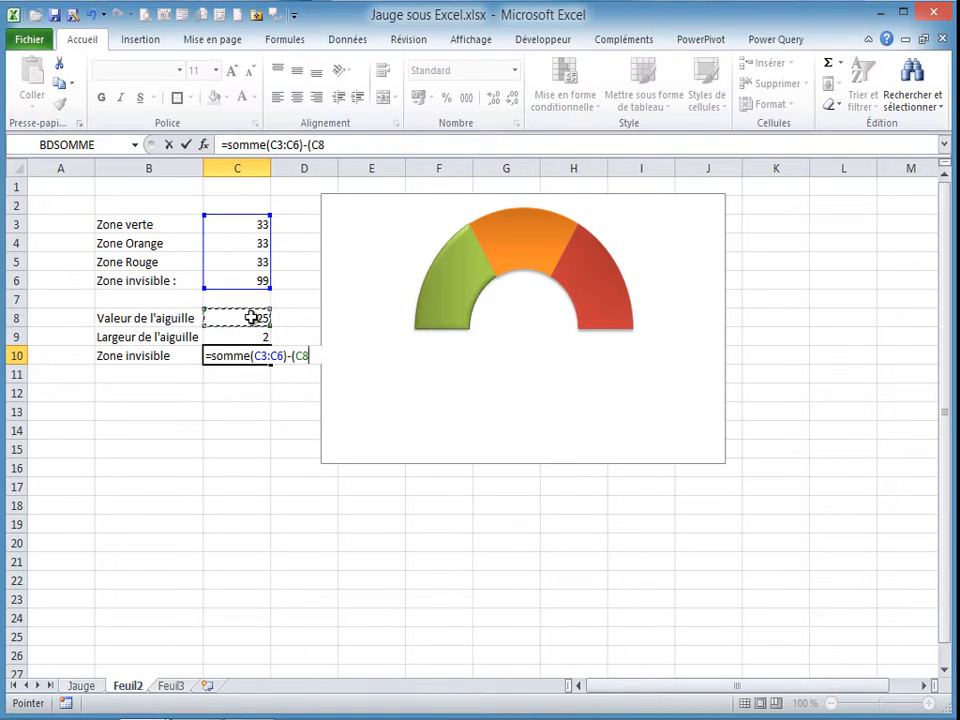
type("+")
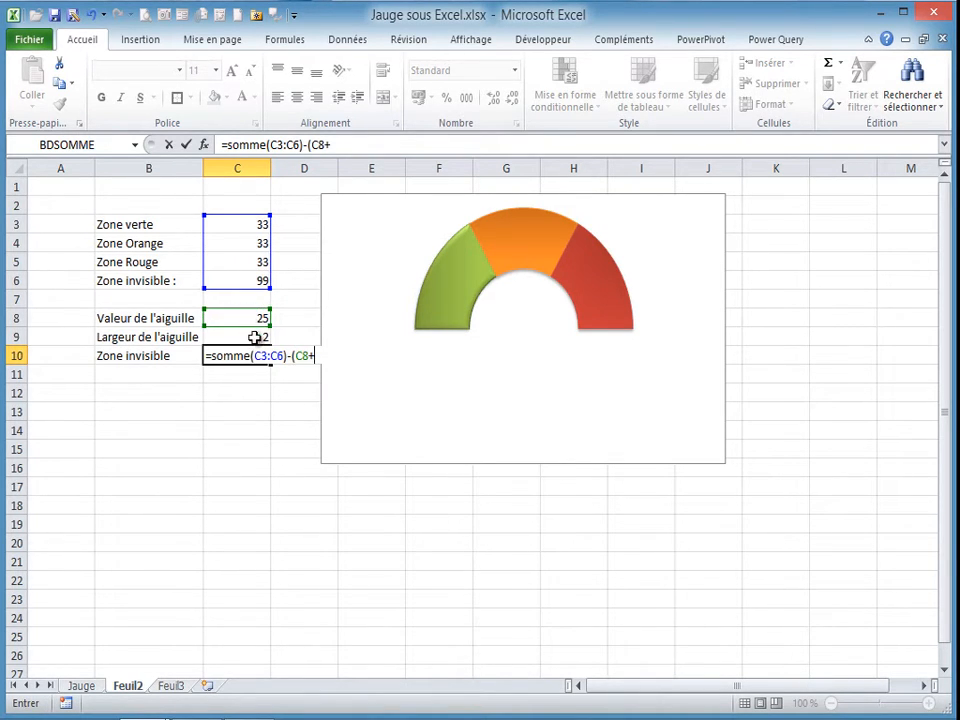
left_click(251, 338)
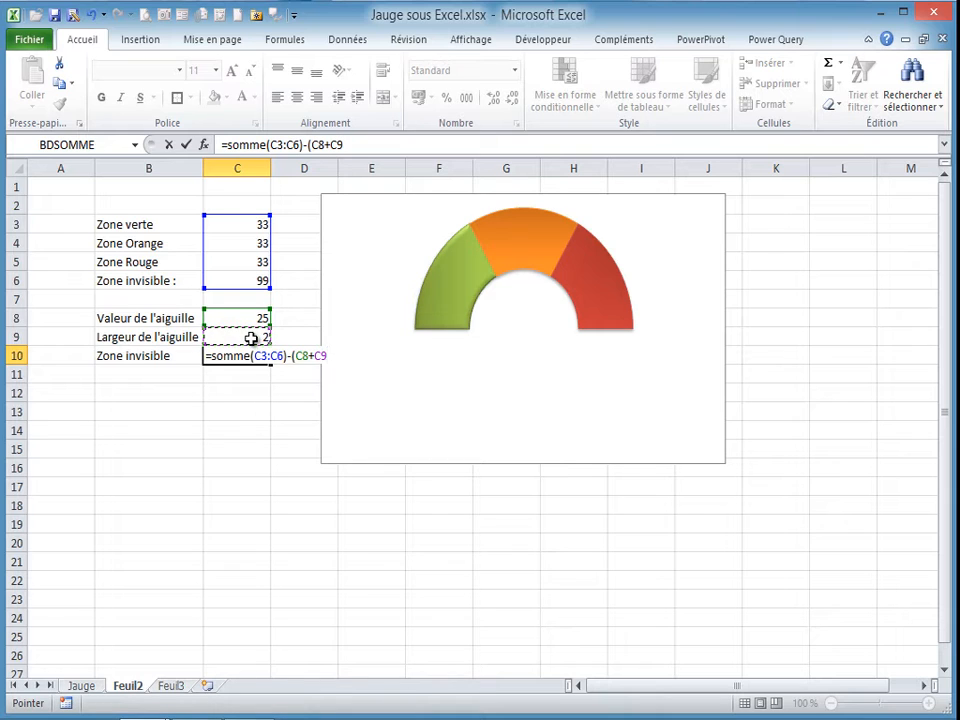
type(")")
key("Return")
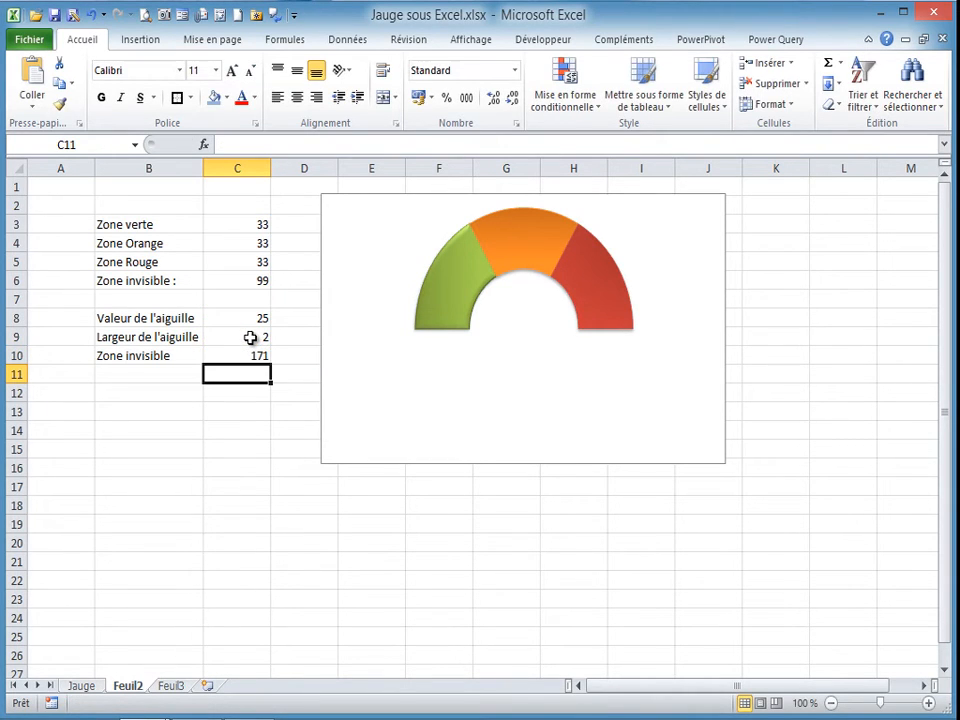
left_click(248, 356)
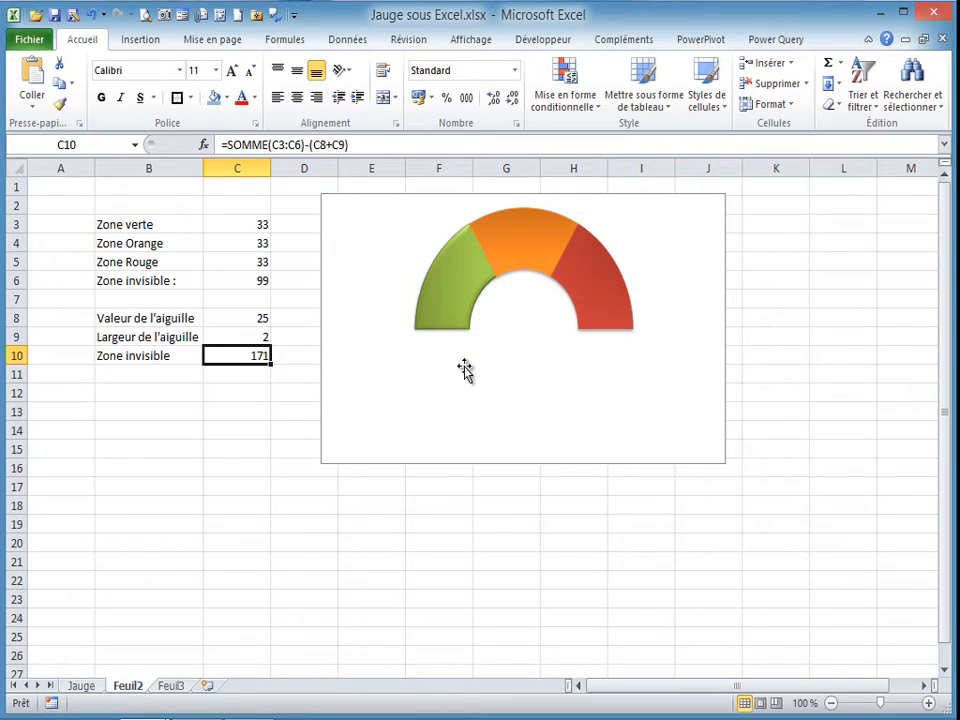
Add a second, unnamed data series to the gauge chart with Feuil2 cells C8:C10 as its values
mouse_move(463, 370)
left_click(449, 257)
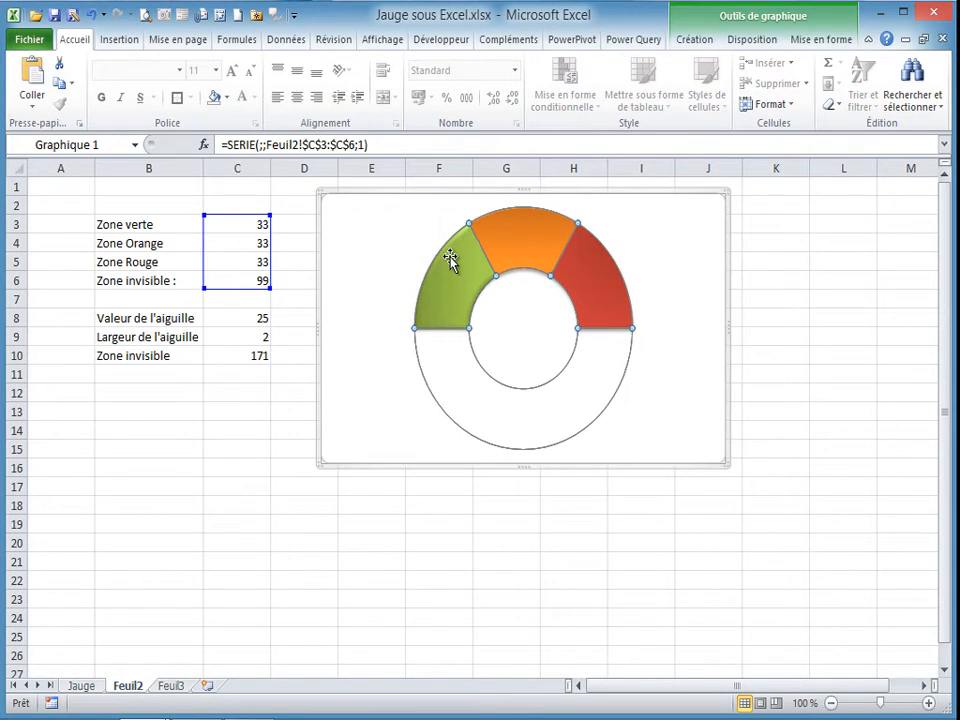
right_click(448, 261)
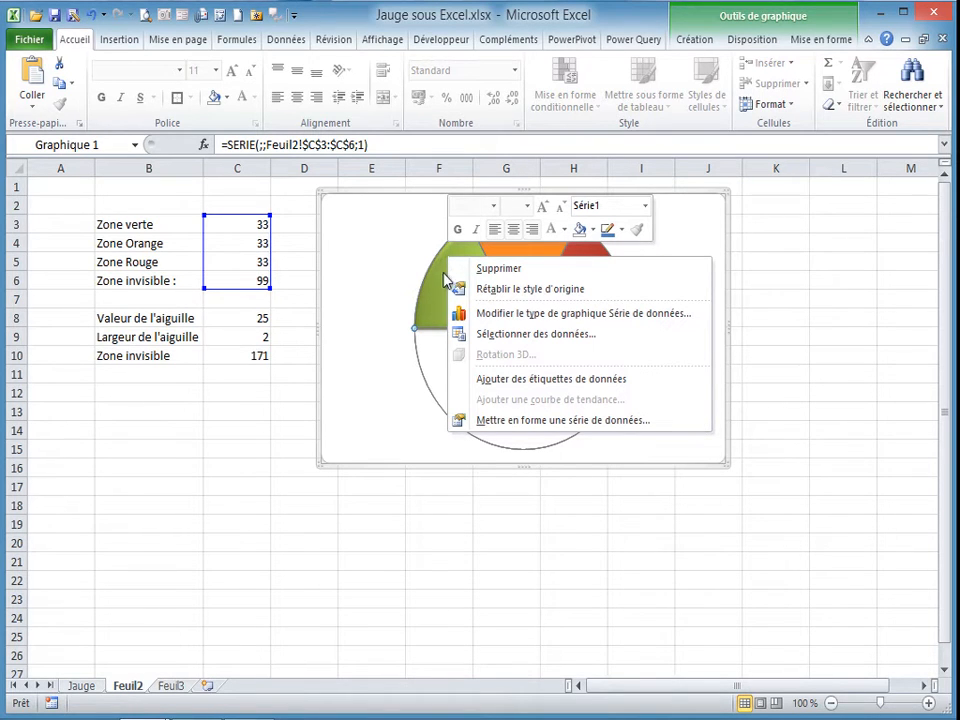
left_click(535, 334)
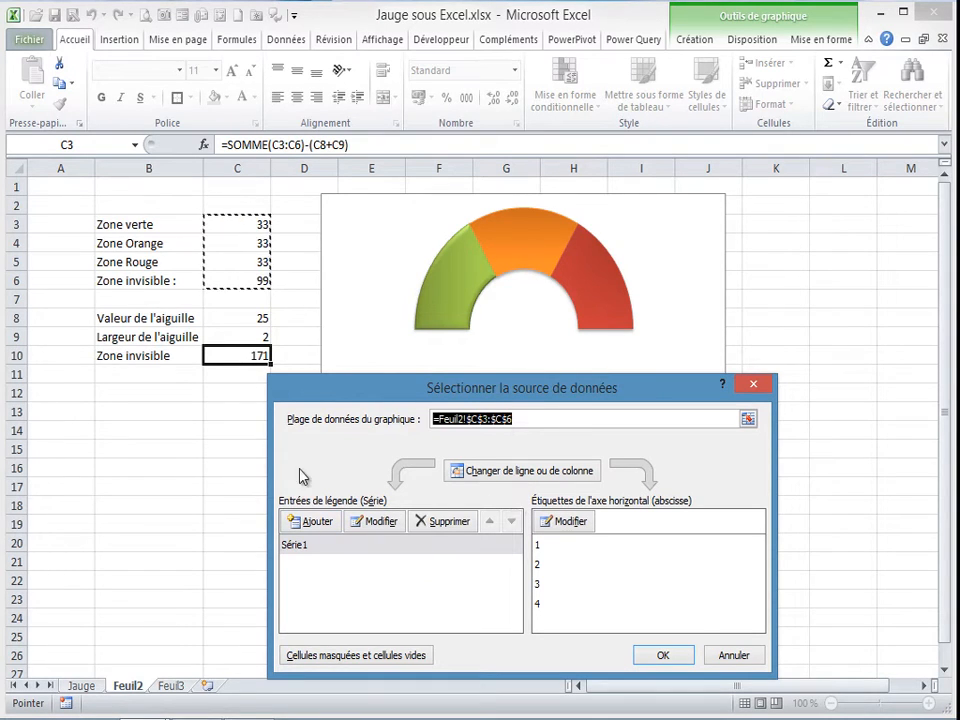
left_click(315, 522)
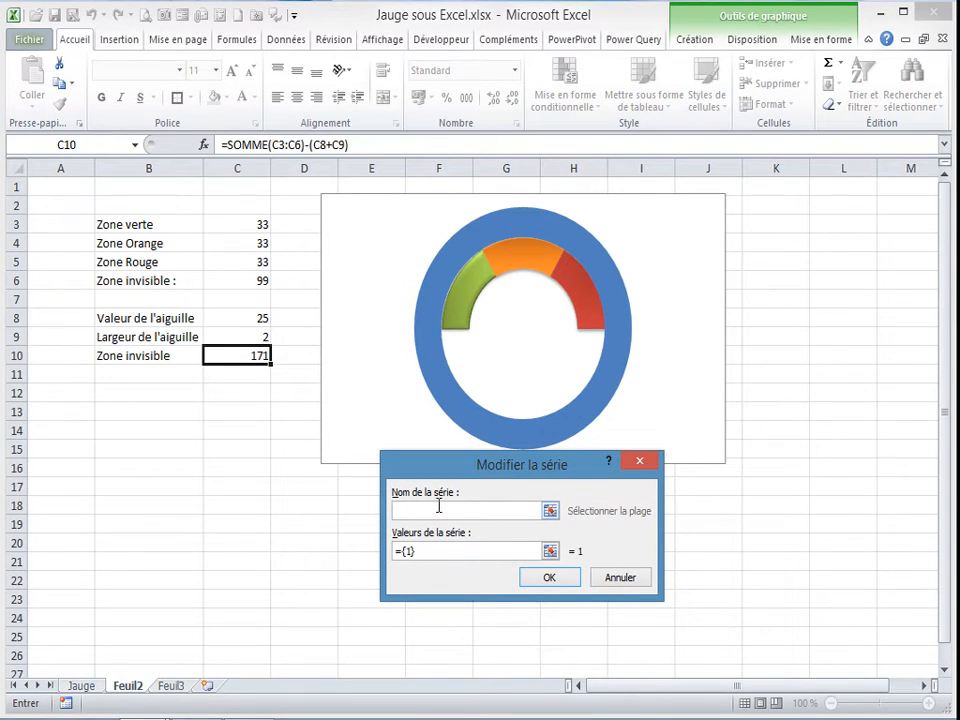
left_click_drag(431, 553, 390, 553)
key("BackSpace")
left_click_drag(255, 319, 251, 349)
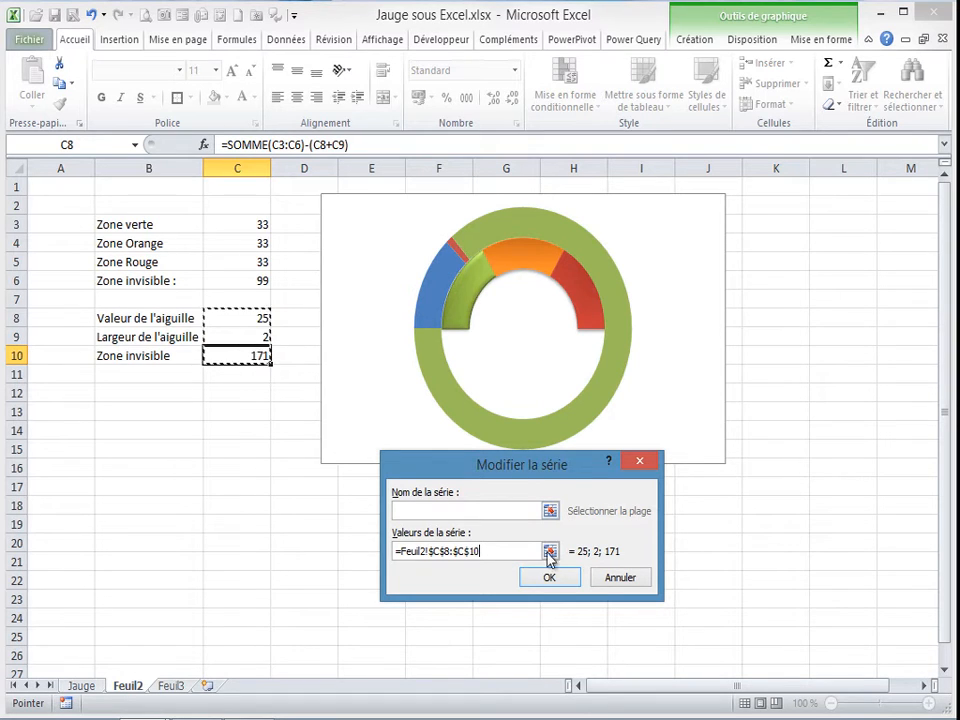
left_click(556, 579)
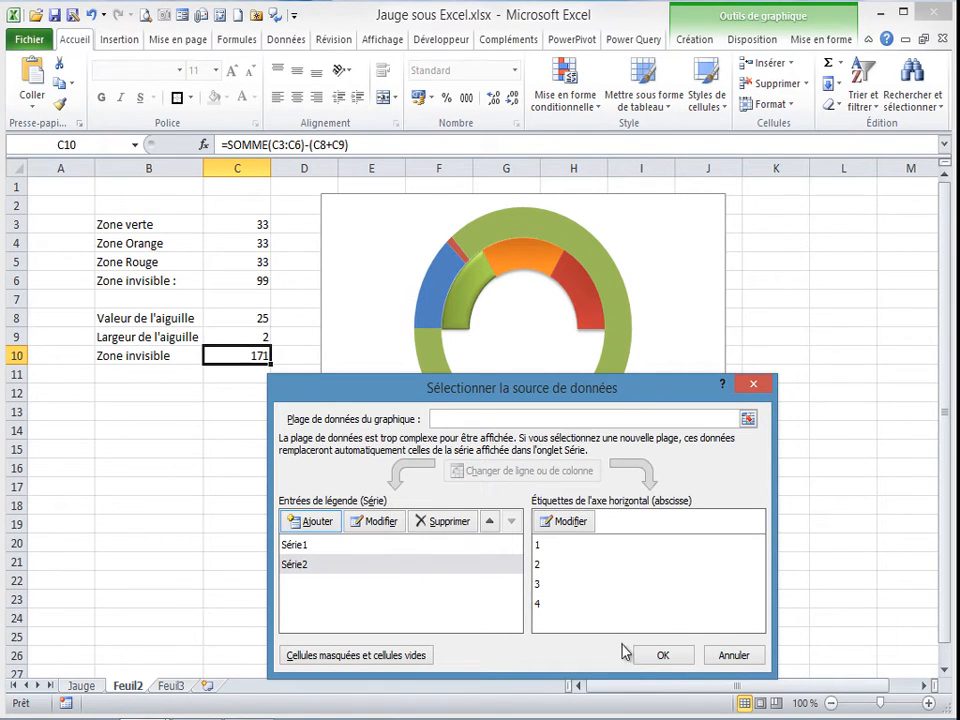
left_click(674, 658)
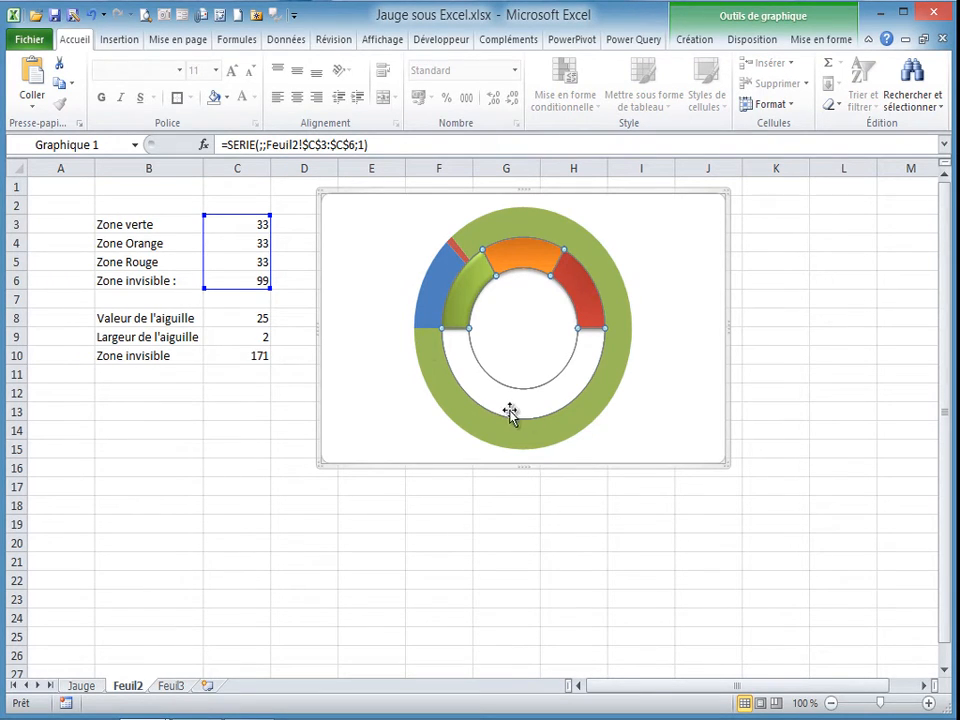
Try a needle width of 10 in C9 and set it back to 2
mouse_move(488, 403)
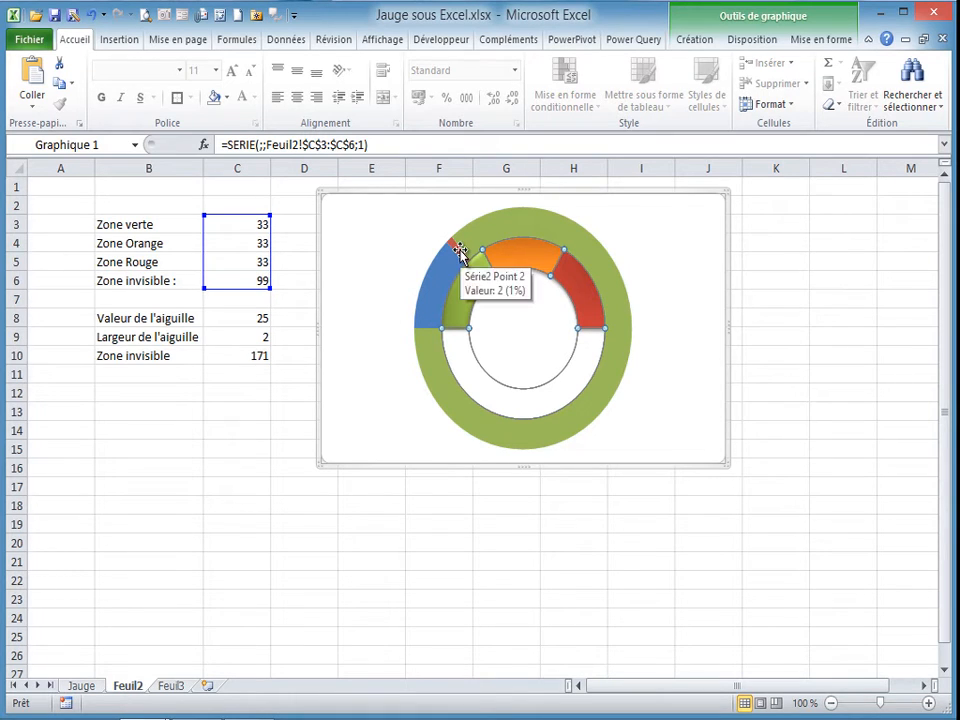
left_click(265, 336)
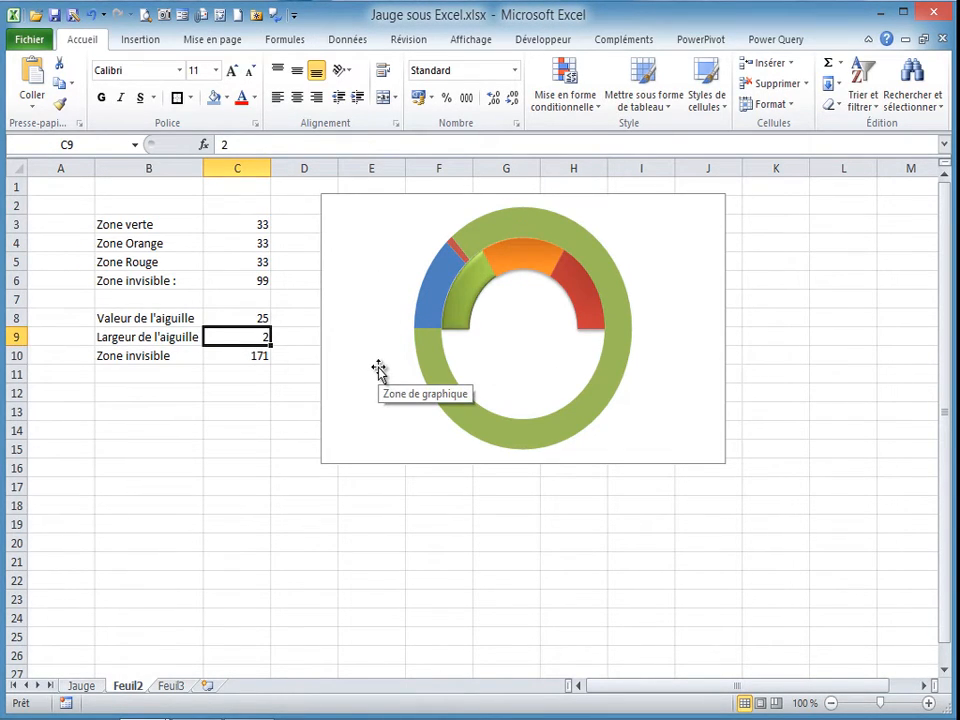
type("10")
key("Return")
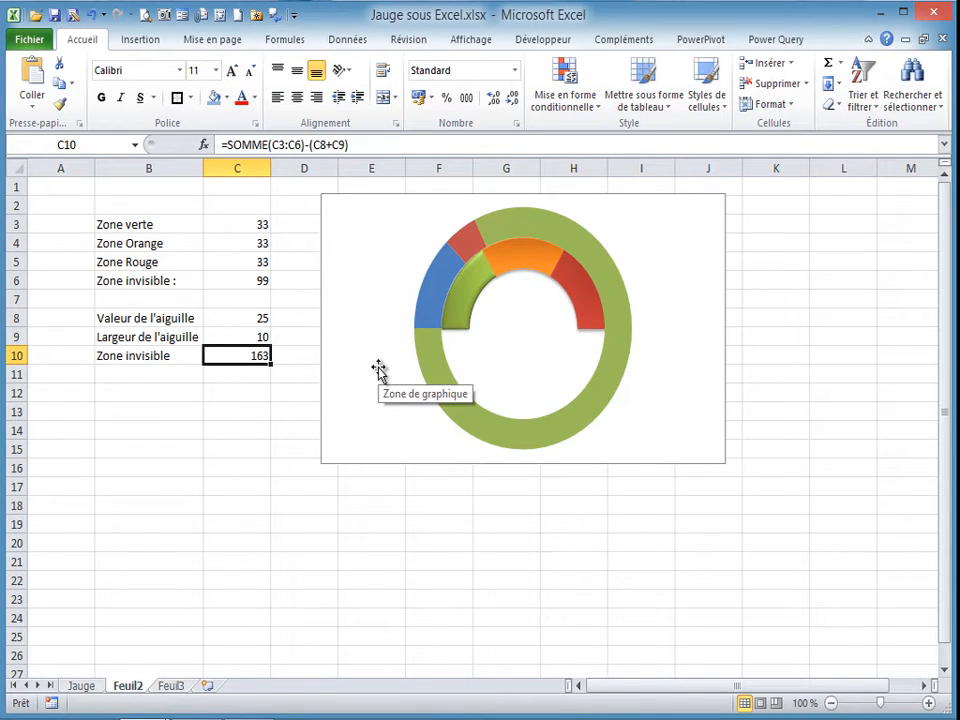
left_click(254, 334)
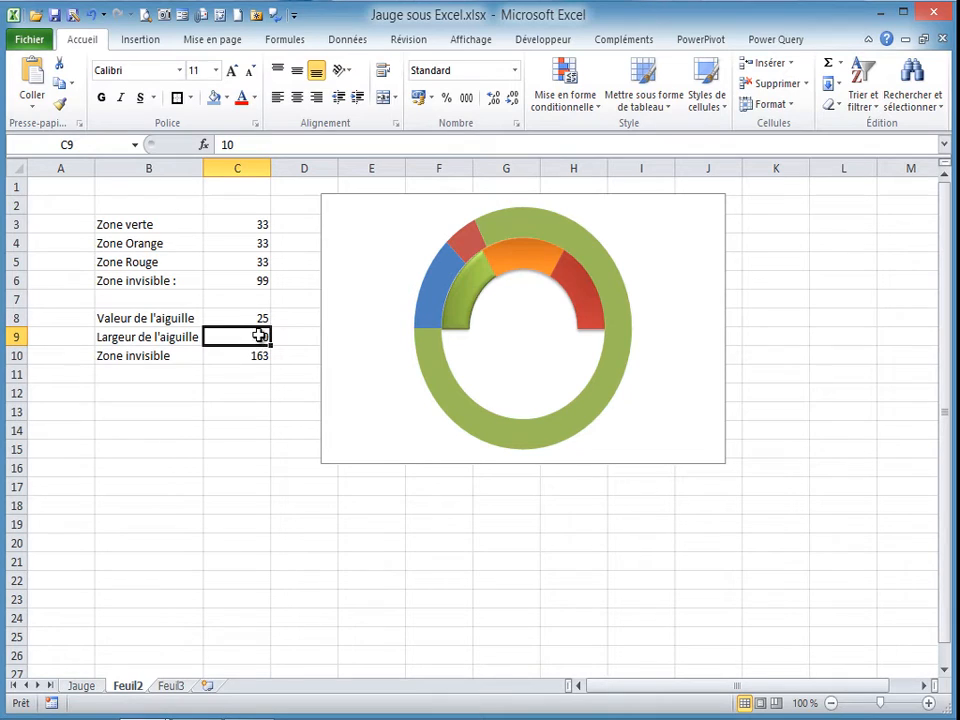
type("2")
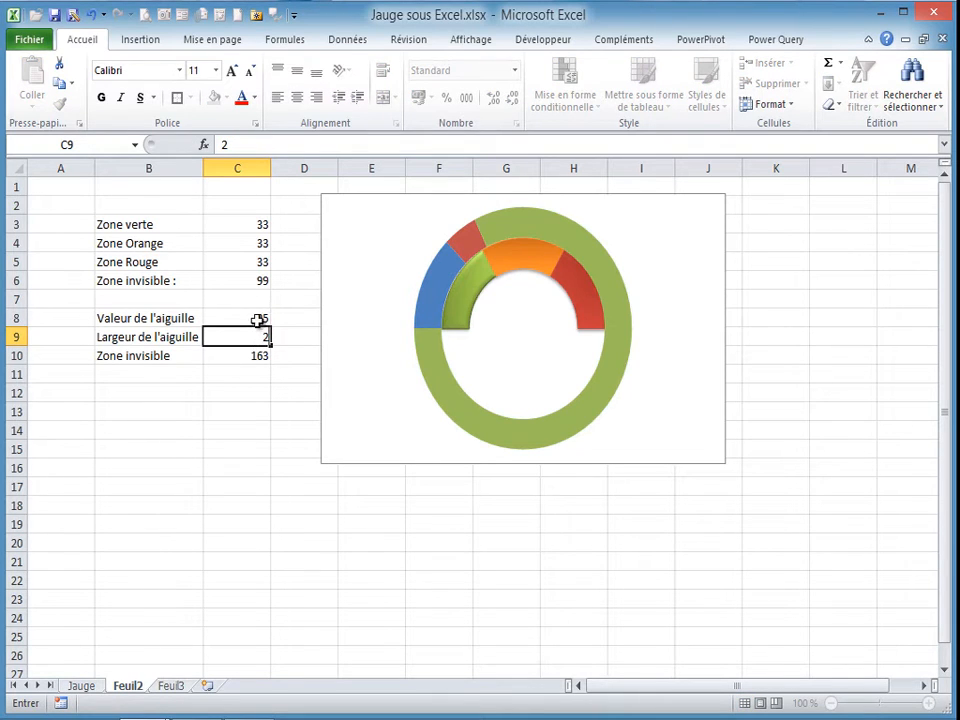
left_click(259, 318)
left_click(265, 338)
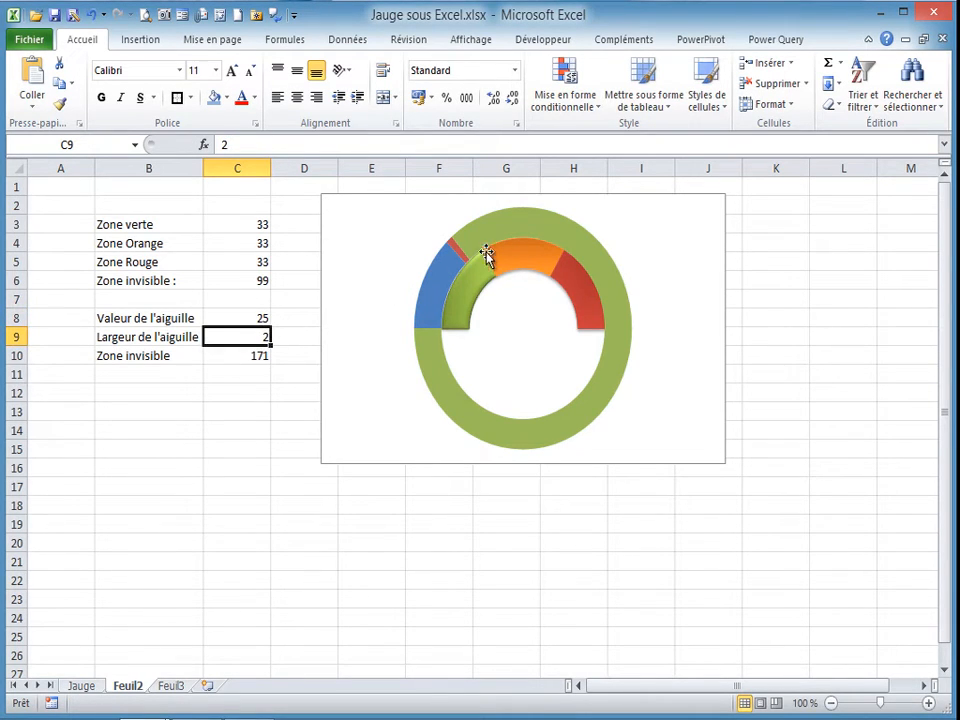
Change the chart type of the outer needle series to a standard 2D pie (Secteurs)
mouse_move(458, 250)
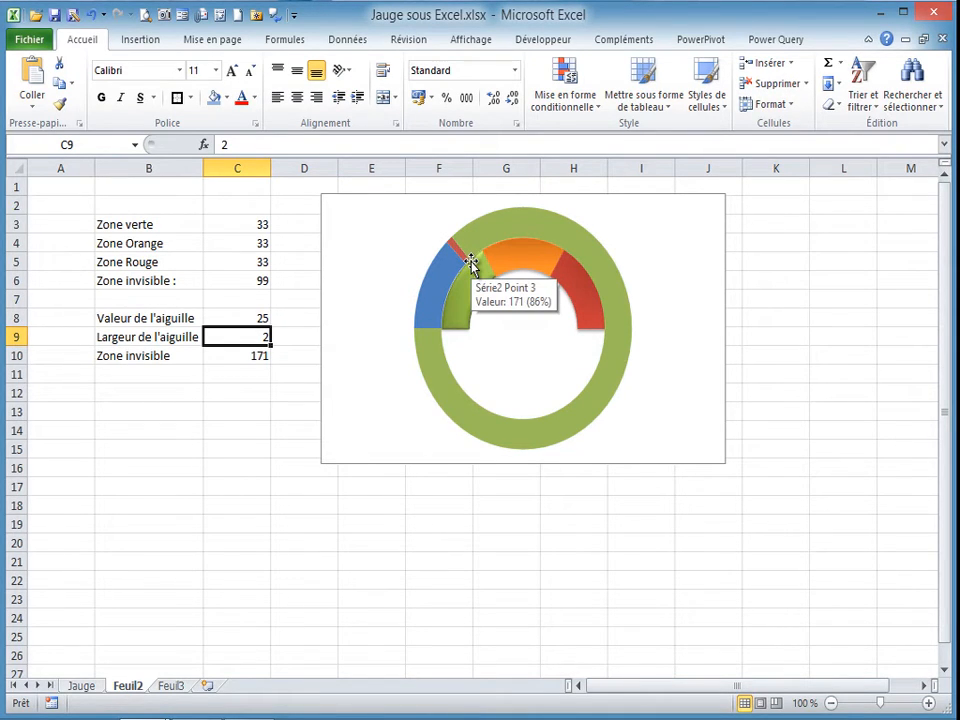
left_click(603, 268)
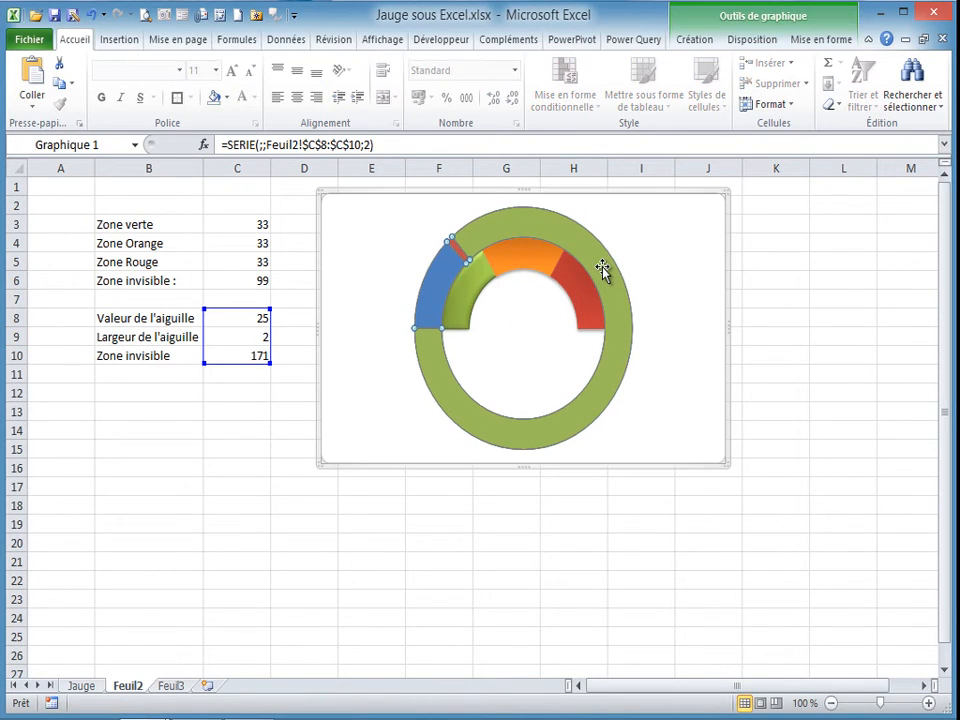
right_click(603, 270)
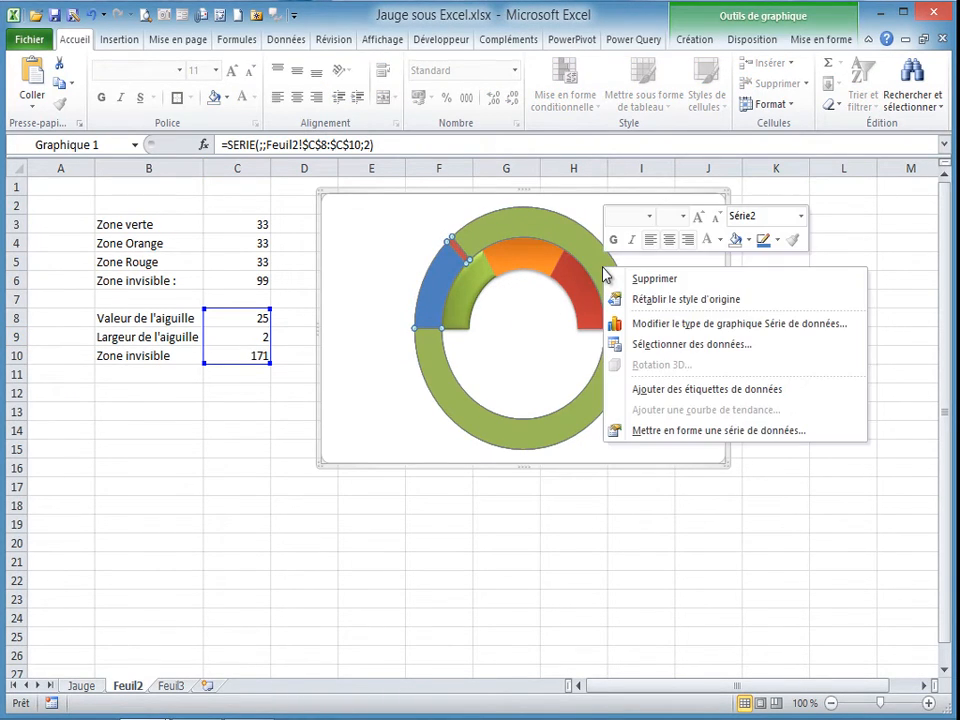
left_click(733, 325)
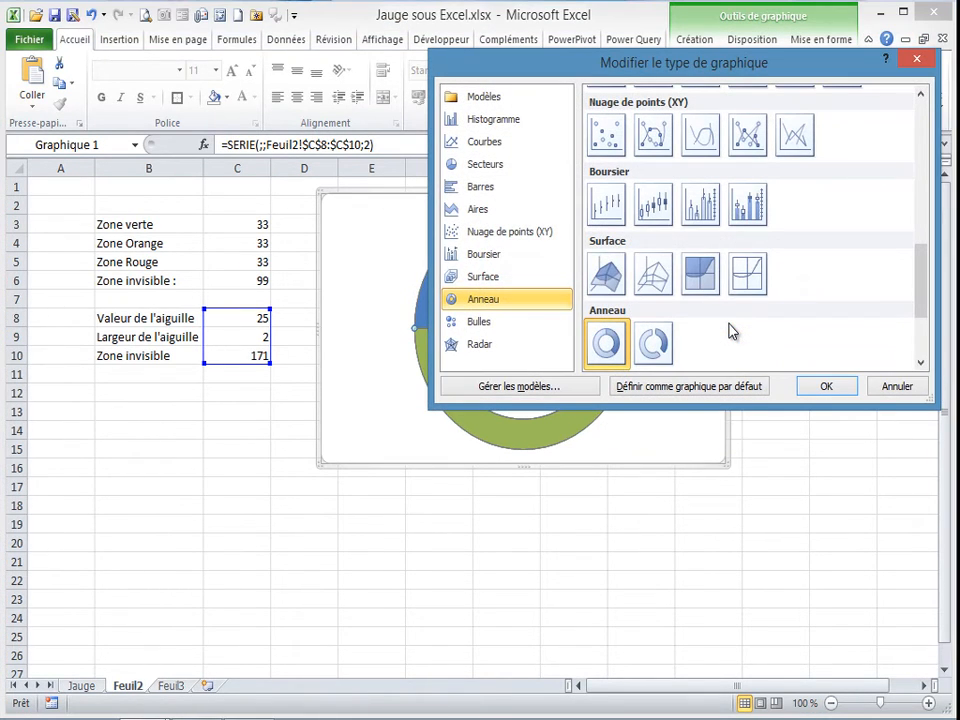
left_click(481, 166)
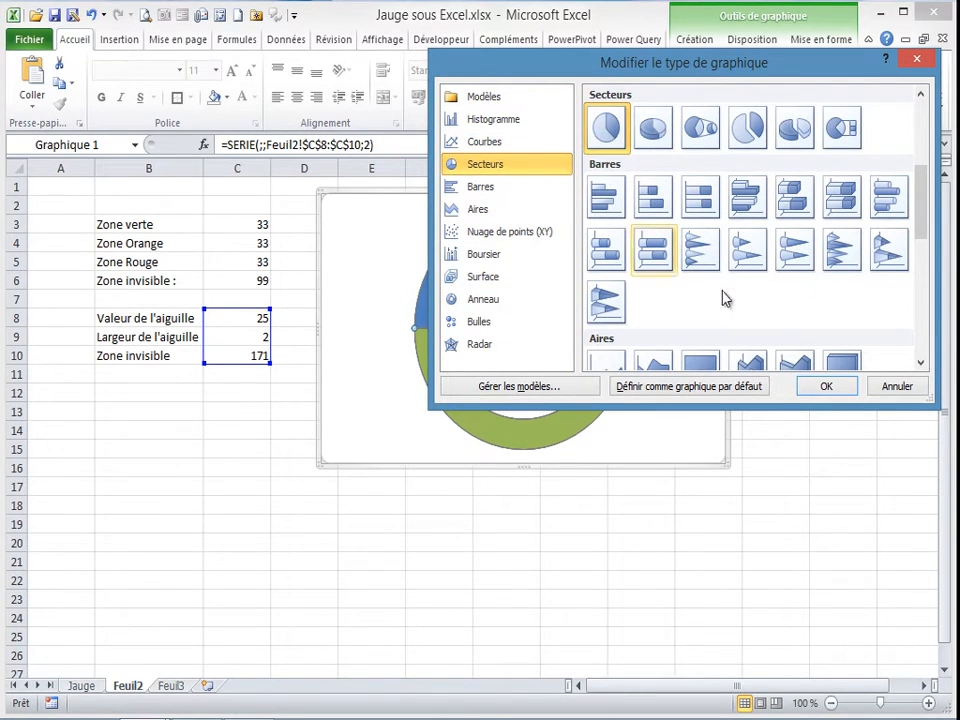
left_click(836, 386)
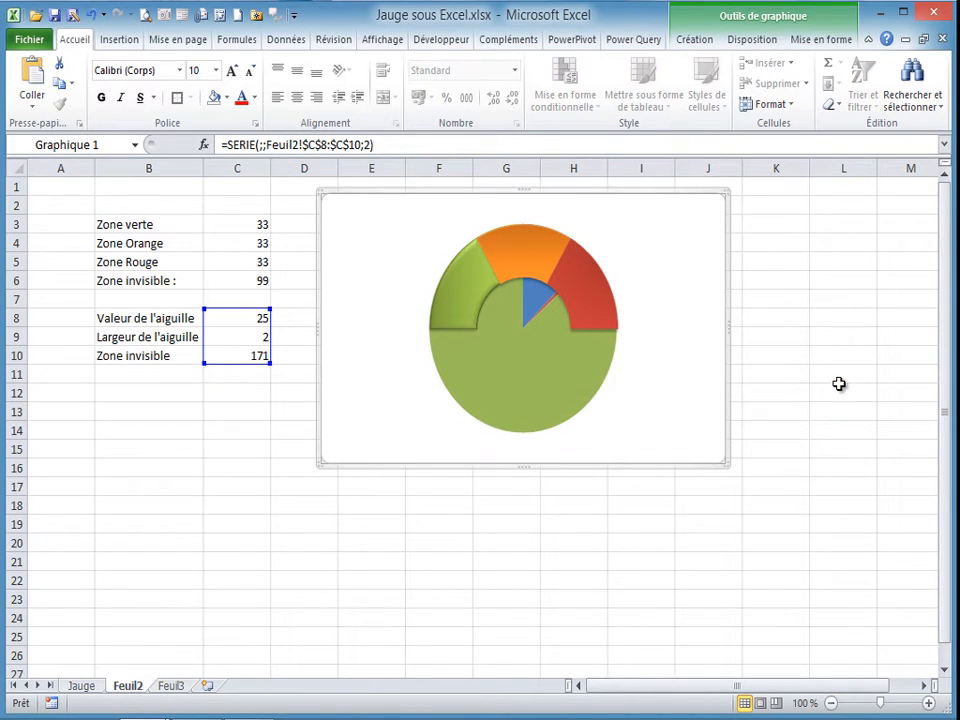
Set the needle pie's first slice angle to 270 and plot the series on the secondary axis
mouse_move(510, 360)
mouse_move(519, 389)
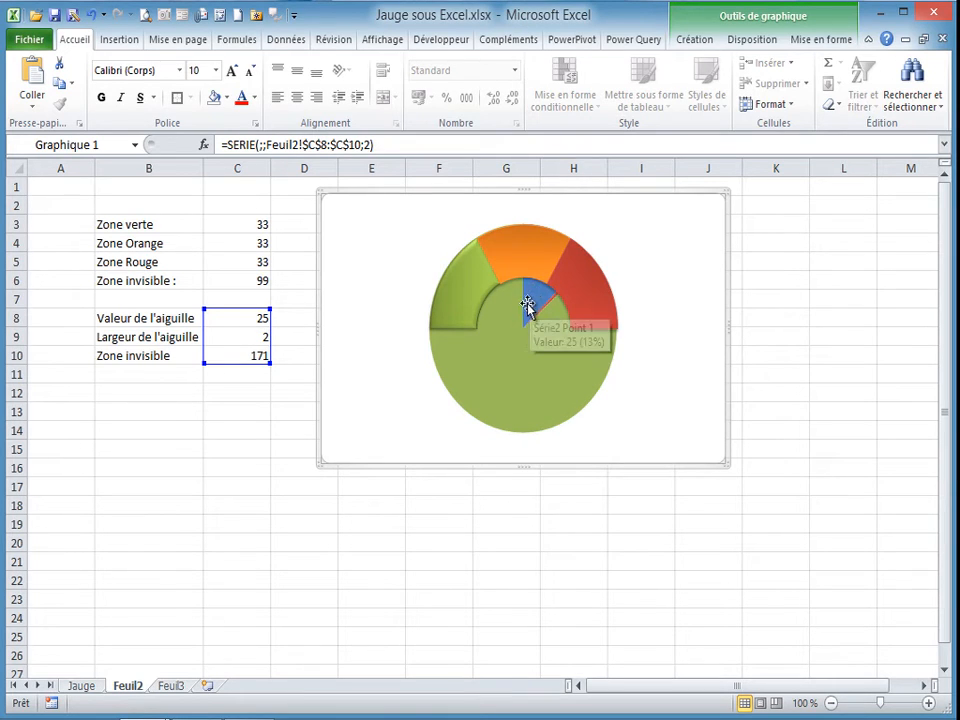
left_click(535, 378)
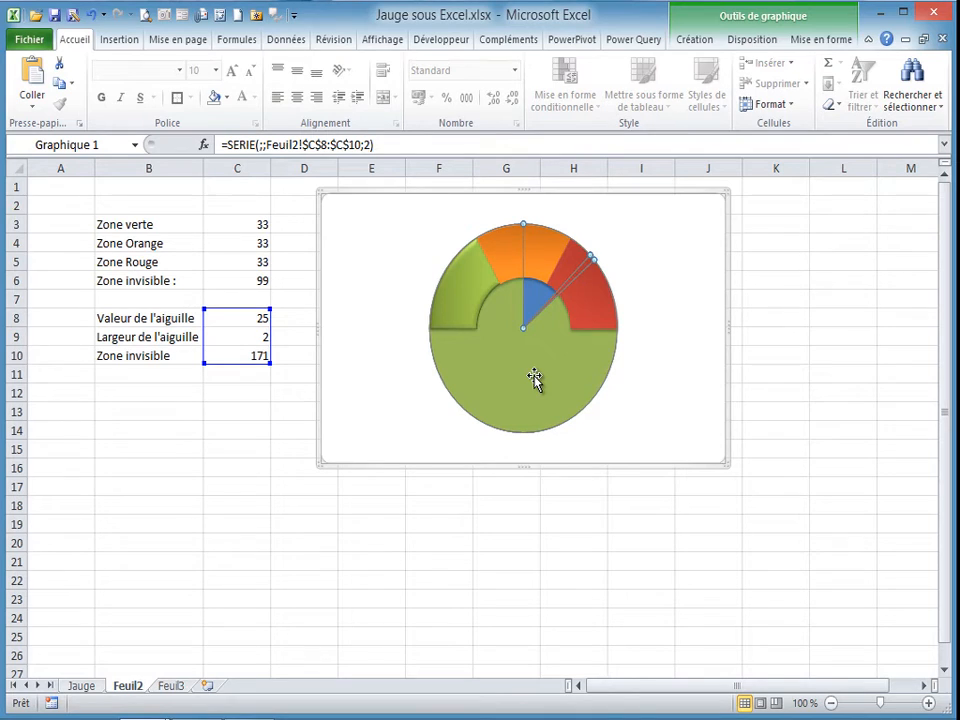
right_click(535, 378)
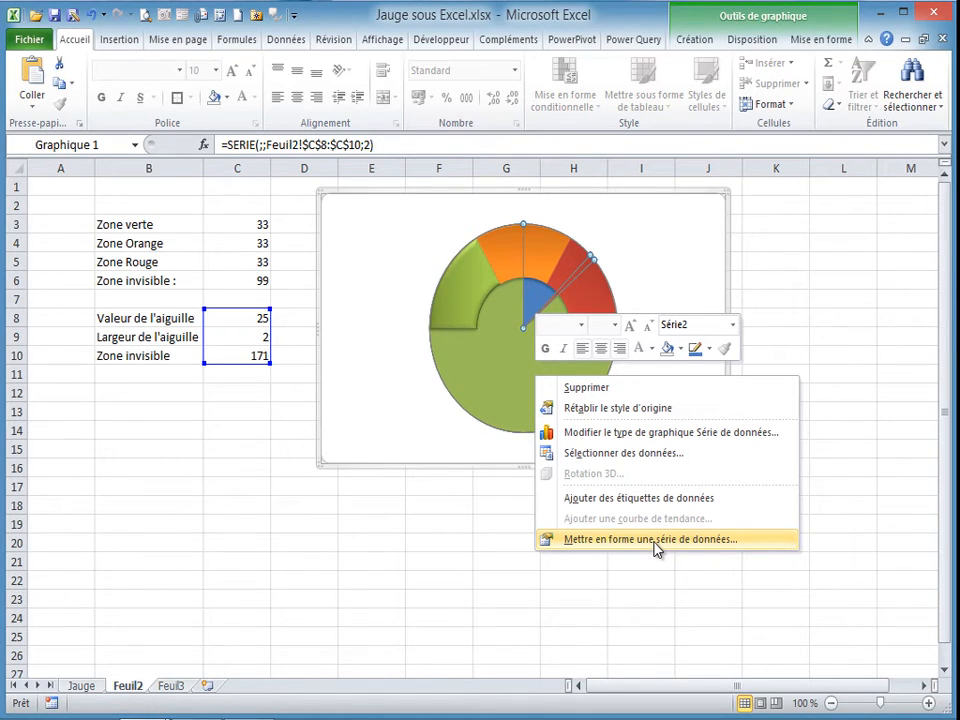
left_click(656, 541)
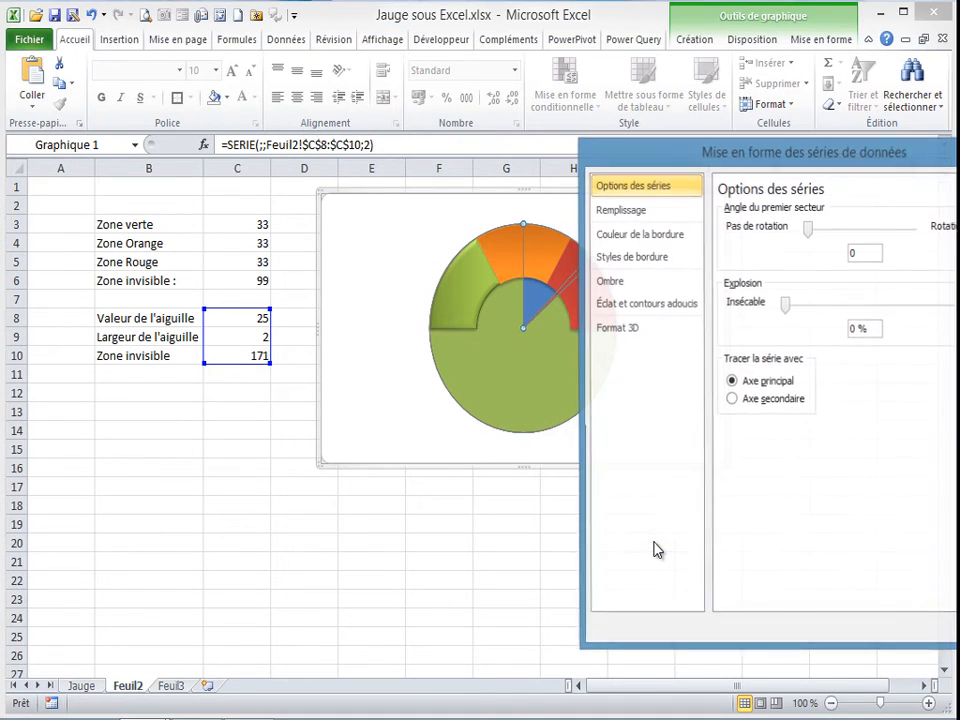
double_click(853, 253)
type("27")
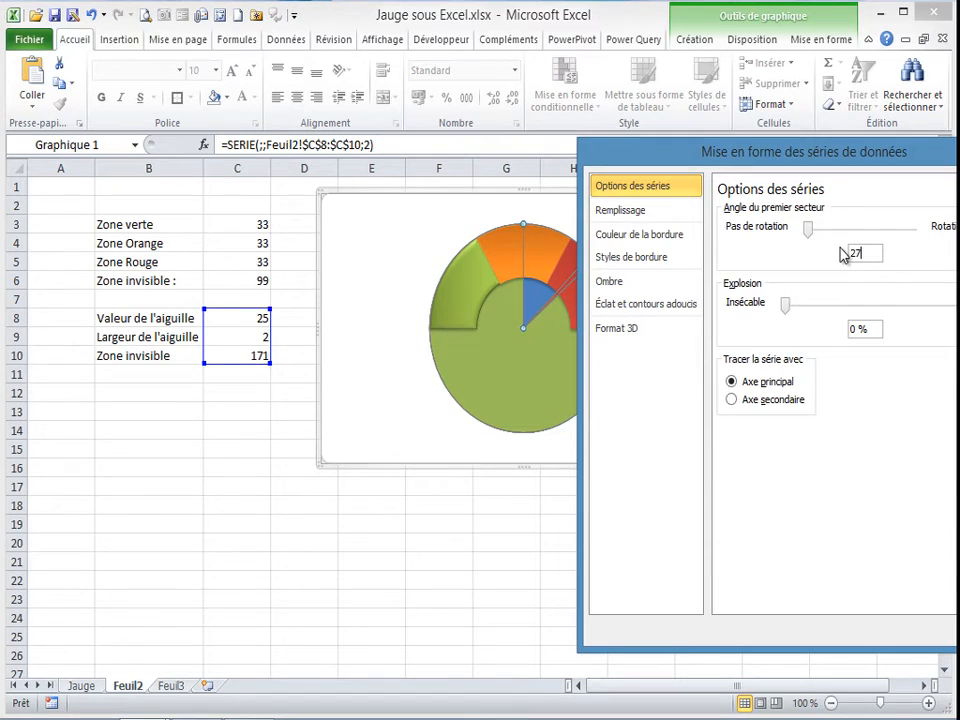
type("0")
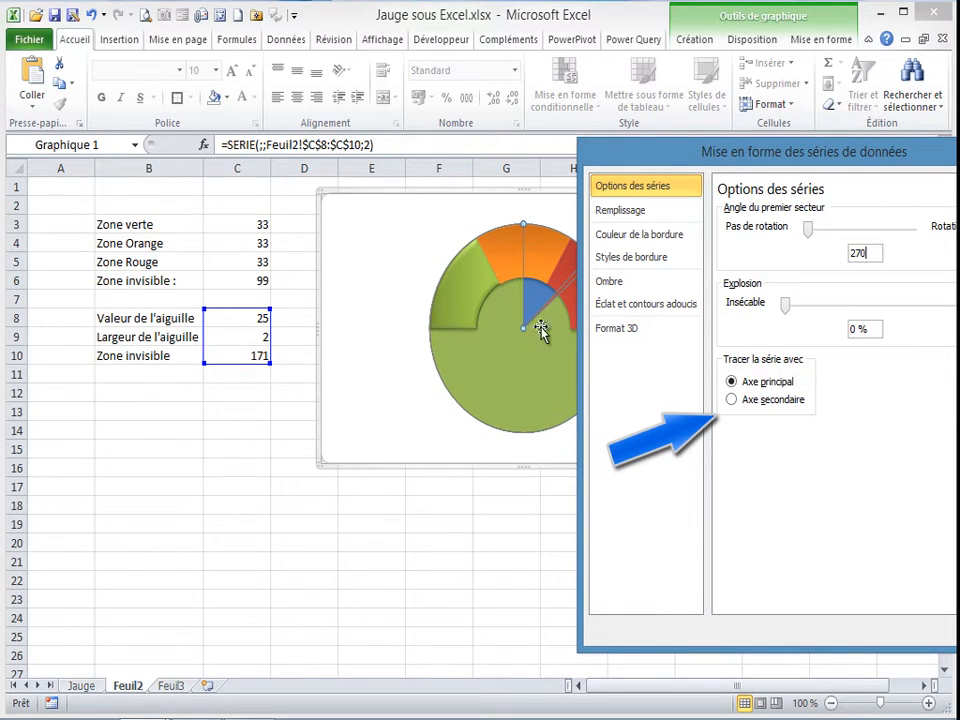
left_click(733, 401)
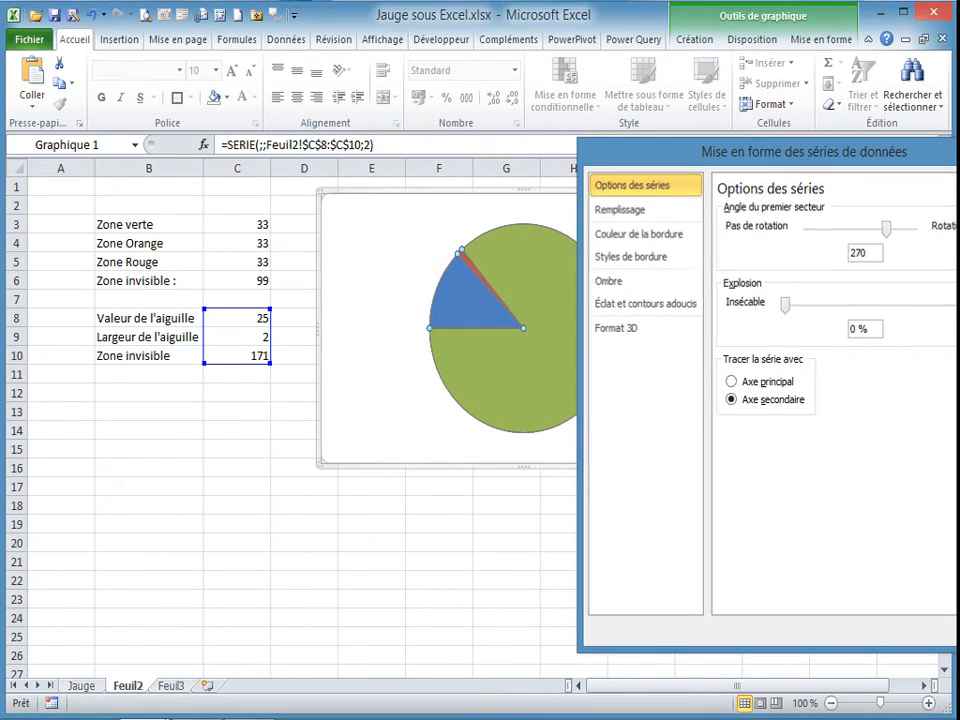
Remove the fill from the needle pie's large green slice, the invisible zone
key("Escape")
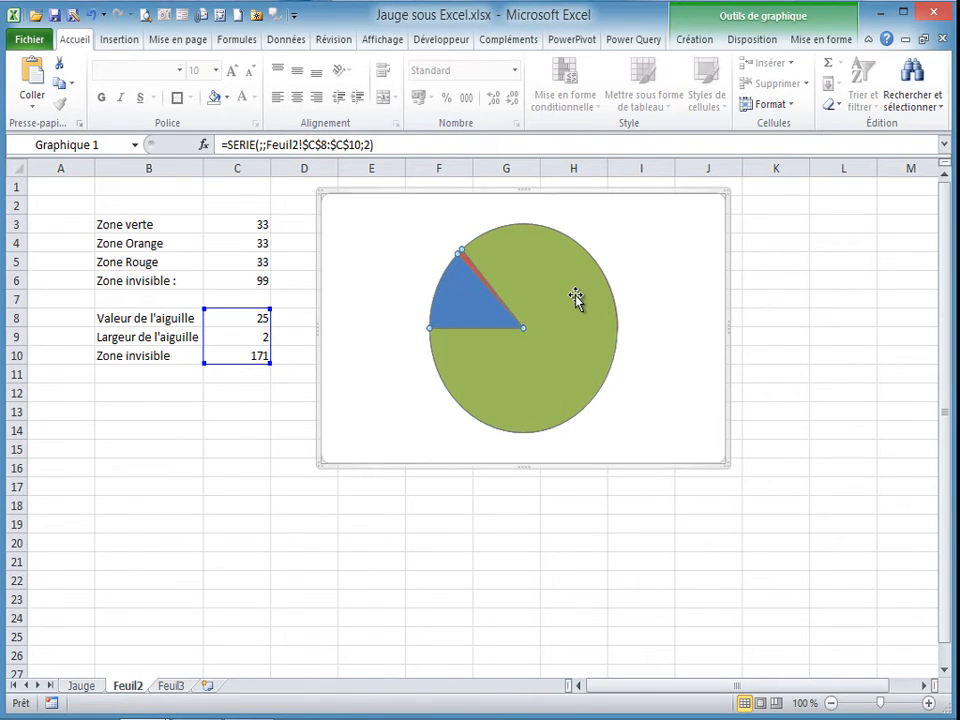
mouse_move(568, 293)
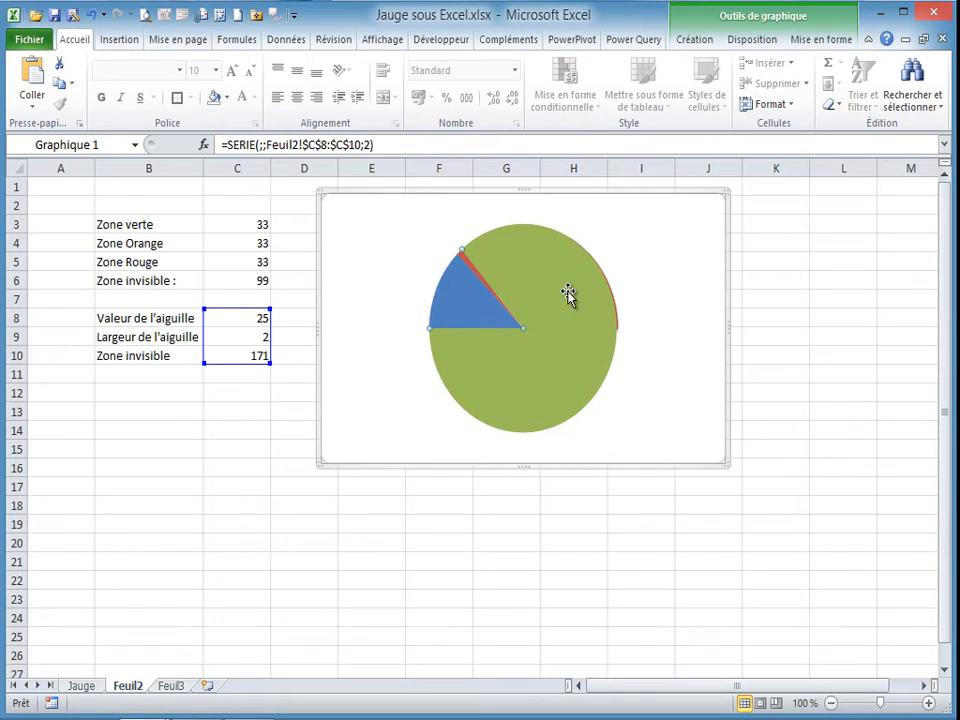
left_click(808, 40)
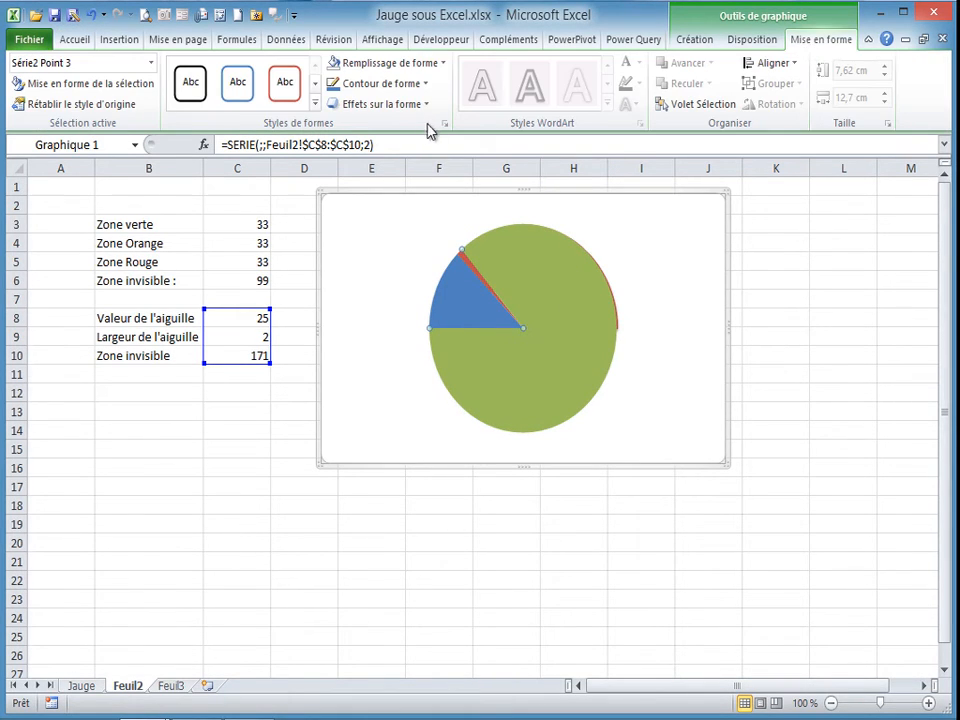
left_click(444, 63)
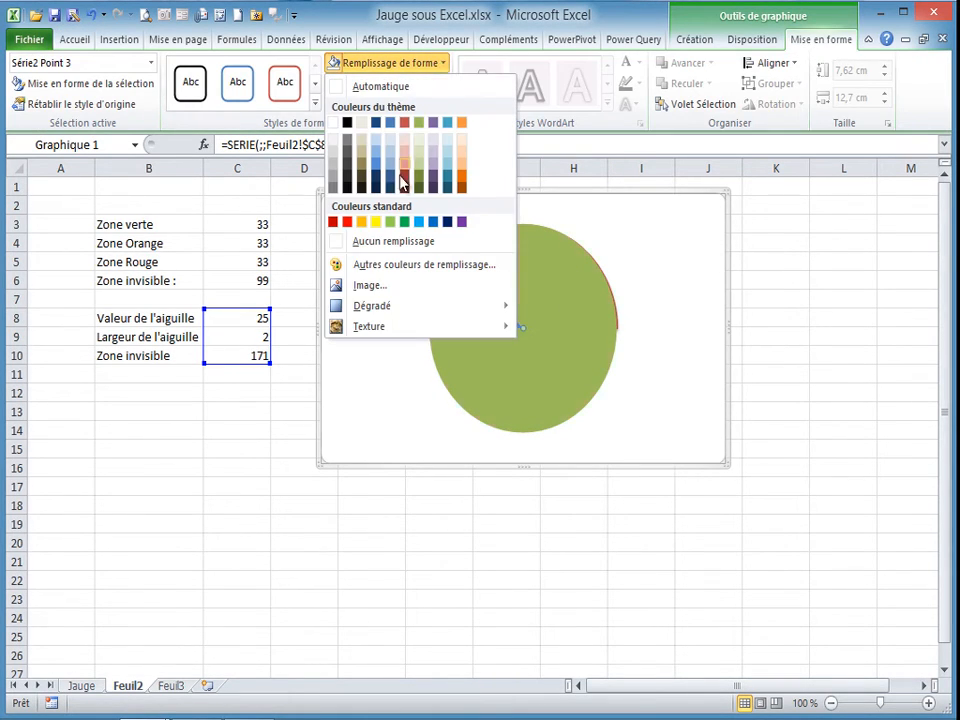
left_click(392, 241)
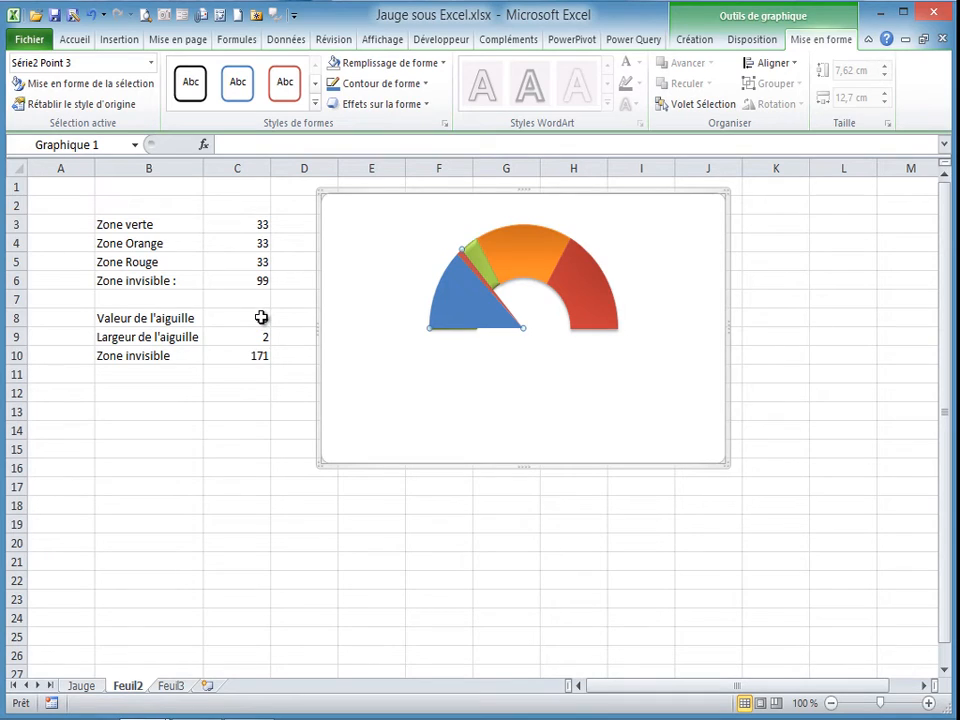
Remove the fill from the needle pie's blue slice, which represents the needle value
left_click(460, 296)
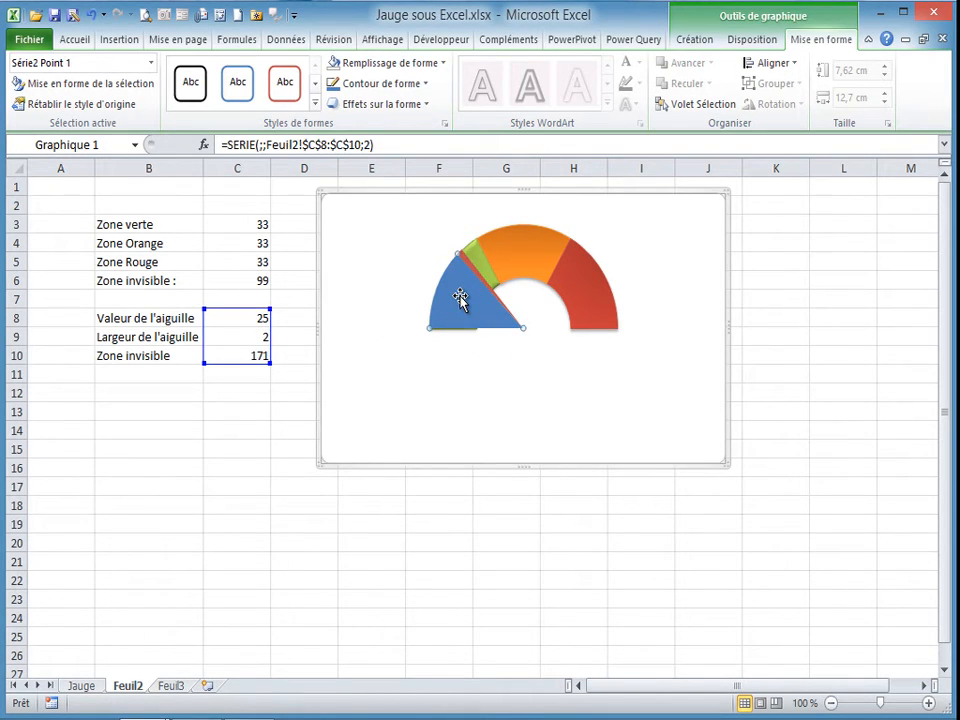
left_click(440, 63)
left_click(389, 242)
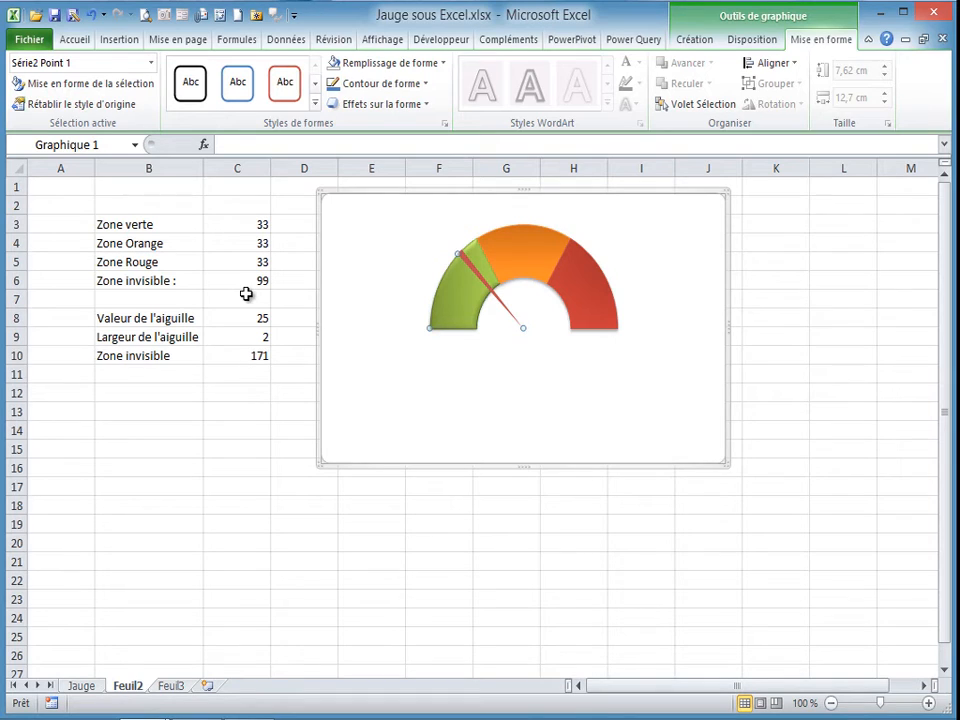
Apply the black glossy shape style from the last row of styles to the thin needle slice
left_click(469, 262)
left_click(469, 262)
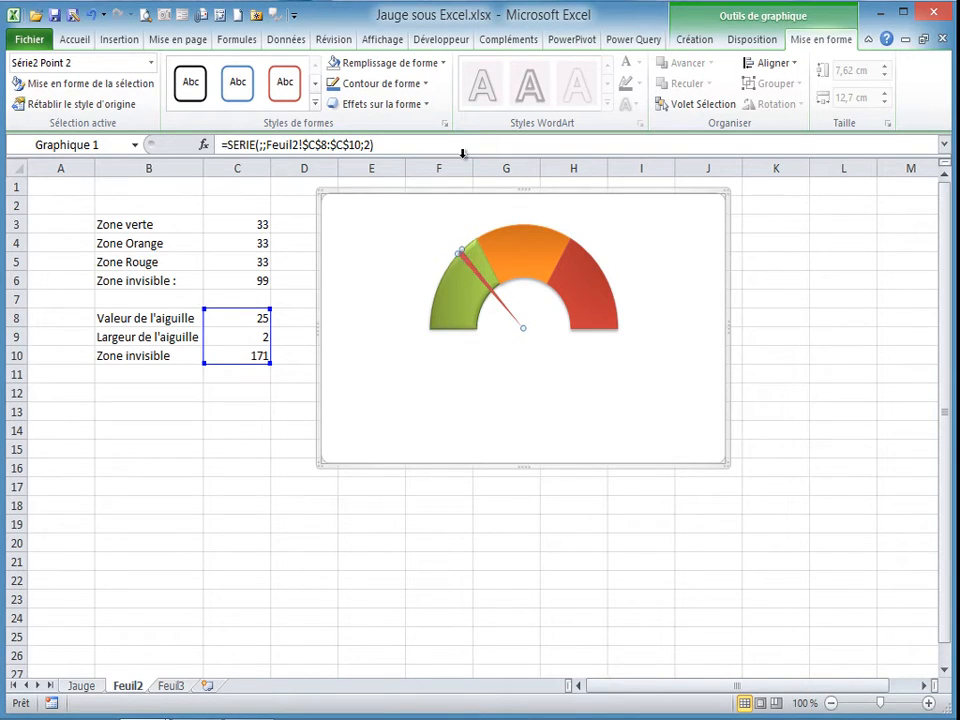
left_click(315, 103)
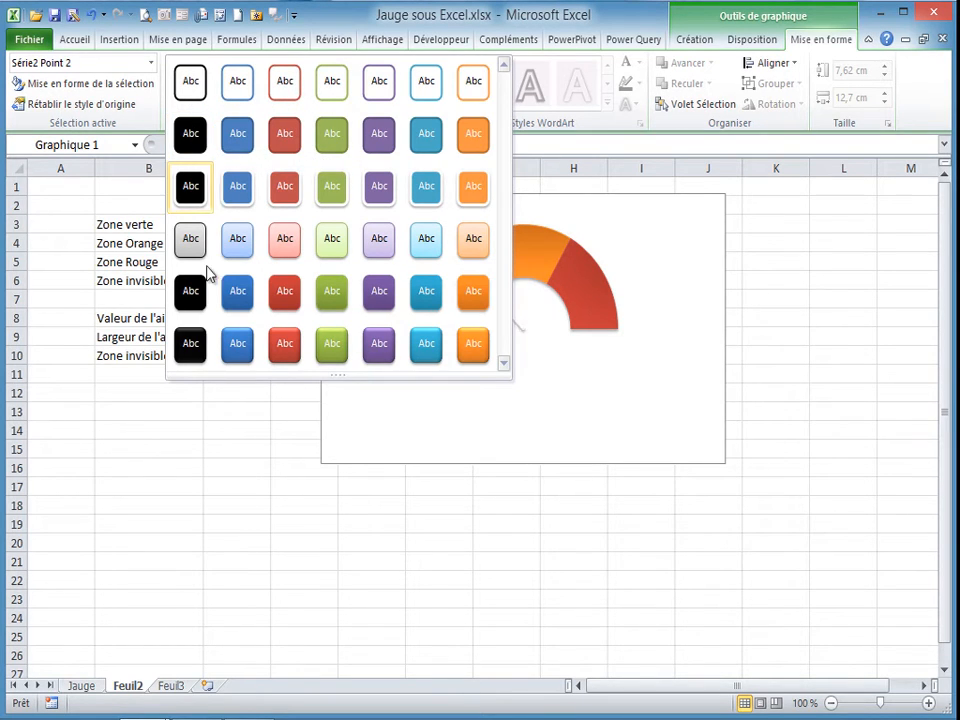
left_click(190, 340)
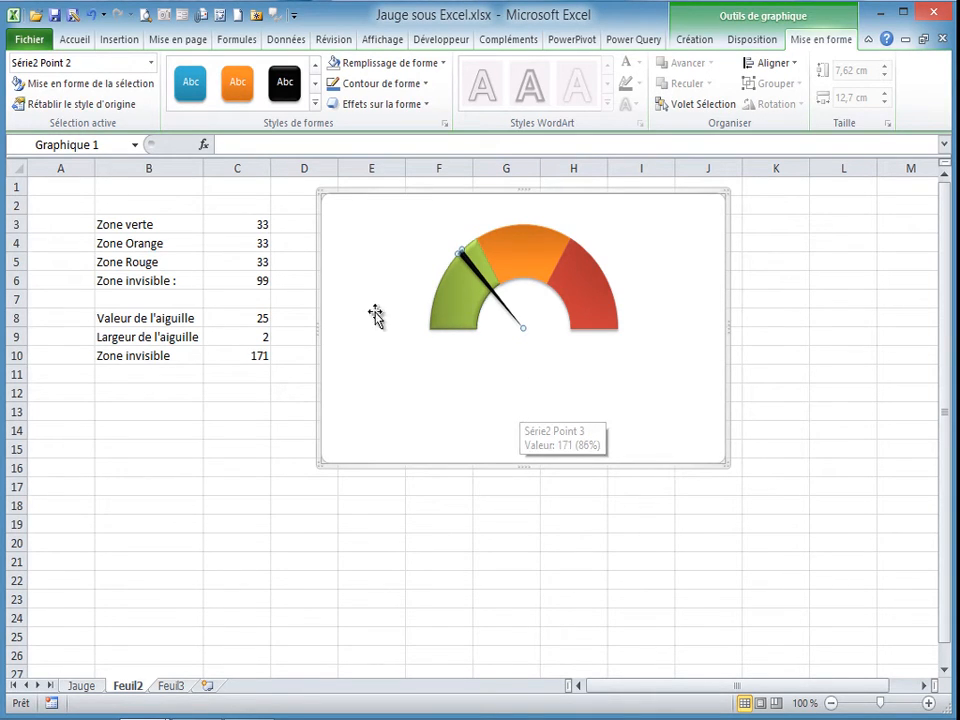
Set the needle value in C8 to 60
left_click(251, 336)
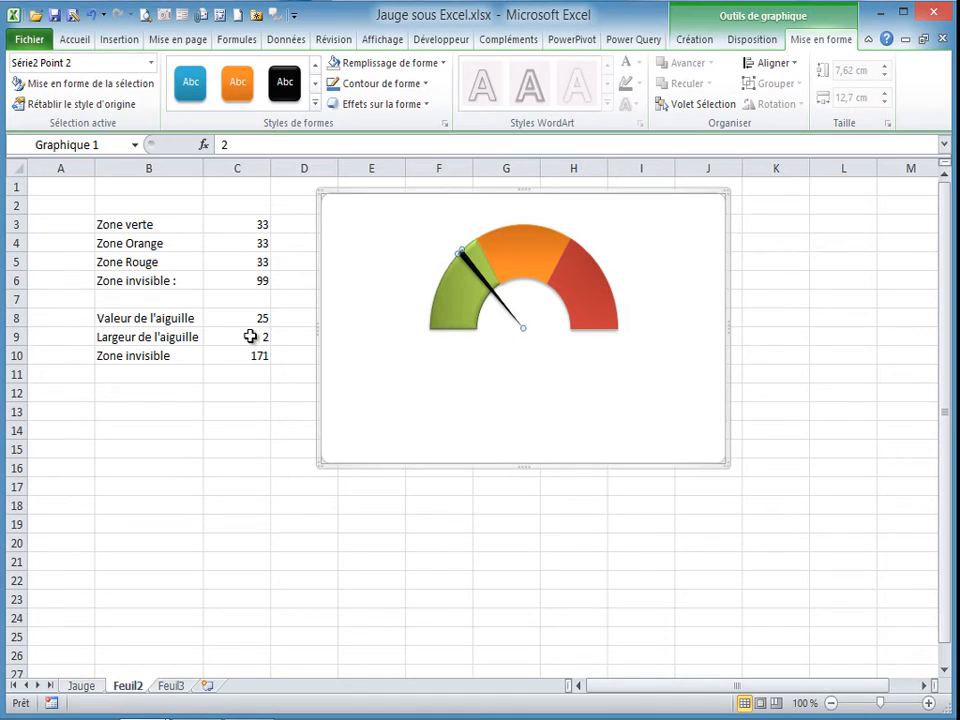
left_click(260, 318)
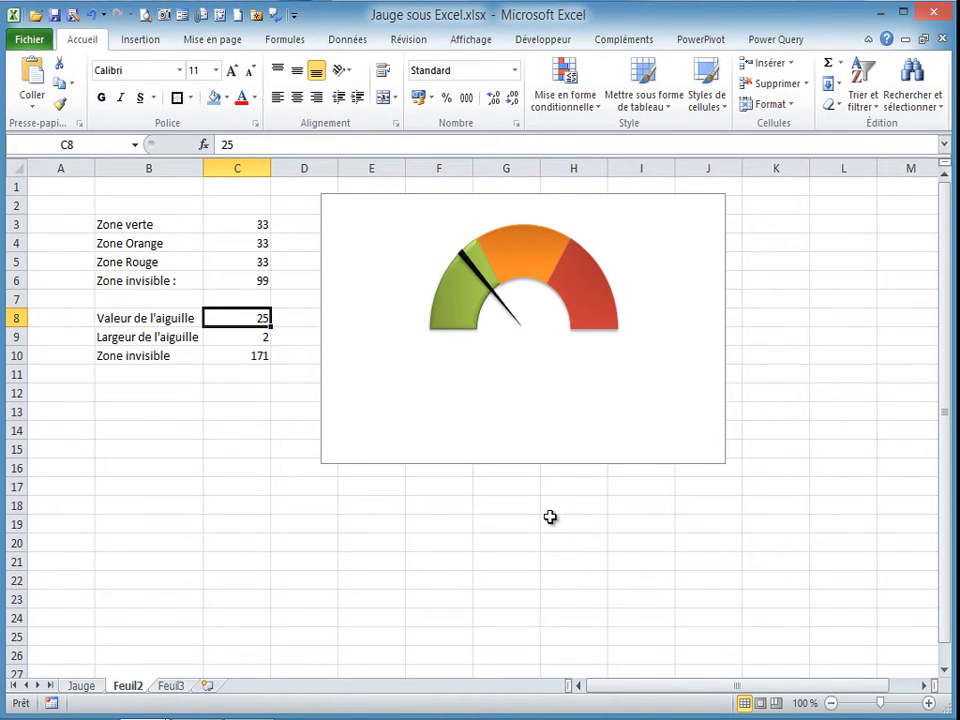
type("60")
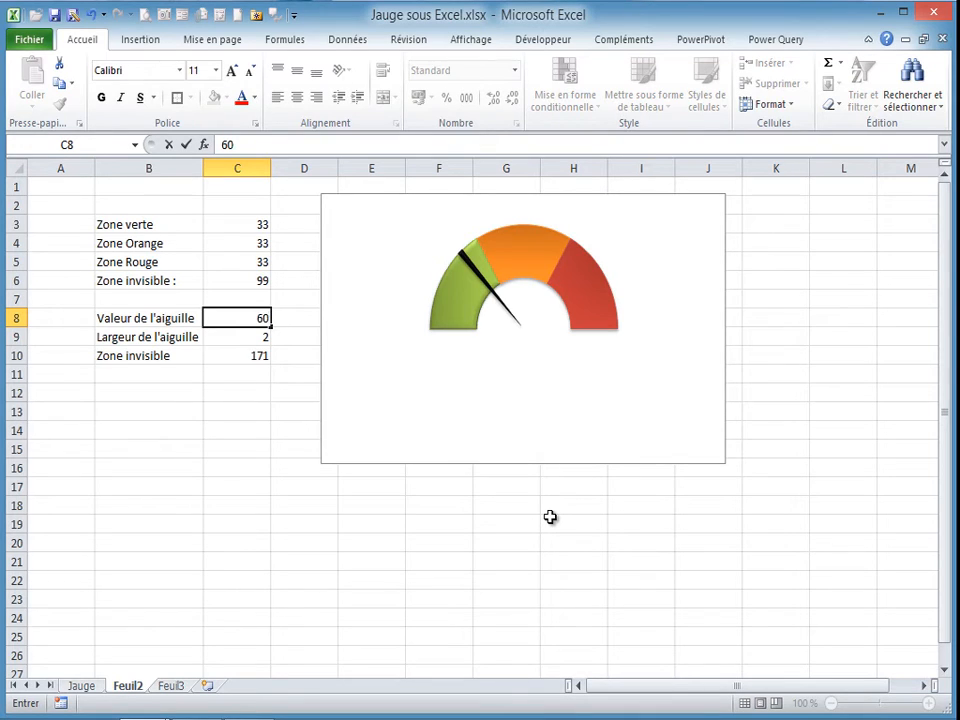
key("Return")
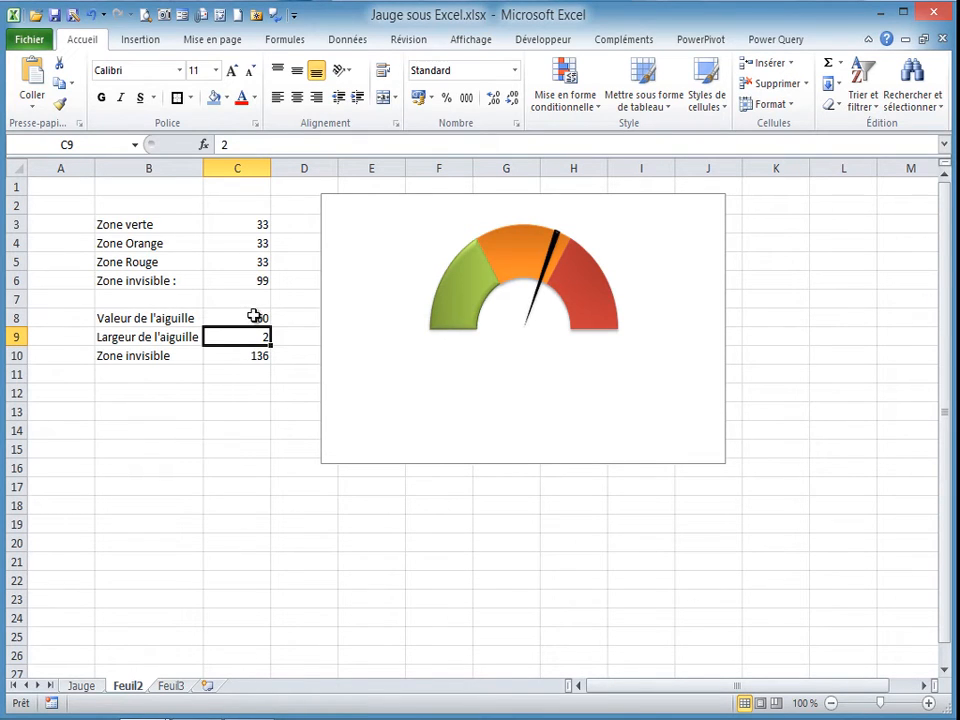
Add data labels to the needle pie series
left_click(555, 248)
right_click(552, 252)
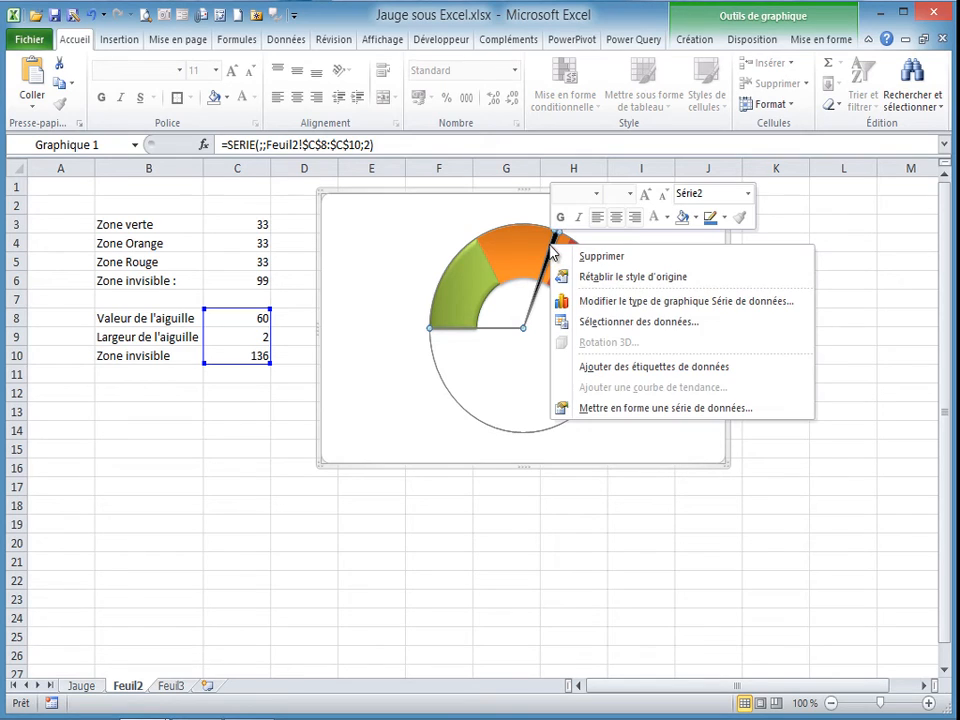
left_click(670, 366)
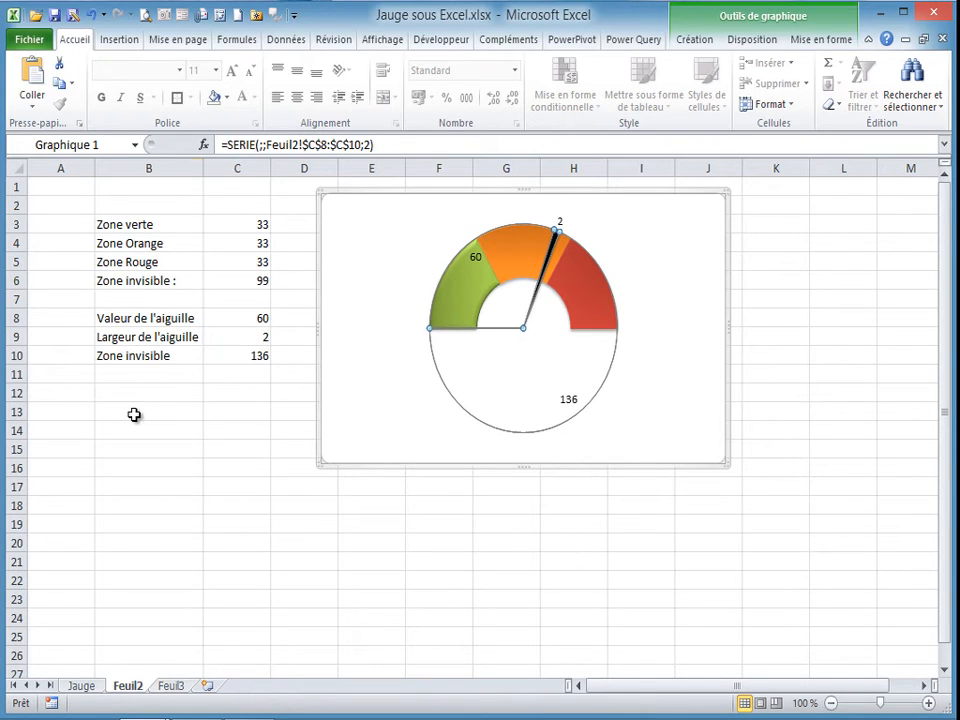
Enter the label "Valeur 1 invisible" in B13
left_click(134, 414)
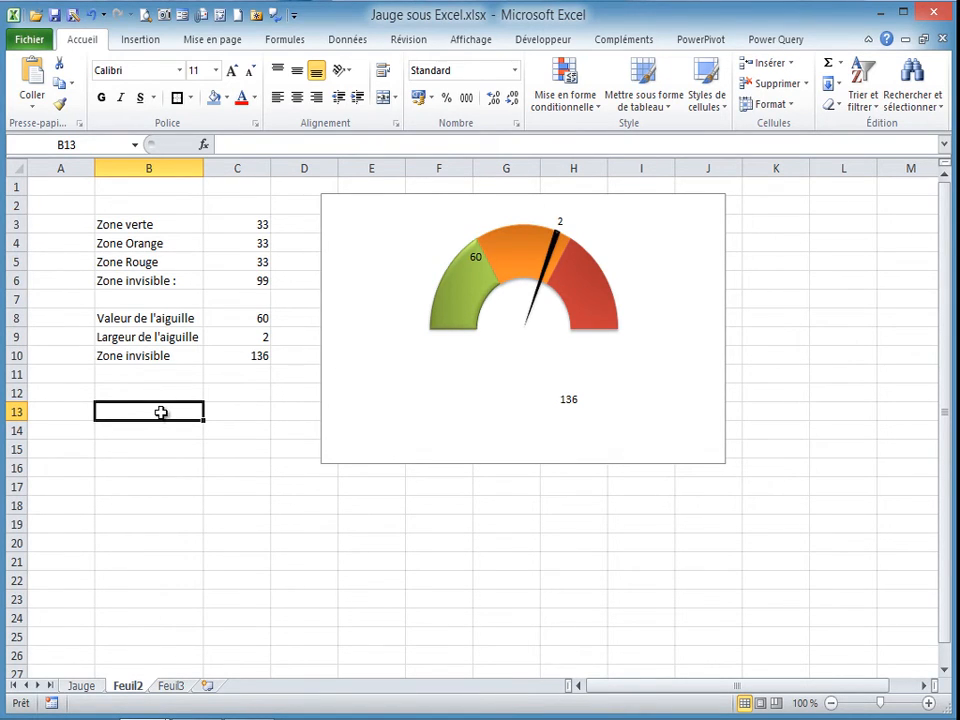
type("Vla")
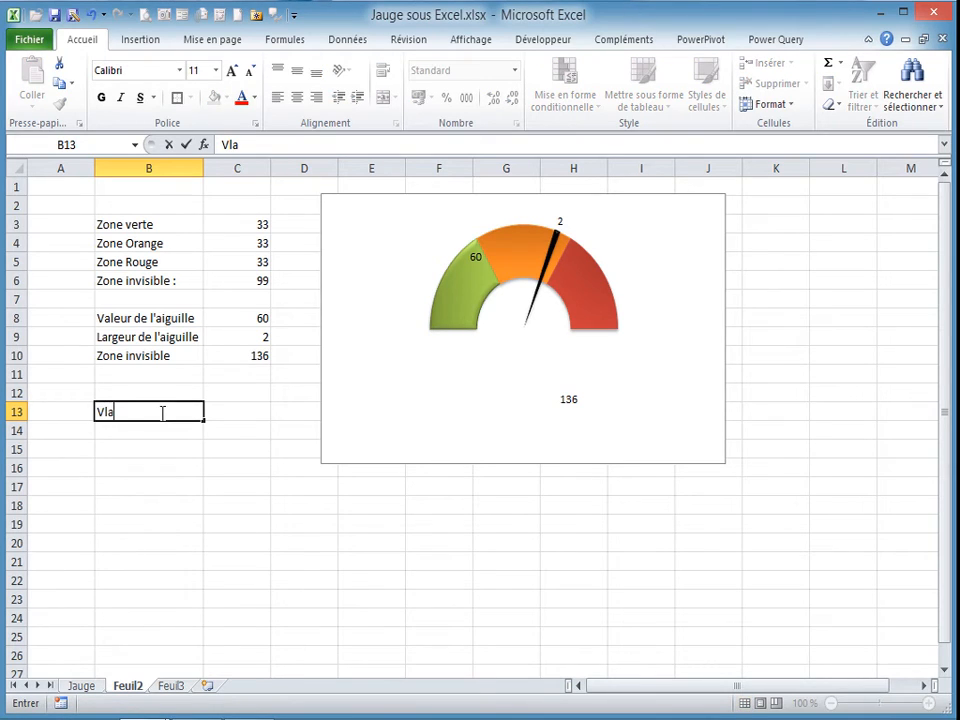
key("BackSpace")
key("BackSpace")
type("aleur")
type(" i")
key("BackSpace")
type("1 invisi")
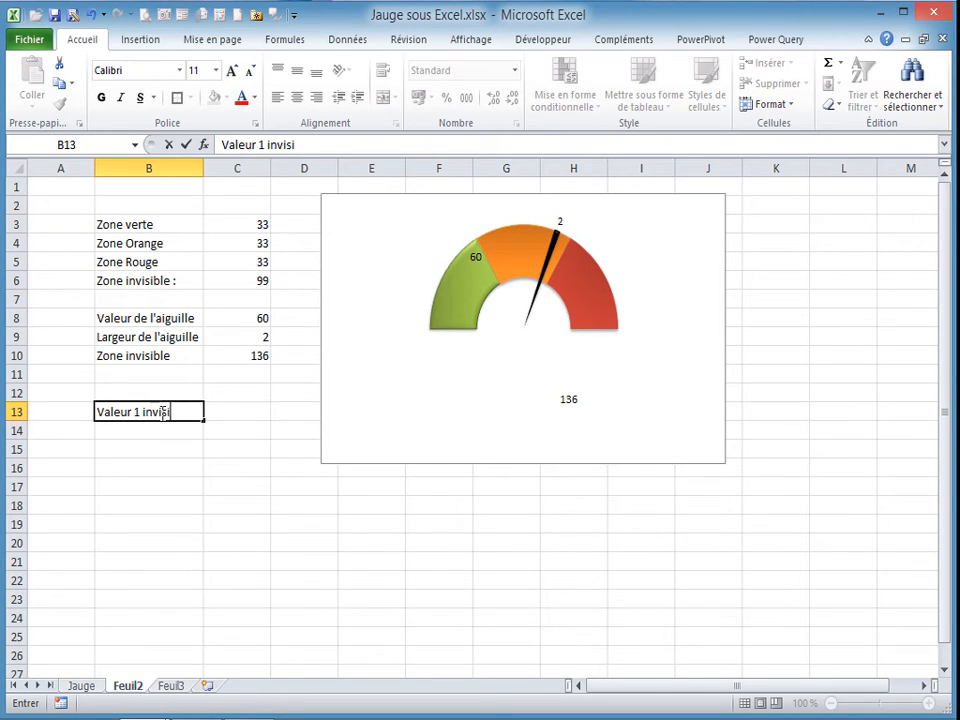
type("ble")
key("Return")
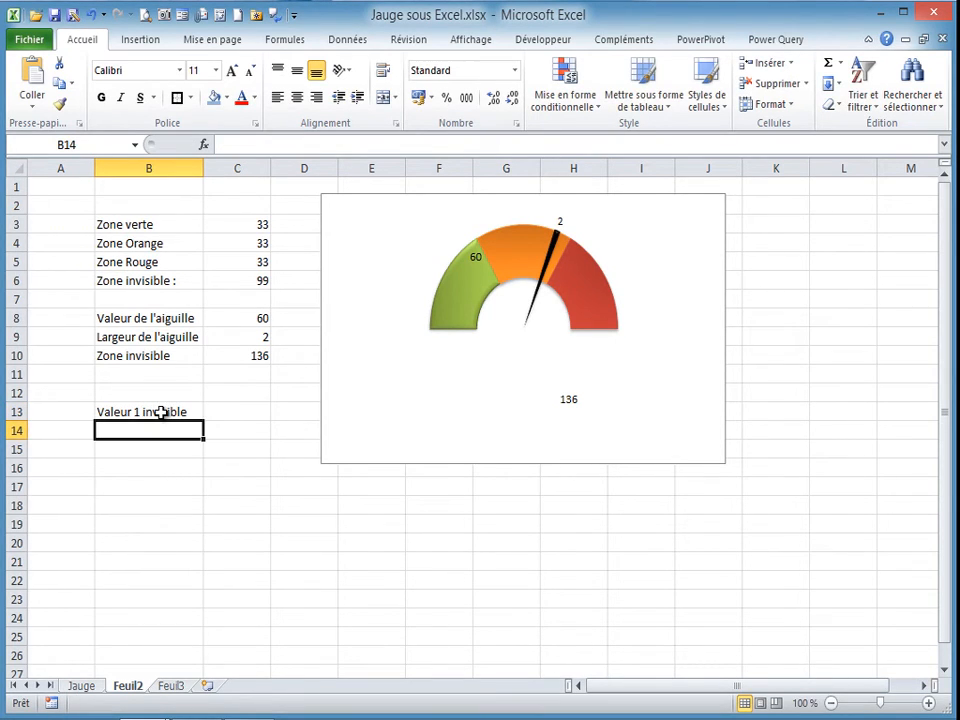
Enter the labels "Valeur de l'aiguille" in B14 and "Valeur 2 invisible" in B15
type("Vale")
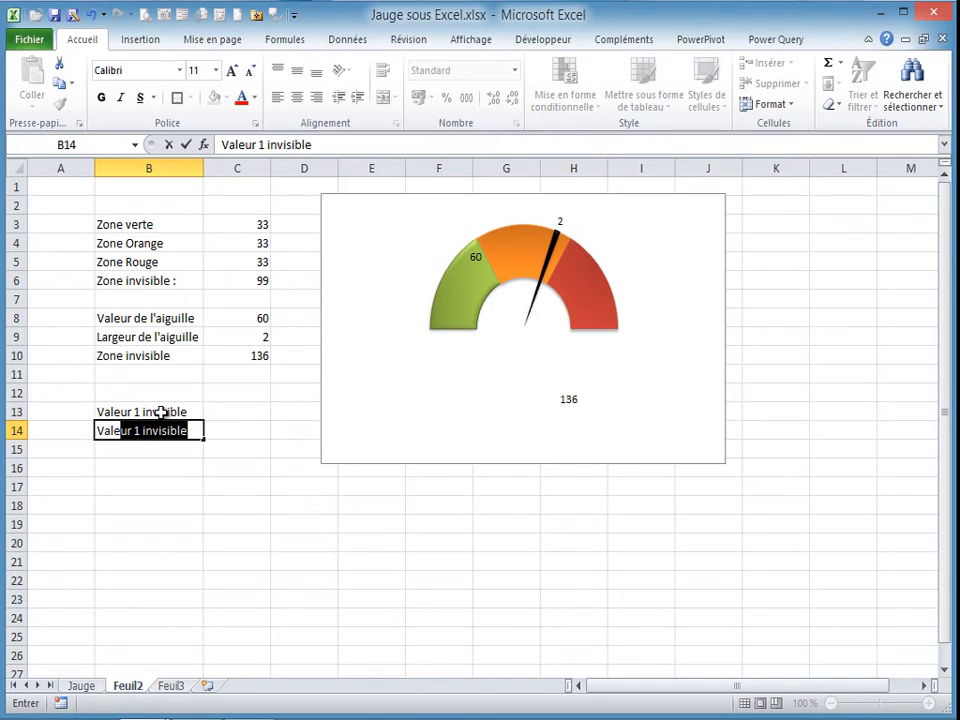
type("ur de l'a")
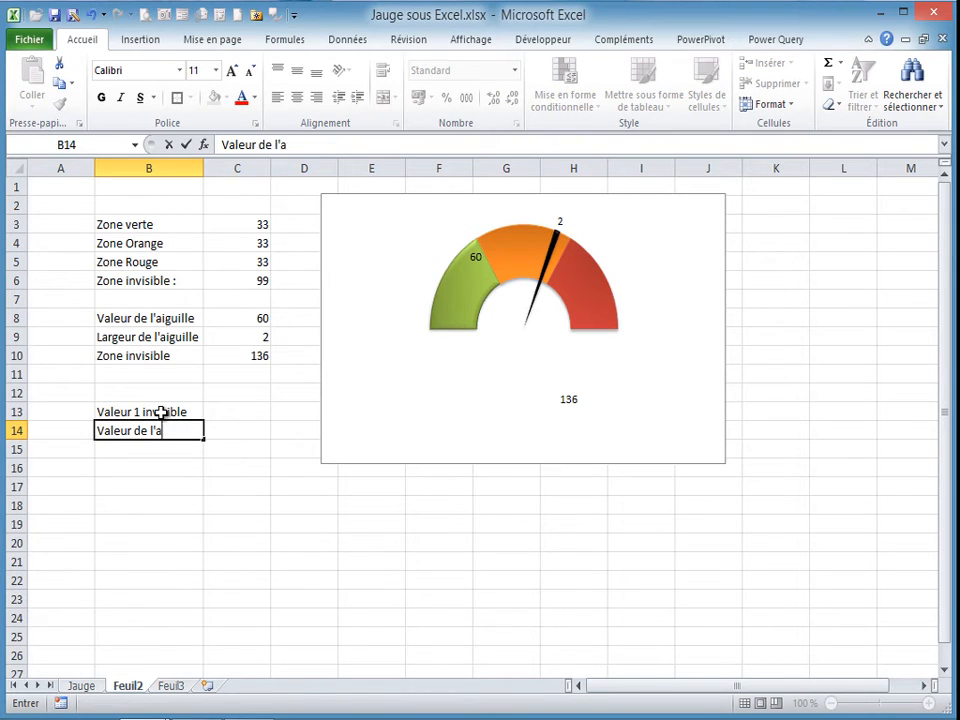
type("iguille")
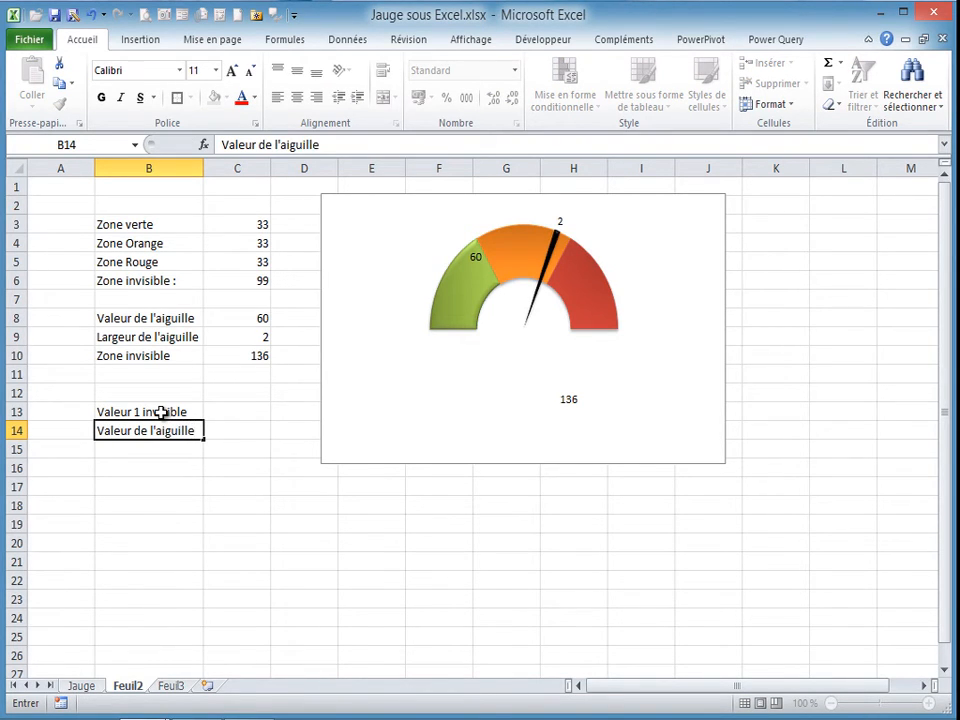
key("Return")
type("V")
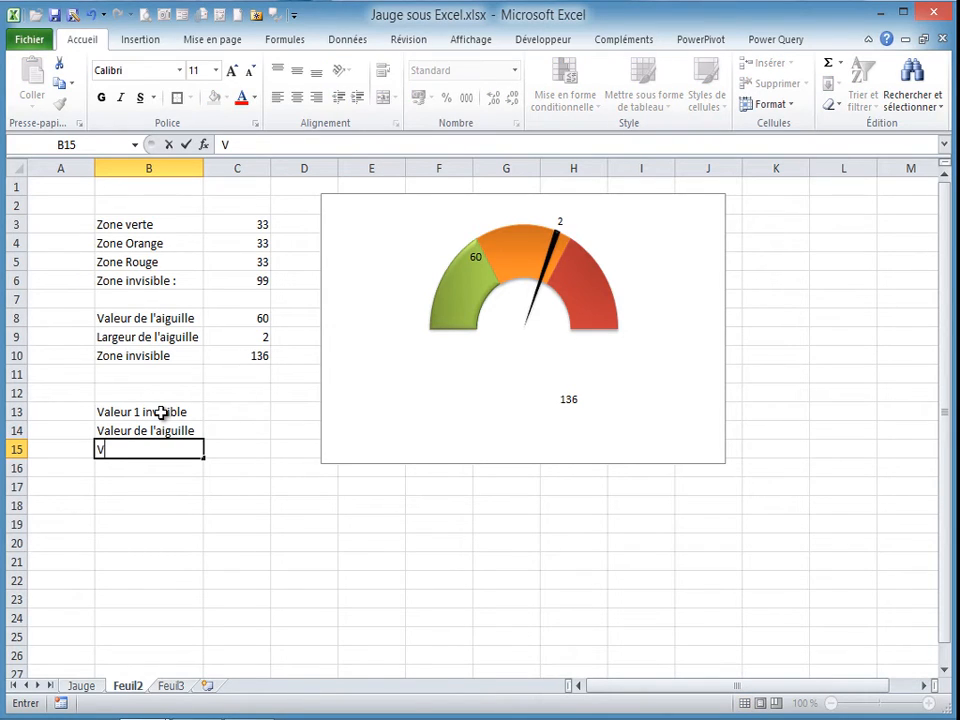
type("aleur 2 in")
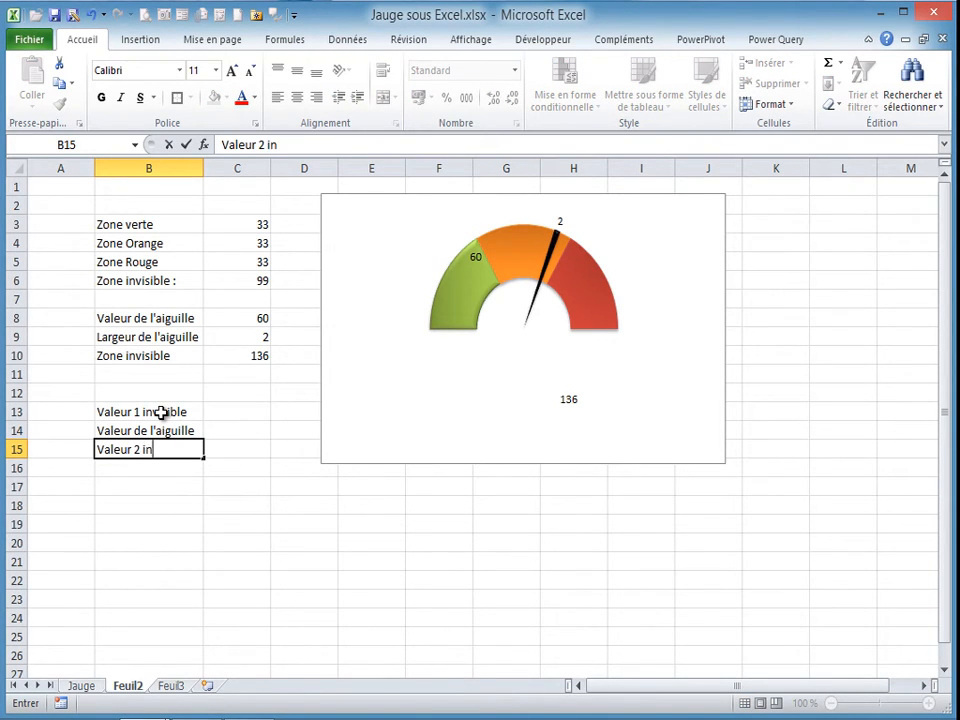
type("visible")
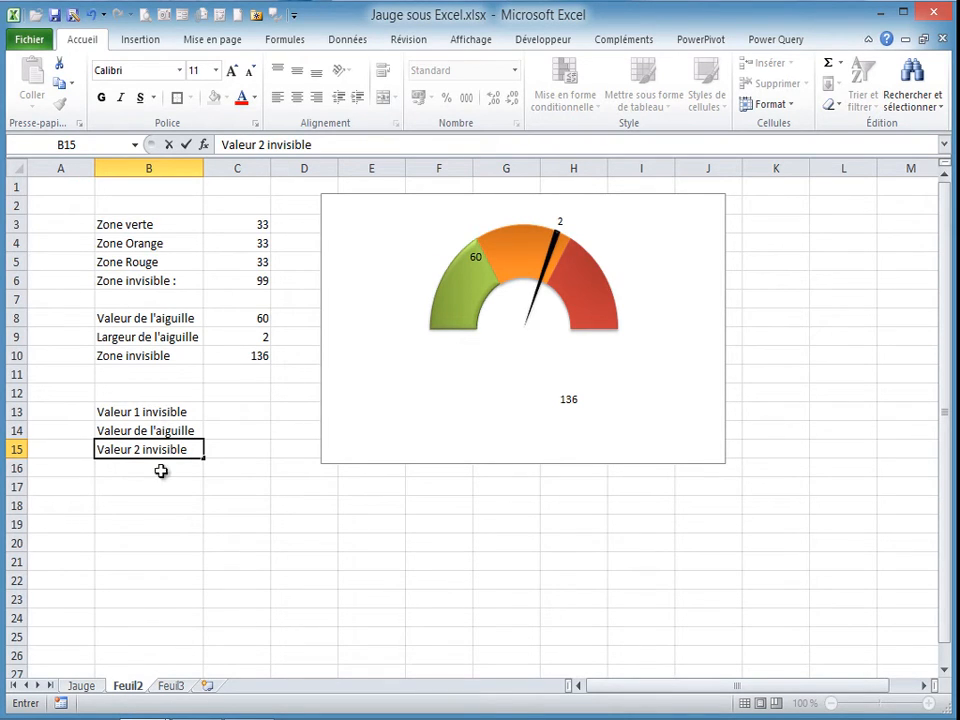
Enter the formula =C8 in C14 to reference the needle value
left_click(246, 434)
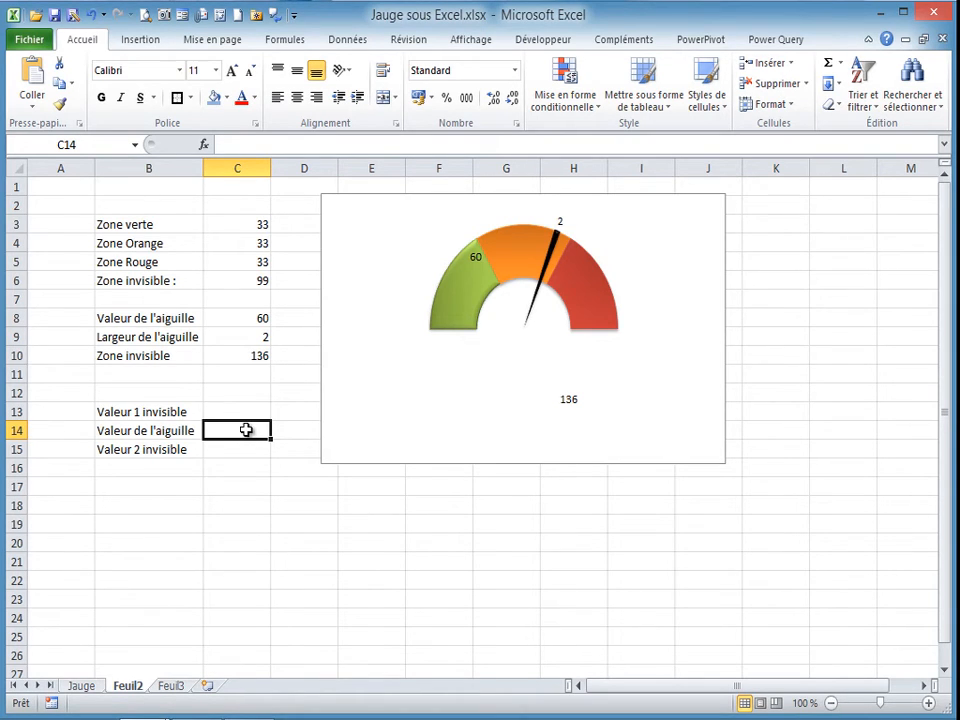
type("=")
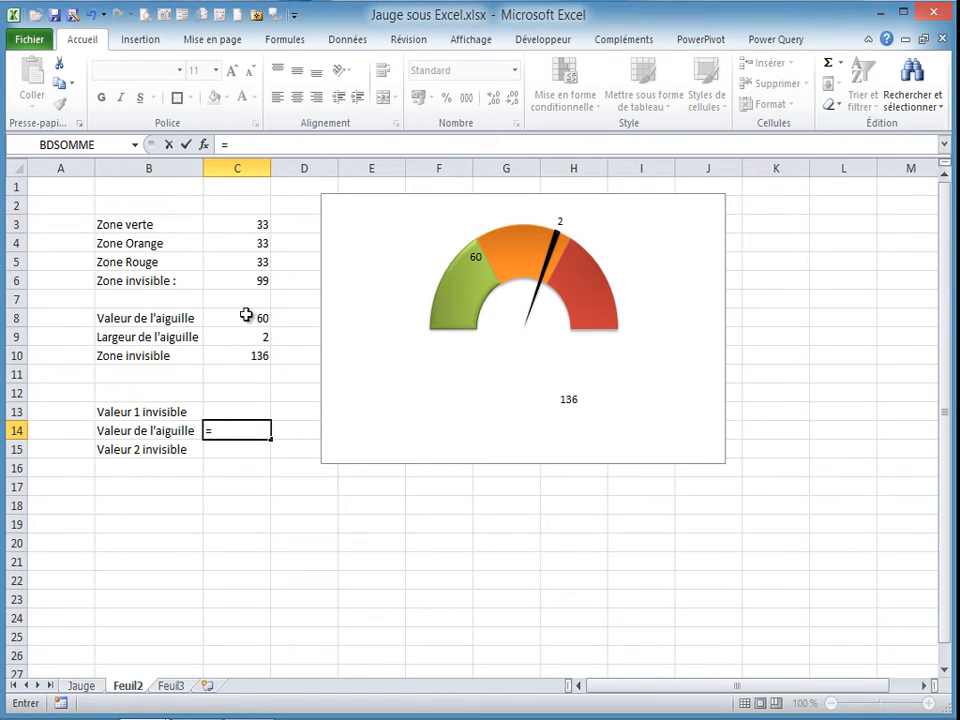
left_click(255, 317)
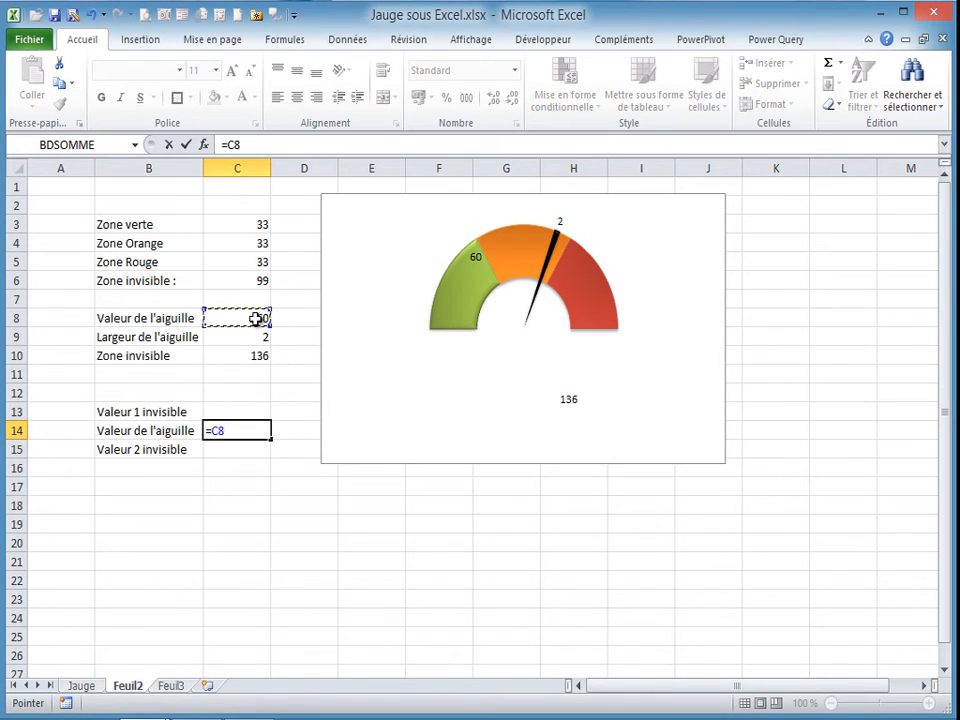
key("Return")
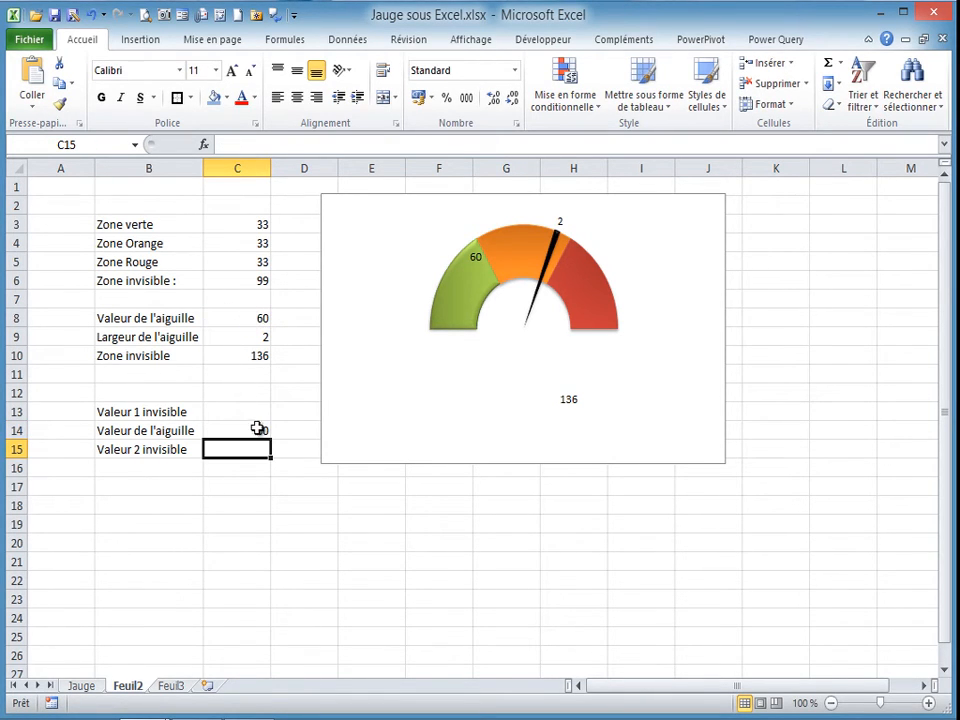
left_click(258, 429)
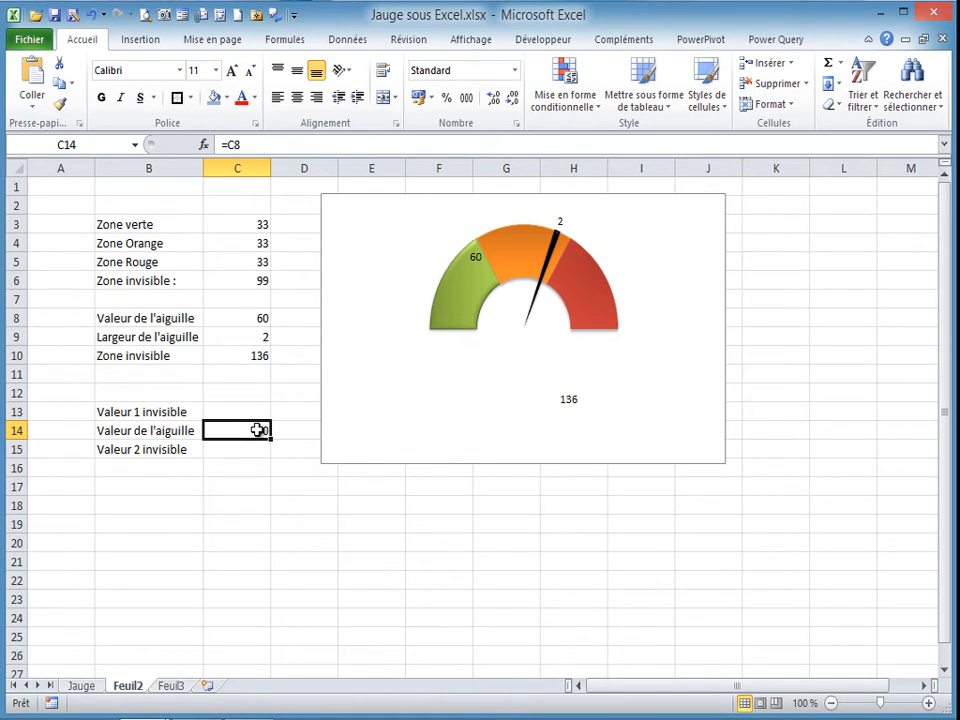
Set the needle series' data label position to the outside edge (Bord extérieur)
mouse_move(582, 400)
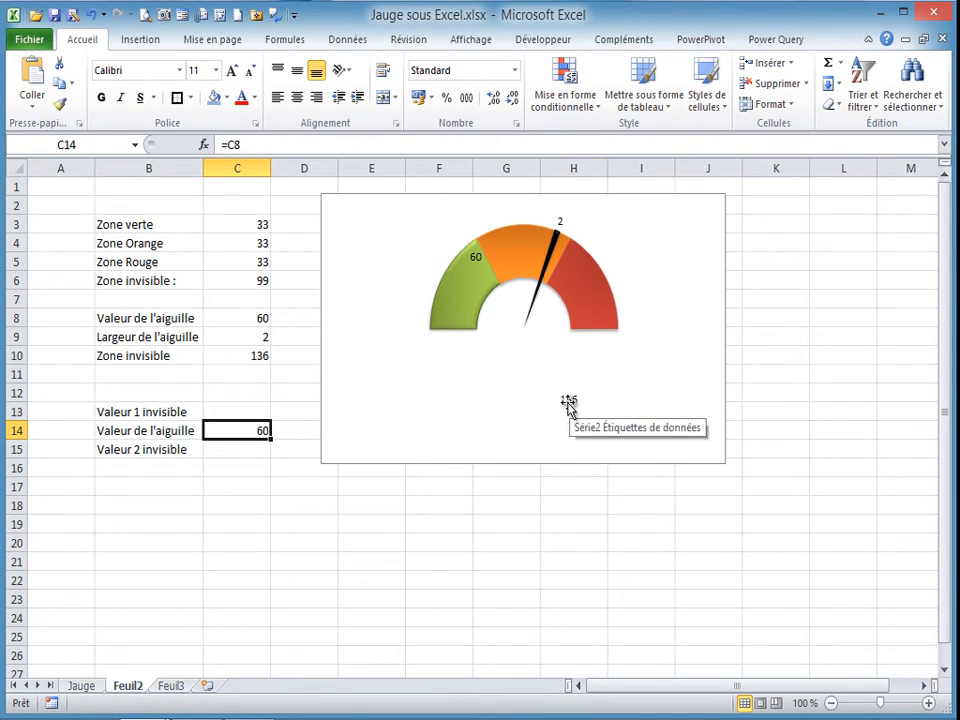
left_click(568, 403)
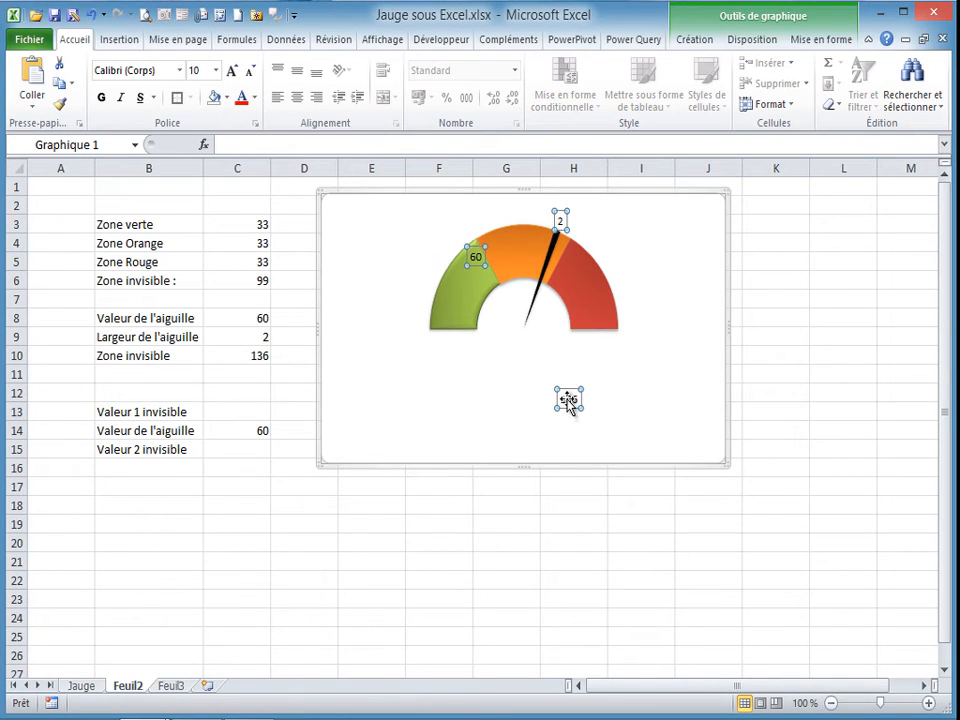
right_click(567, 400)
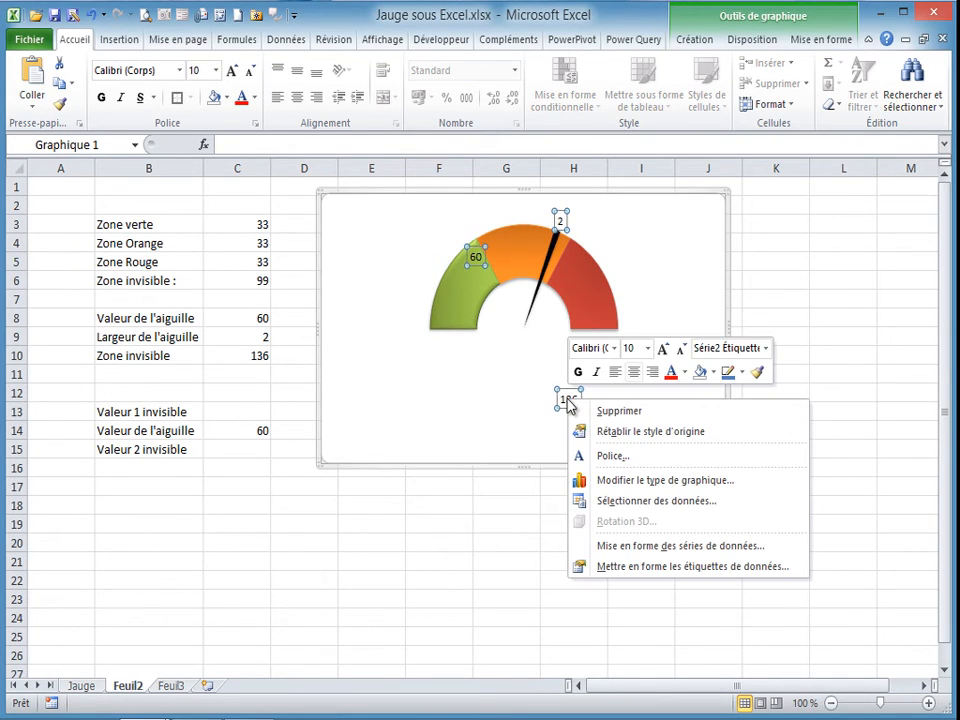
left_click(648, 570)
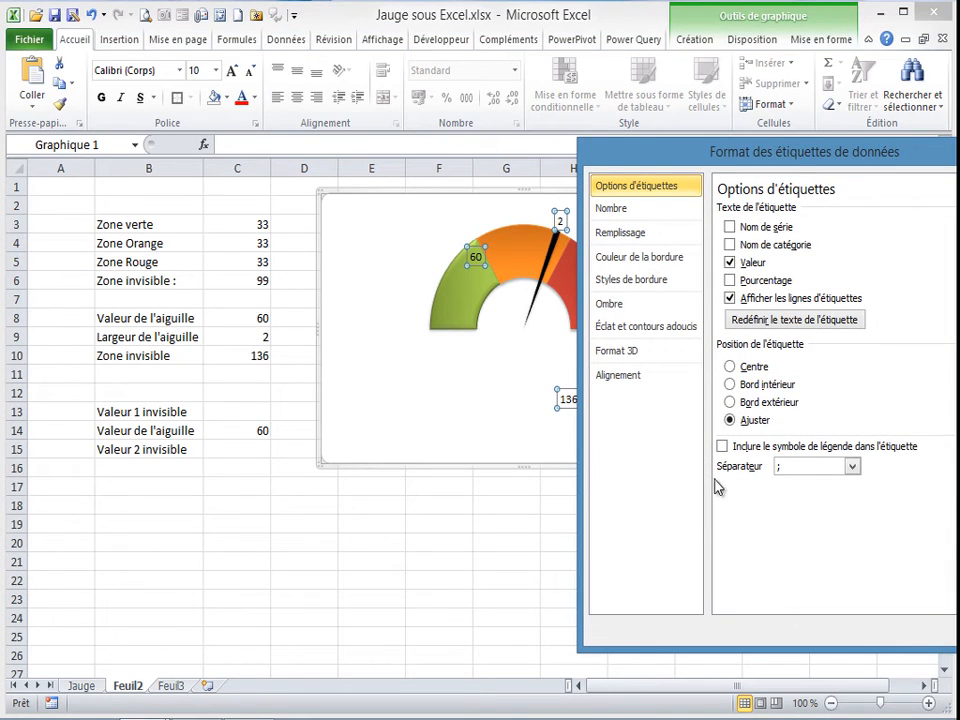
left_click(731, 403)
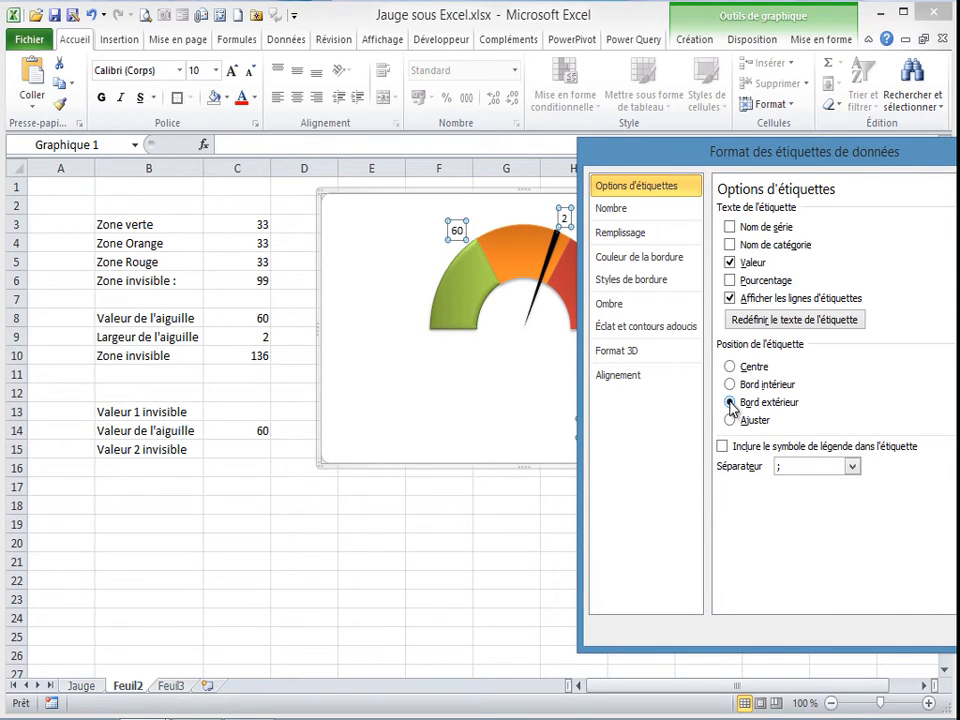
key("Escape")
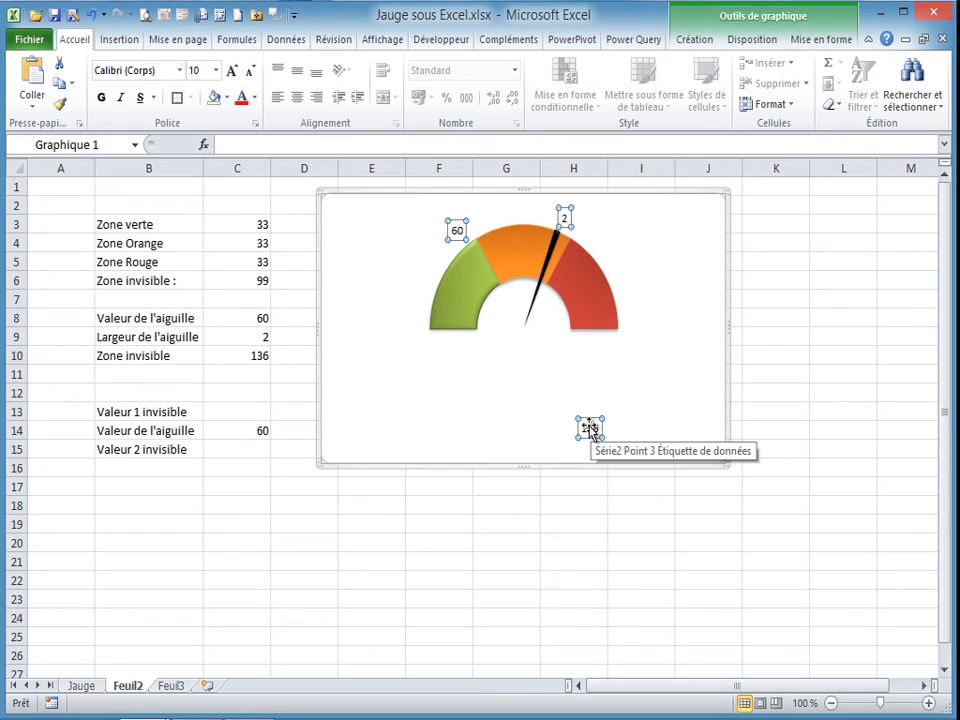
Set the horizontal axis label range of Série2 to =Feuil2!$C$13:$C$15 in the chart's data source
right_click(590, 429)
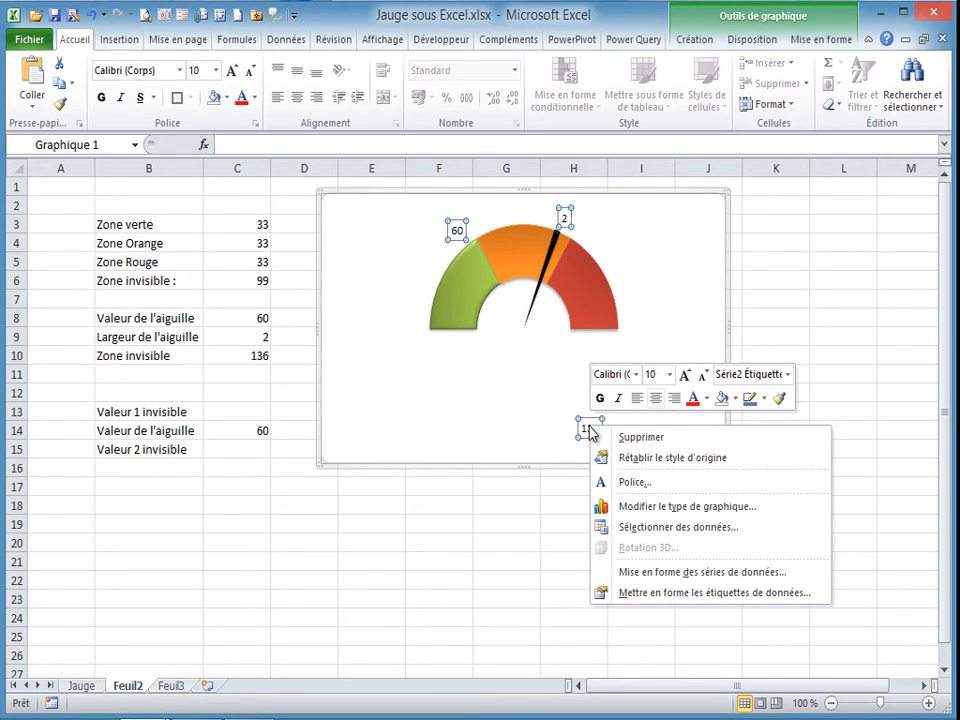
left_click(668, 532)
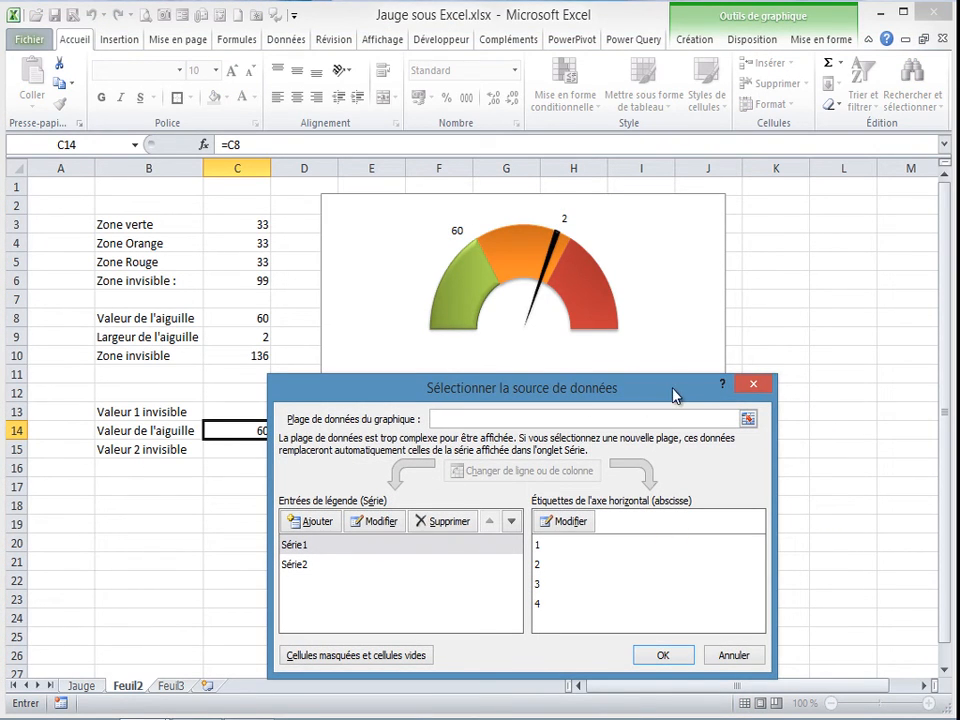
left_click_drag(675, 392, 688, 288)
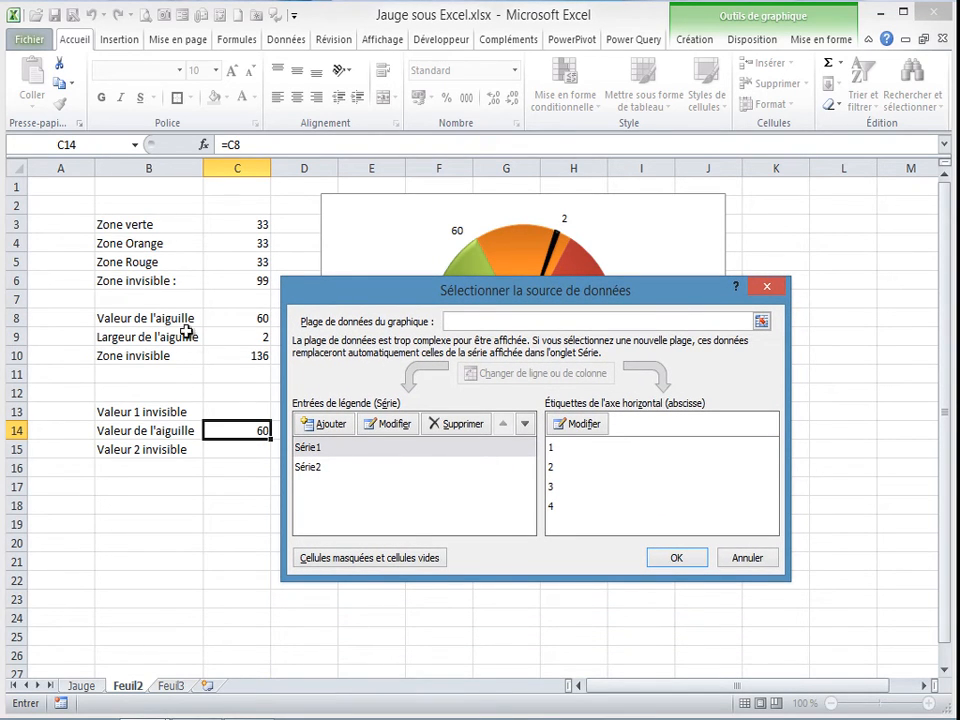
left_click(312, 470)
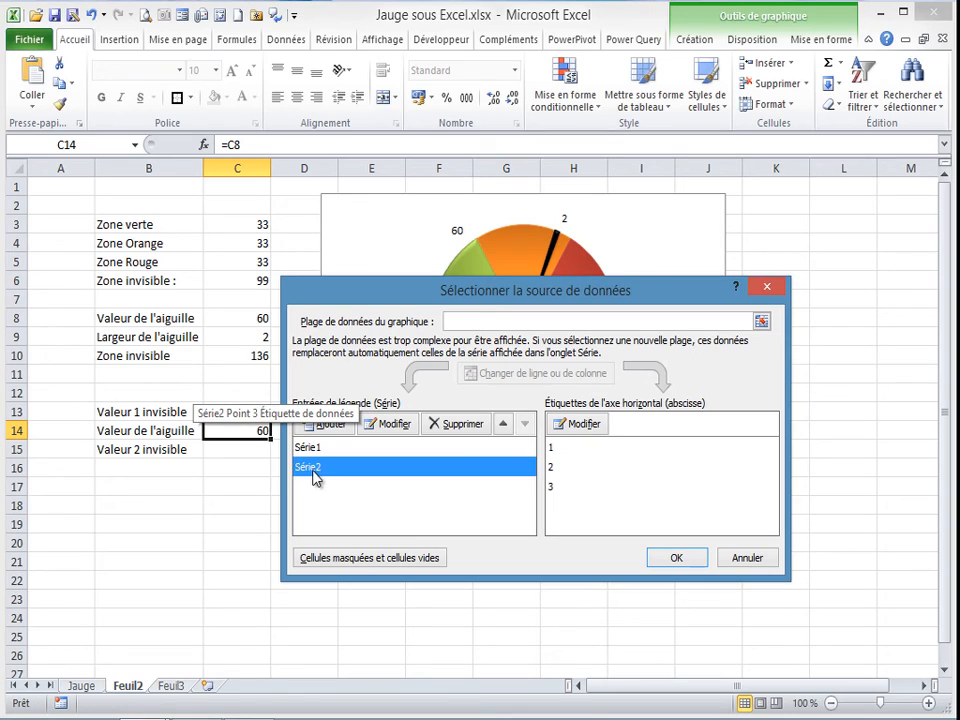
left_click(584, 424)
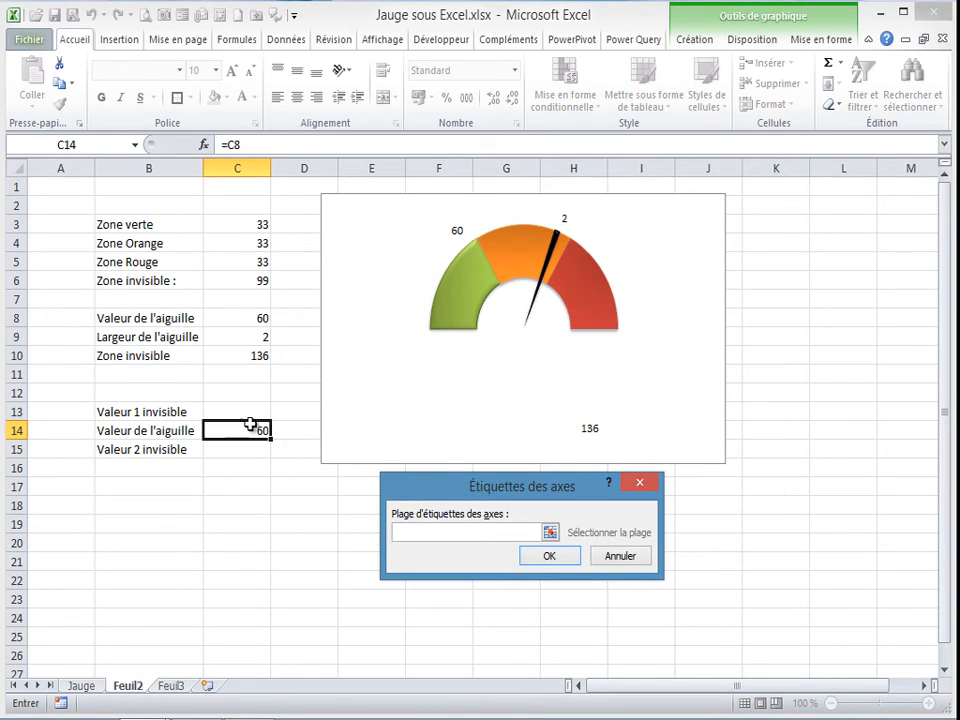
left_click_drag(253, 411, 256, 449)
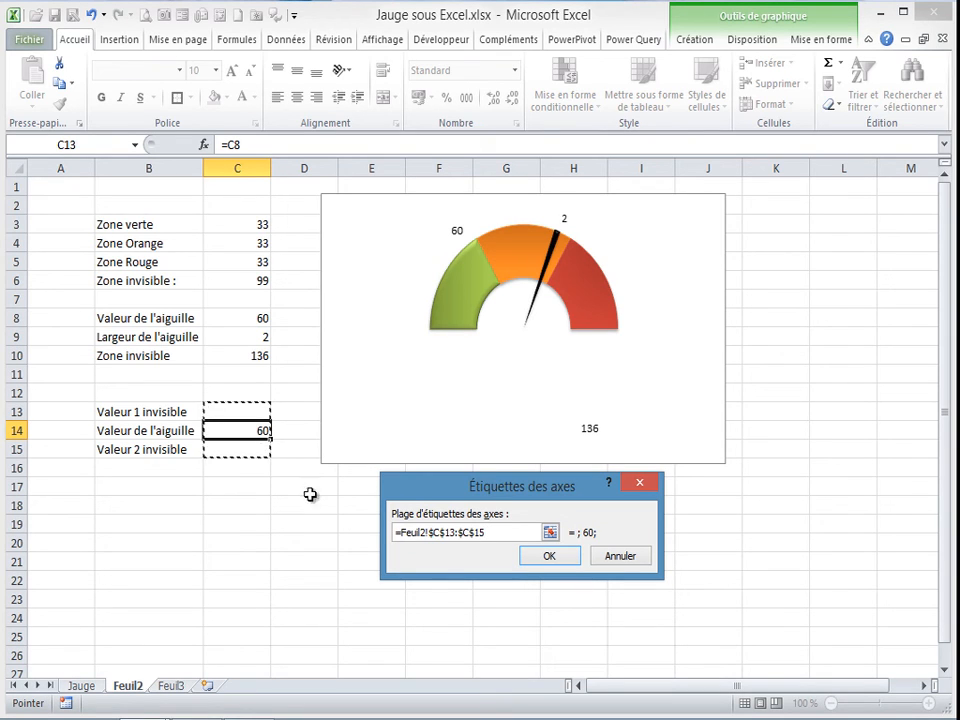
left_click(549, 556)
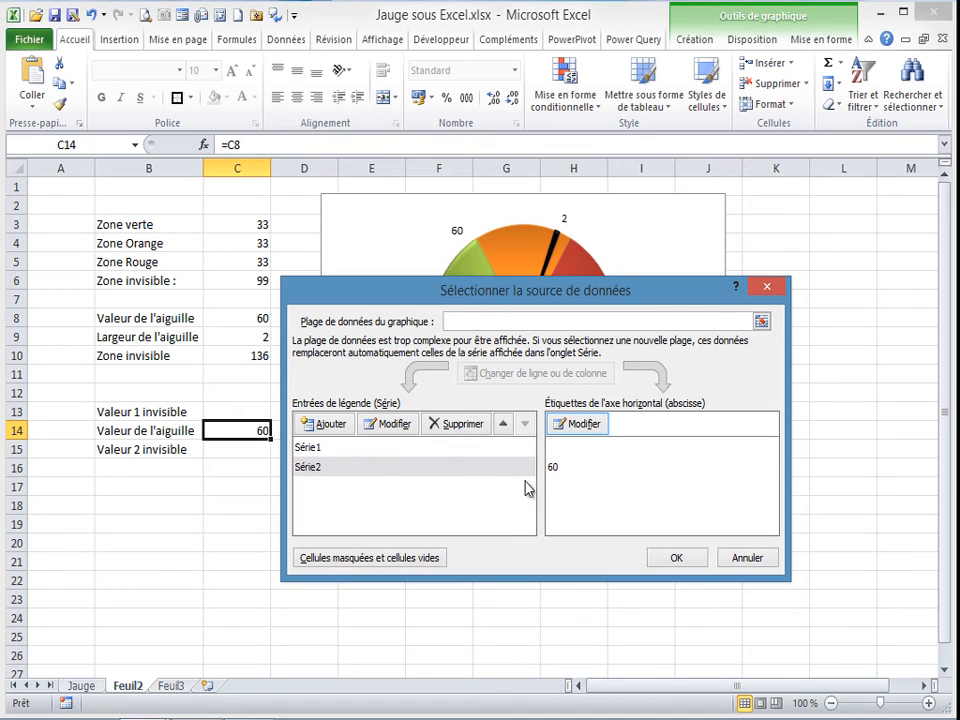
left_click(674, 559)
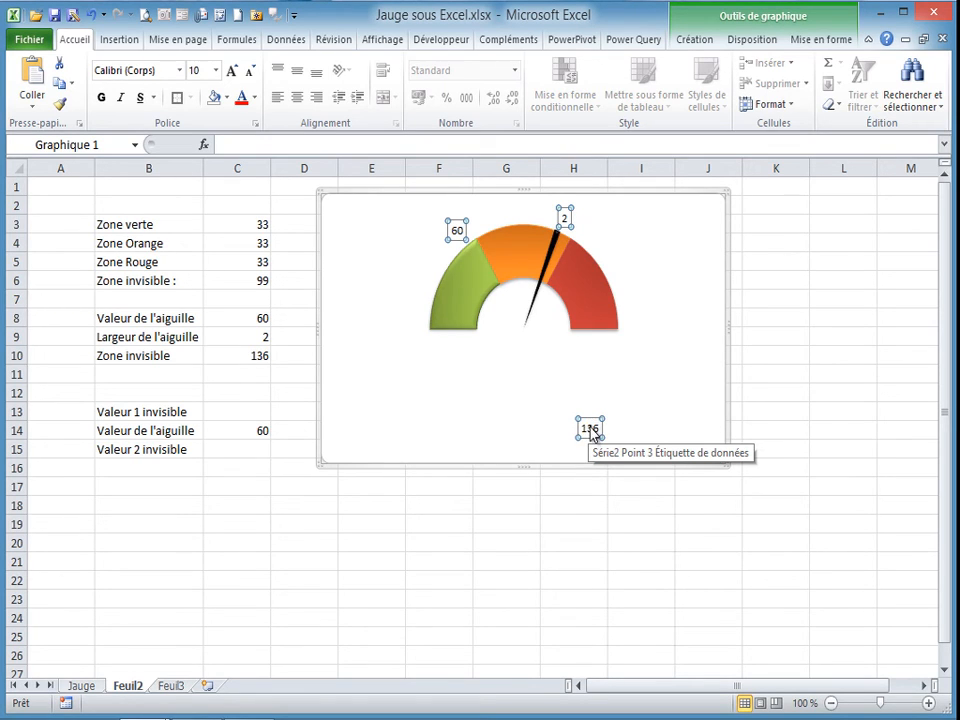
Make the needle series' data labels show the category name instead of the value
right_click(592, 432)
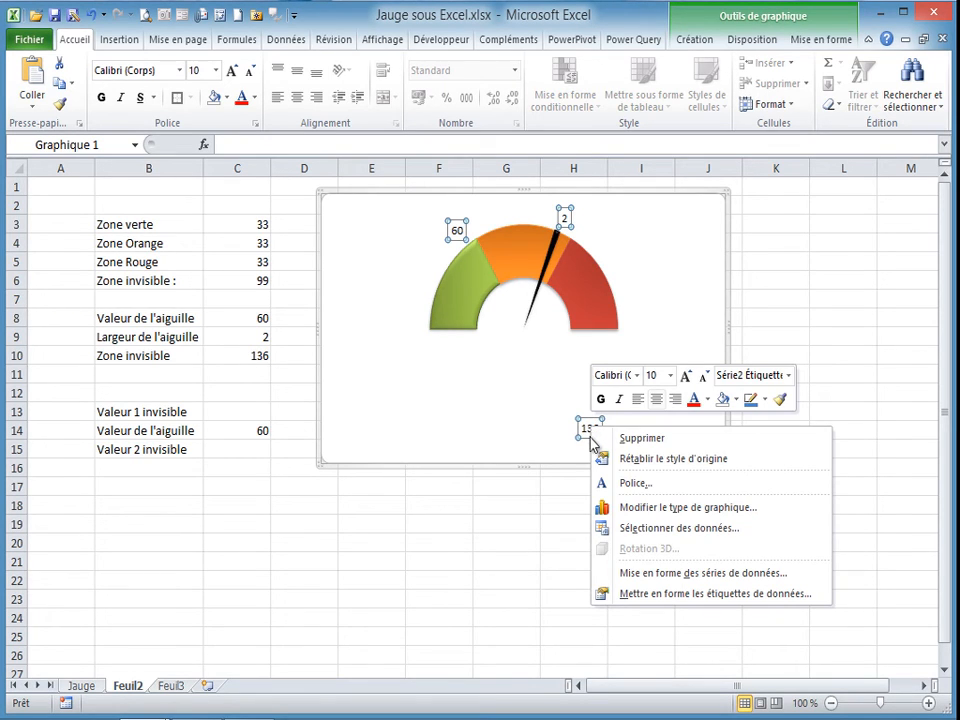
left_click(693, 596)
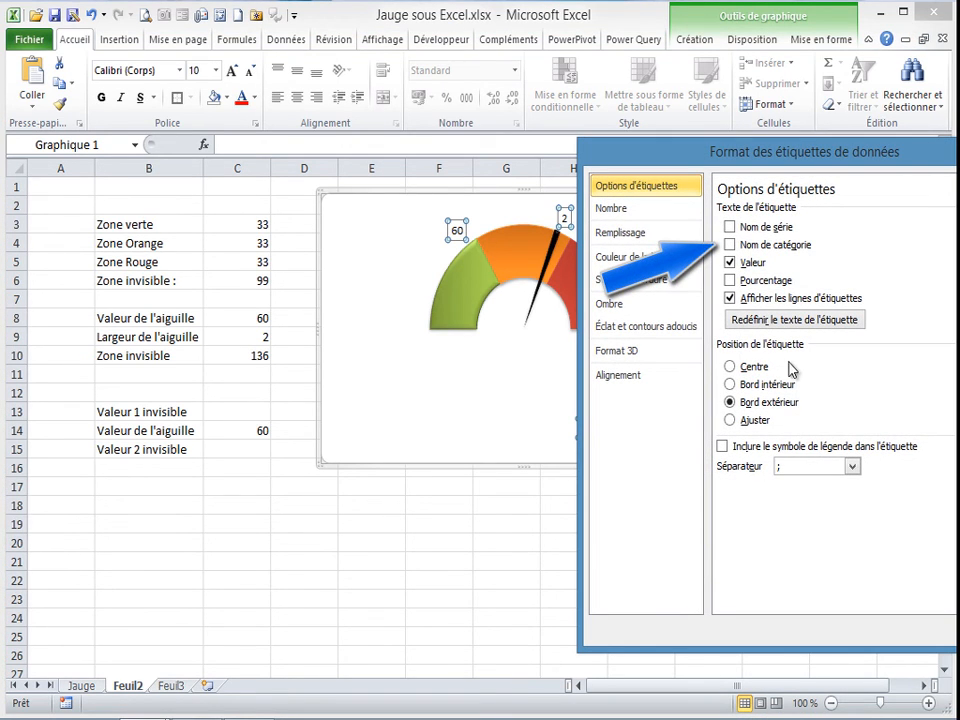
left_click(729, 245)
left_click(730, 263)
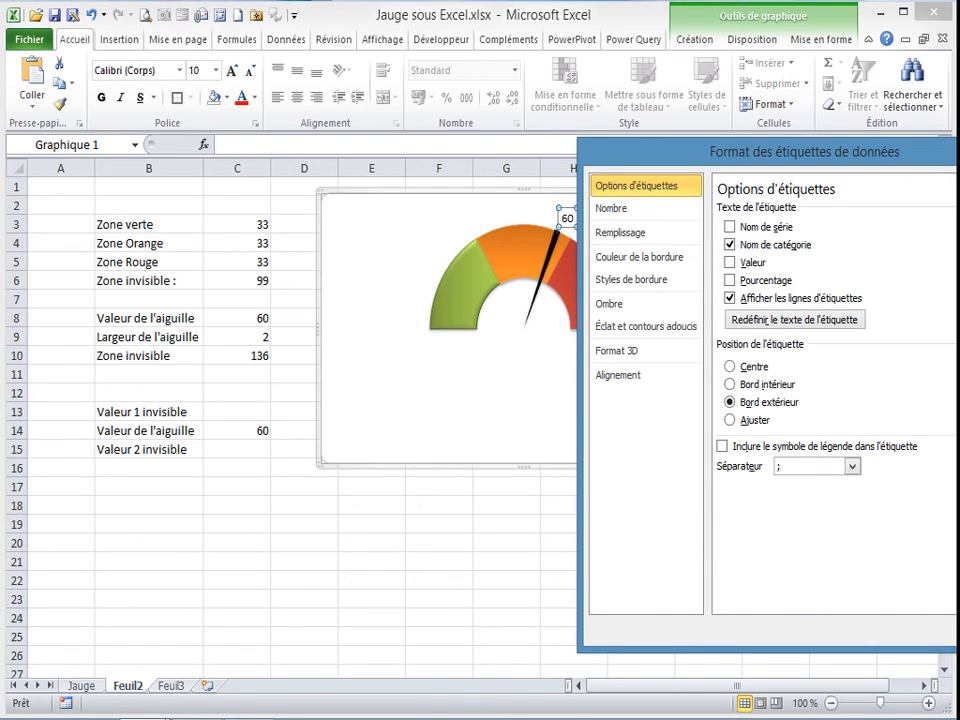
left_click(911, 611)
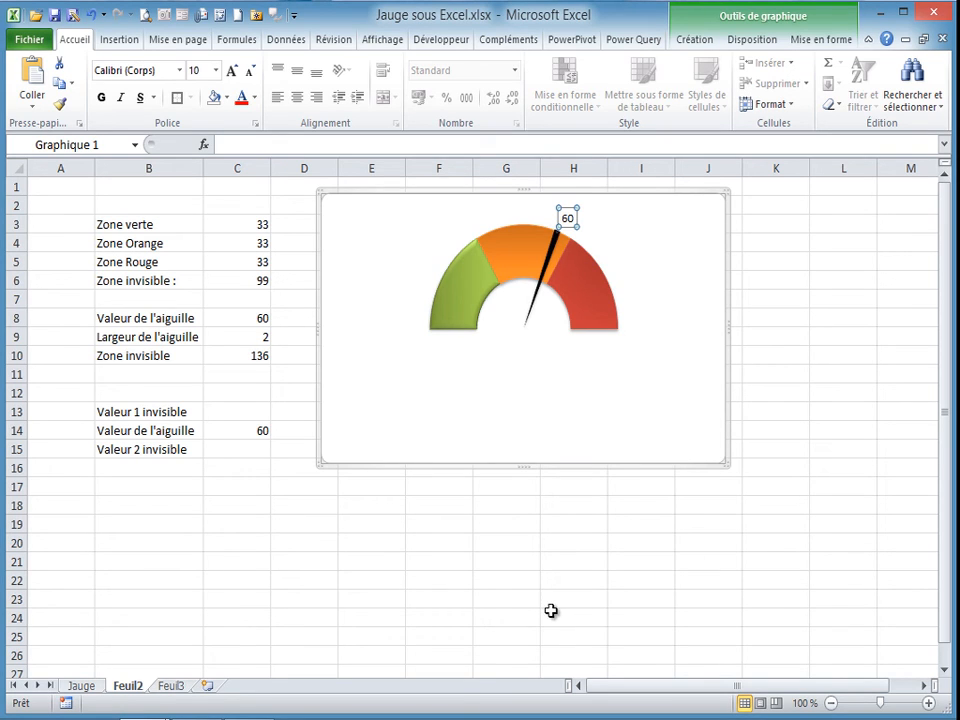
Set the needle value in C8 to 25
left_click(257, 317)
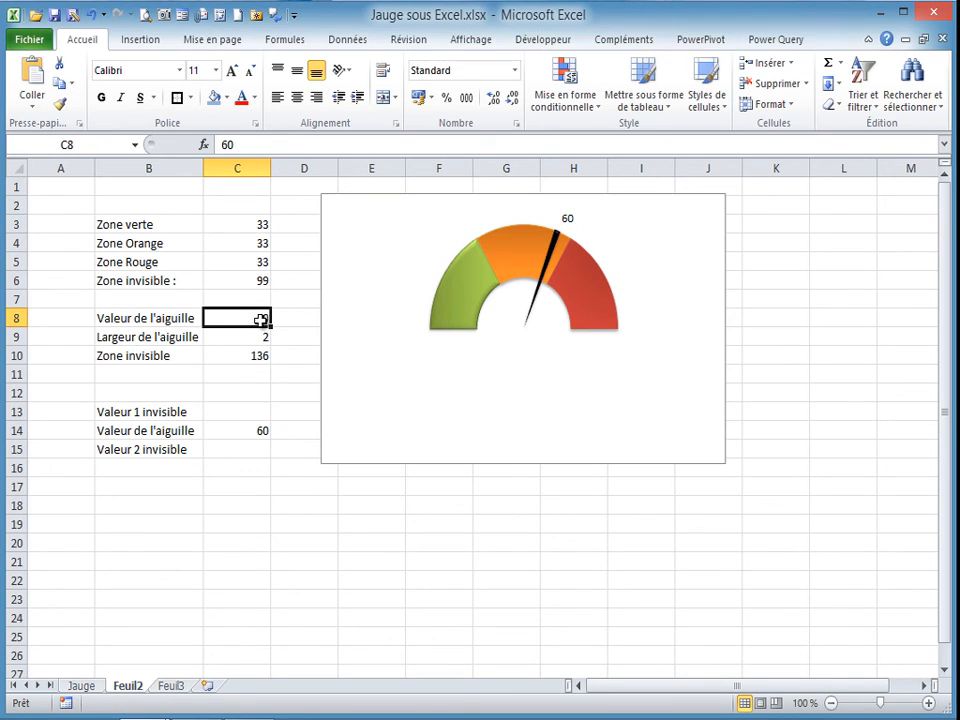
type("25")
key("Return")
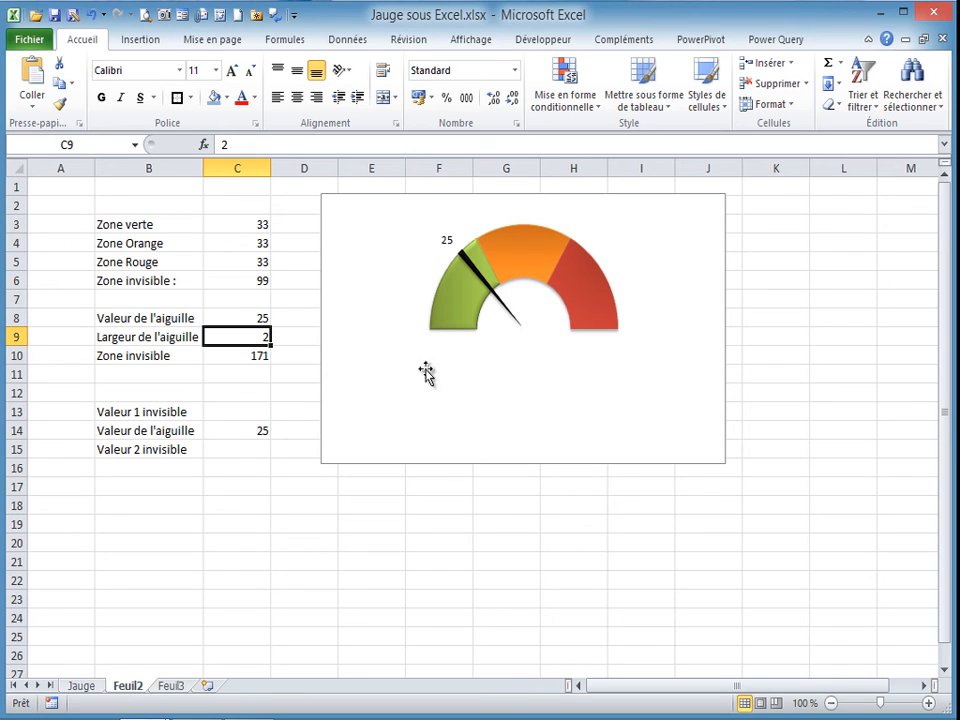
Make the needle's data label bold and increase its font size to 10.5
left_click(447, 241)
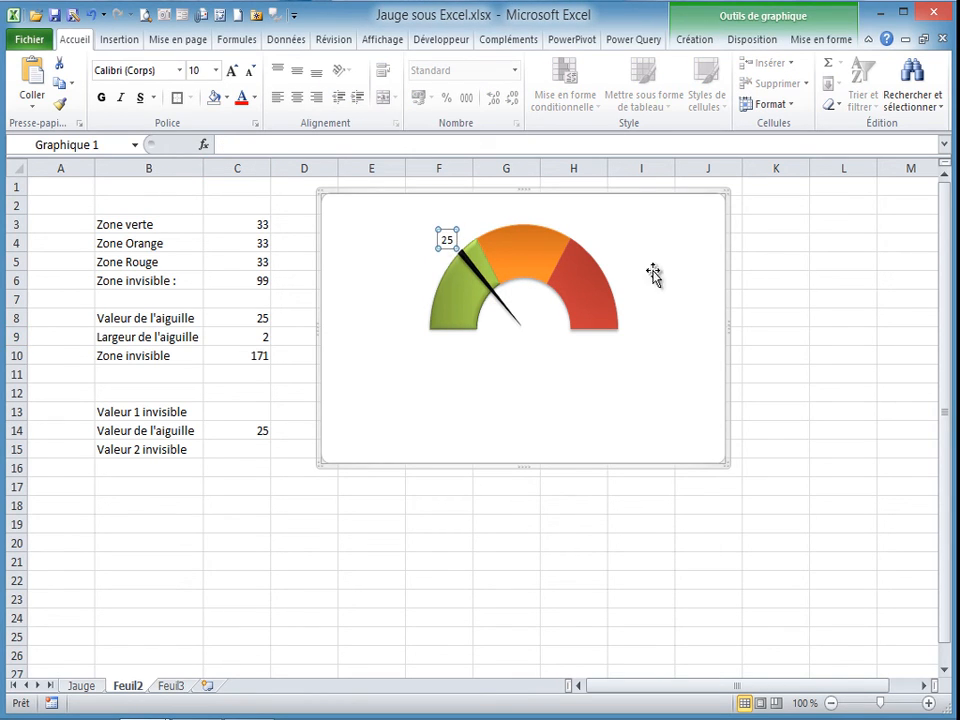
left_click(104, 98)
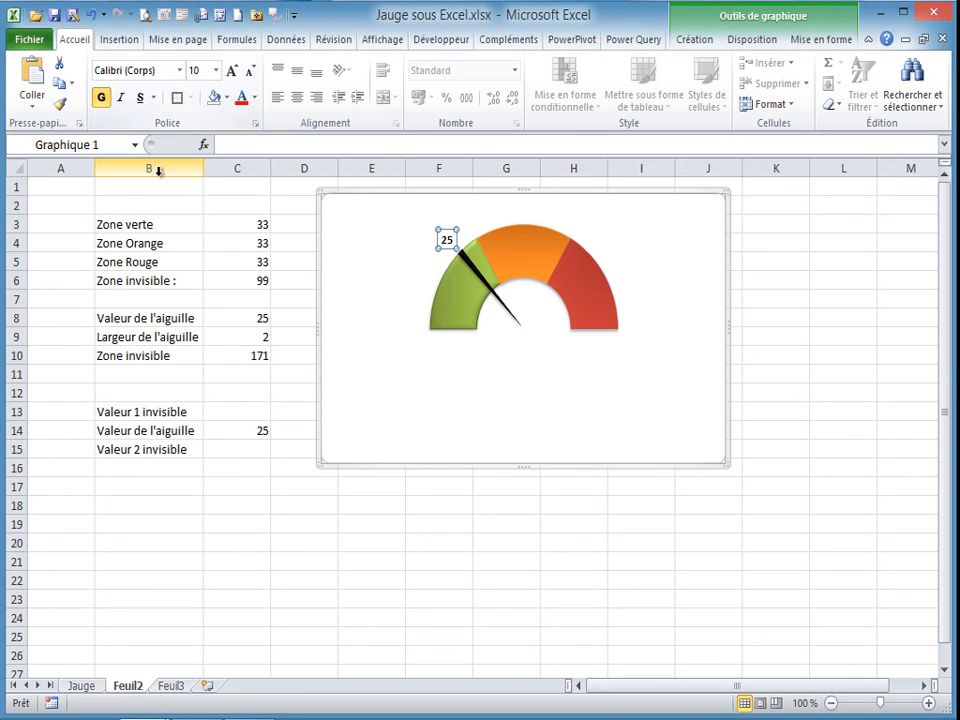
left_click(238, 73)
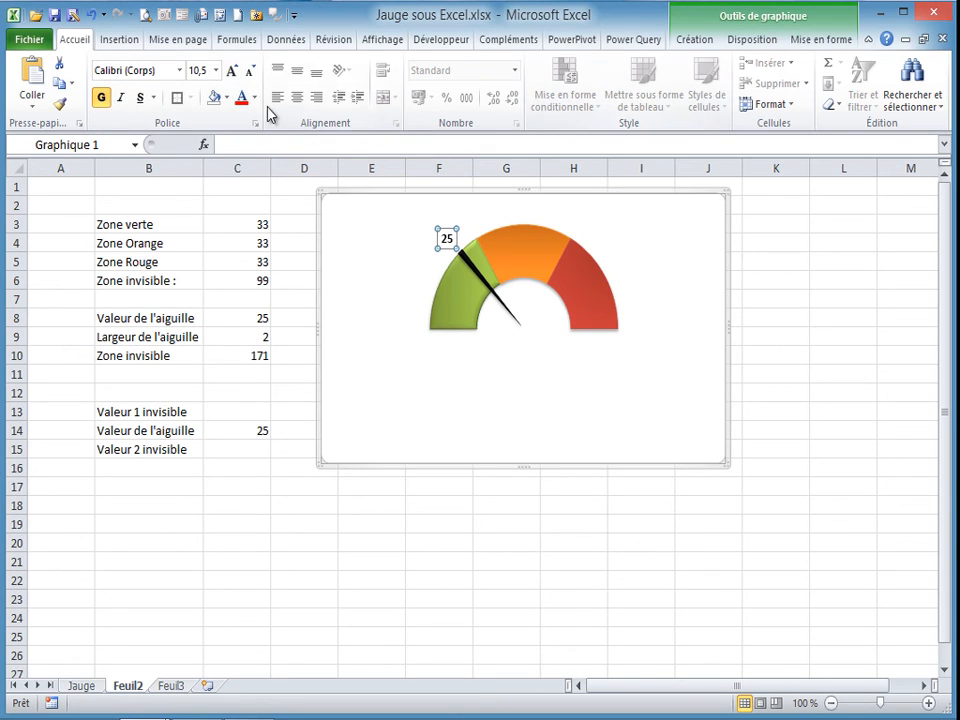
Apply a solid blue WordArt style to the needle's data label and set its text fill to black
left_click(806, 42)
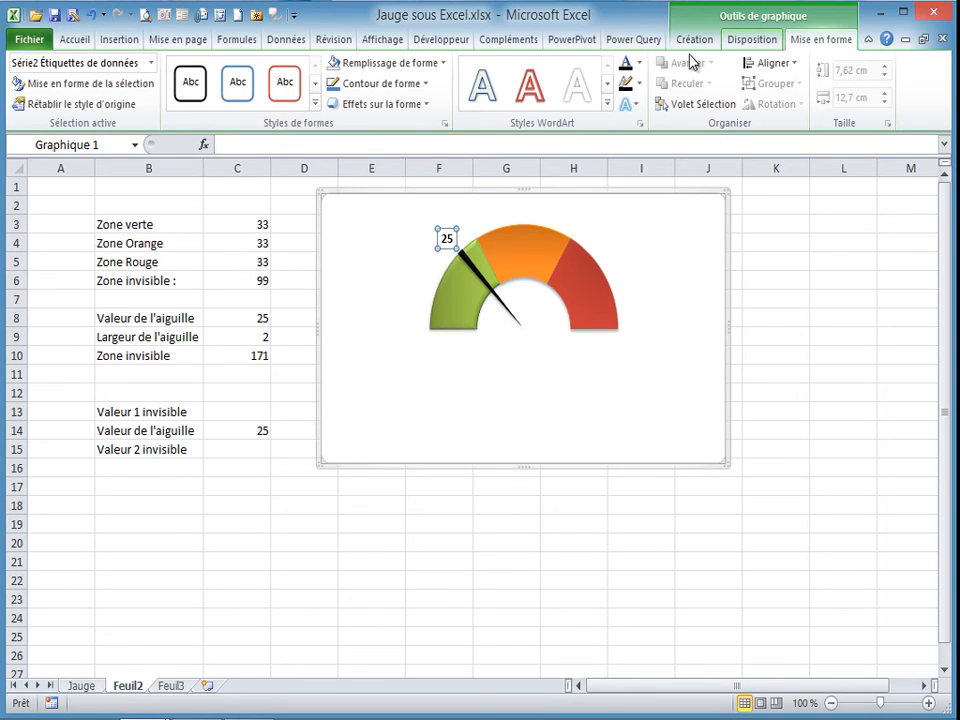
left_click(610, 106)
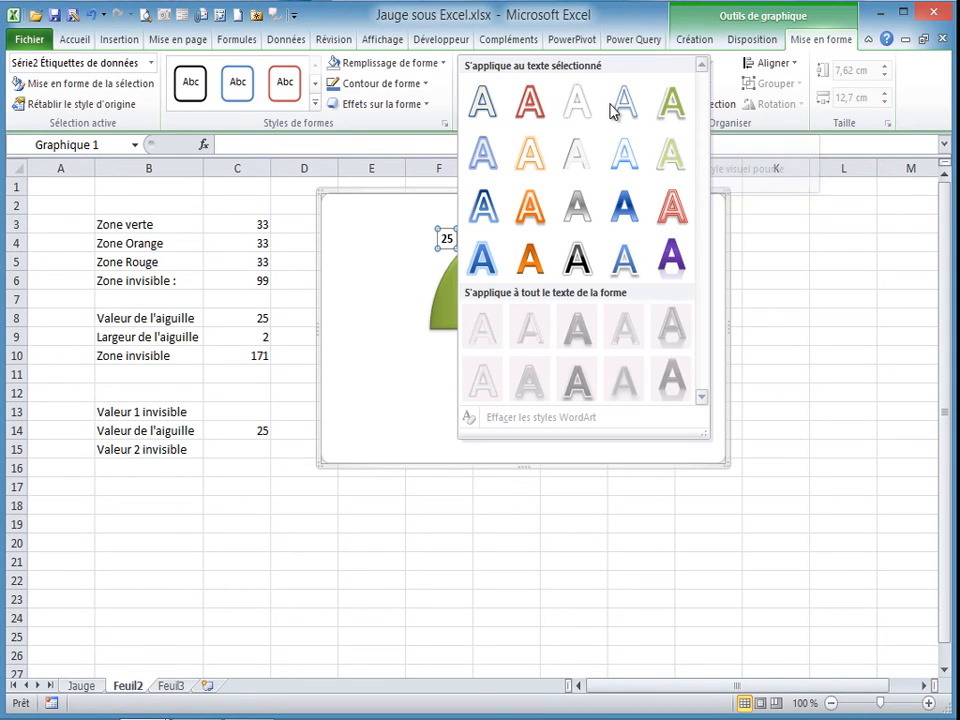
left_click(622, 205)
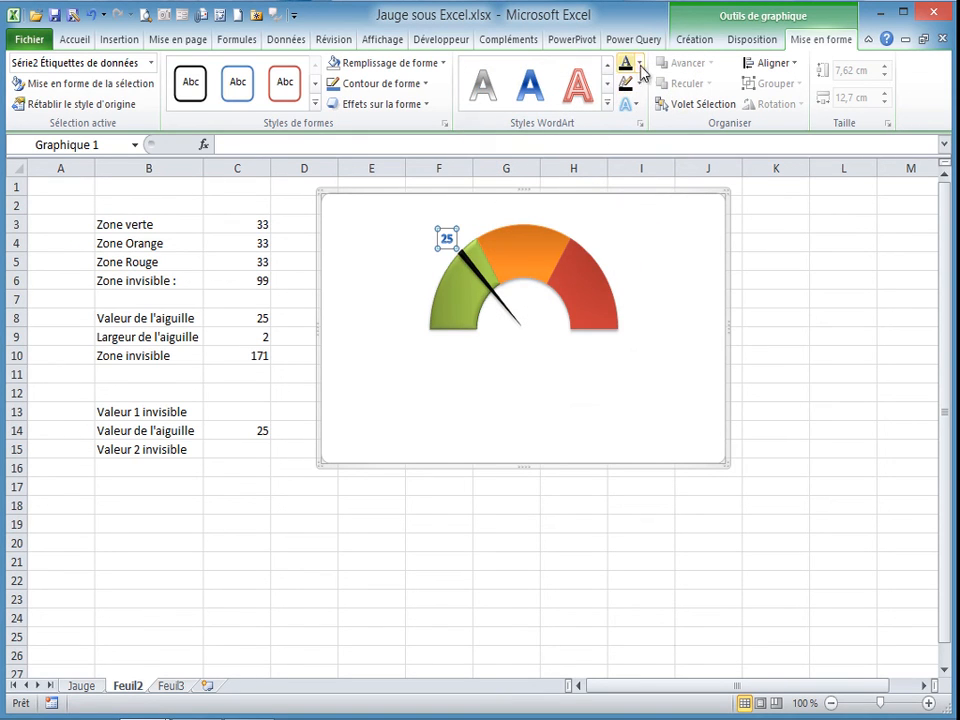
left_click(639, 63)
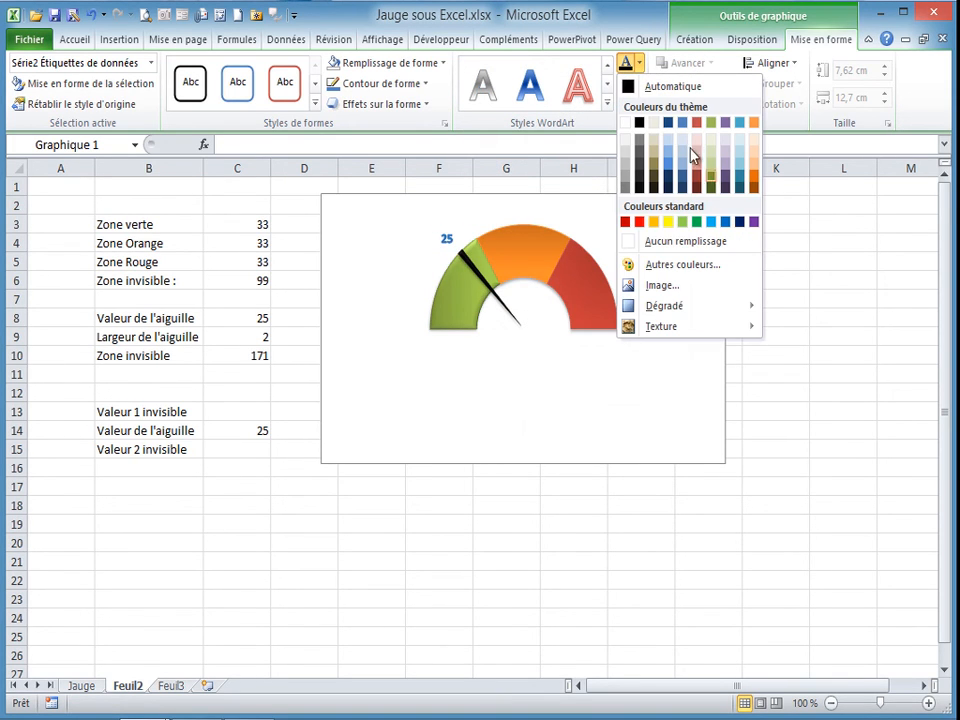
left_click(639, 124)
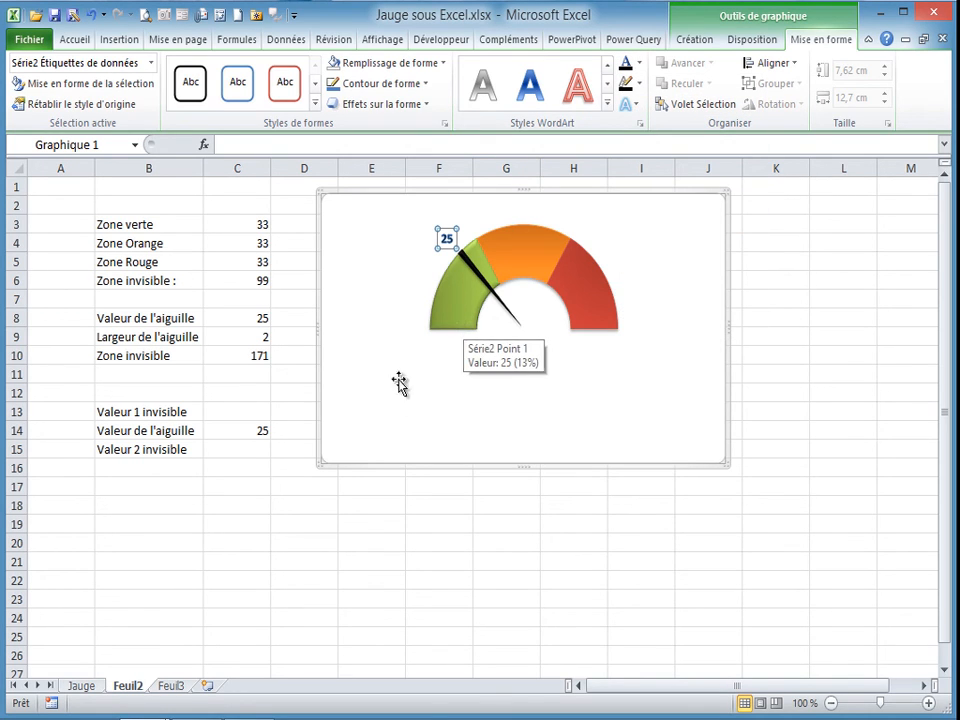
Extend the formula in C14 to =C8&" %" so the needle label carries a percent suffix
left_click(255, 430)
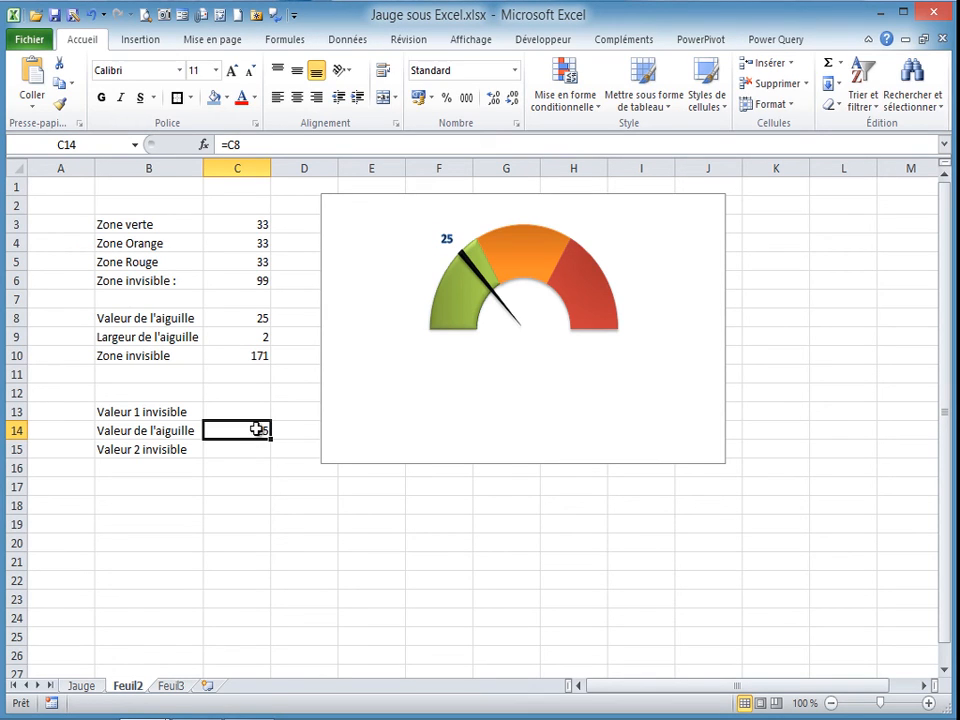
left_click(263, 145)
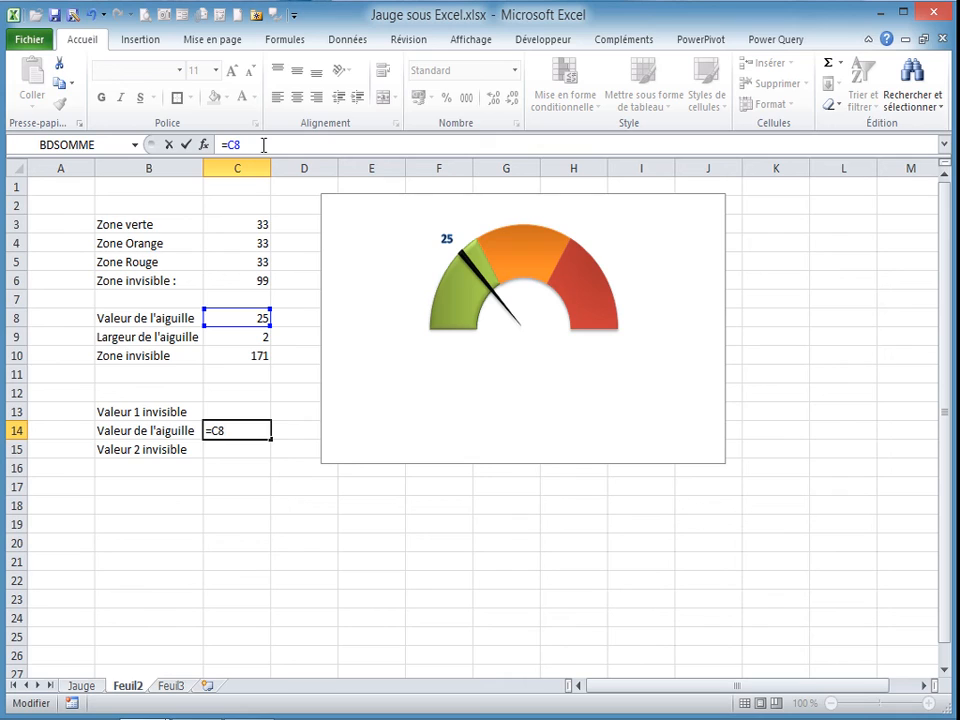
type("&\" %)")
key("BackSpace")
type("\"")
key("Return")
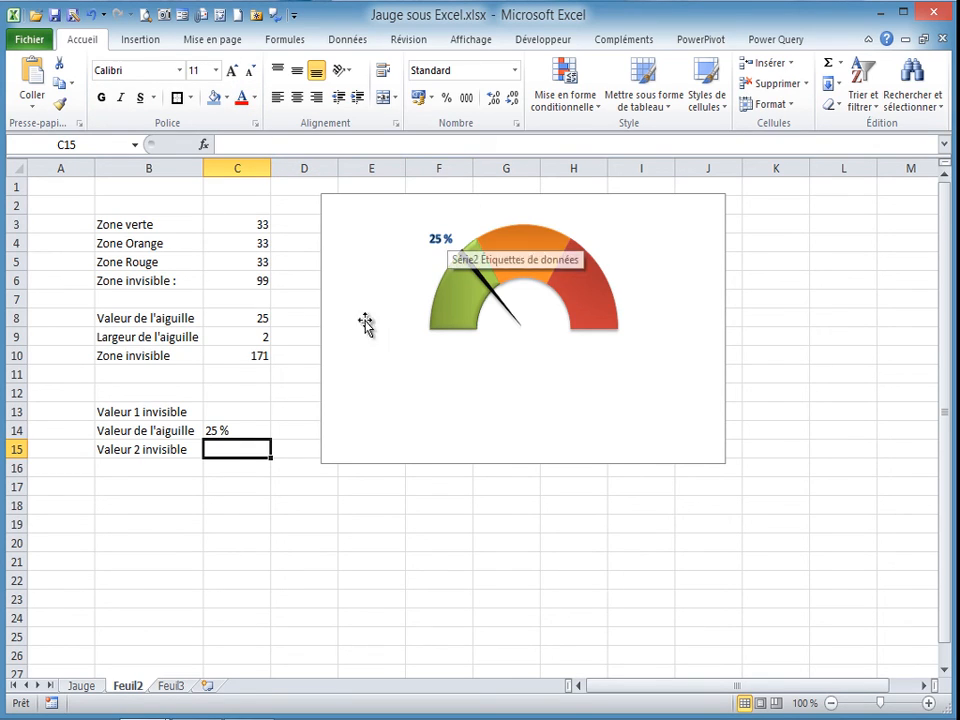
Replace the percent suffix in C14 with €uros, making the formula =C8&" €uros"
left_click(244, 430)
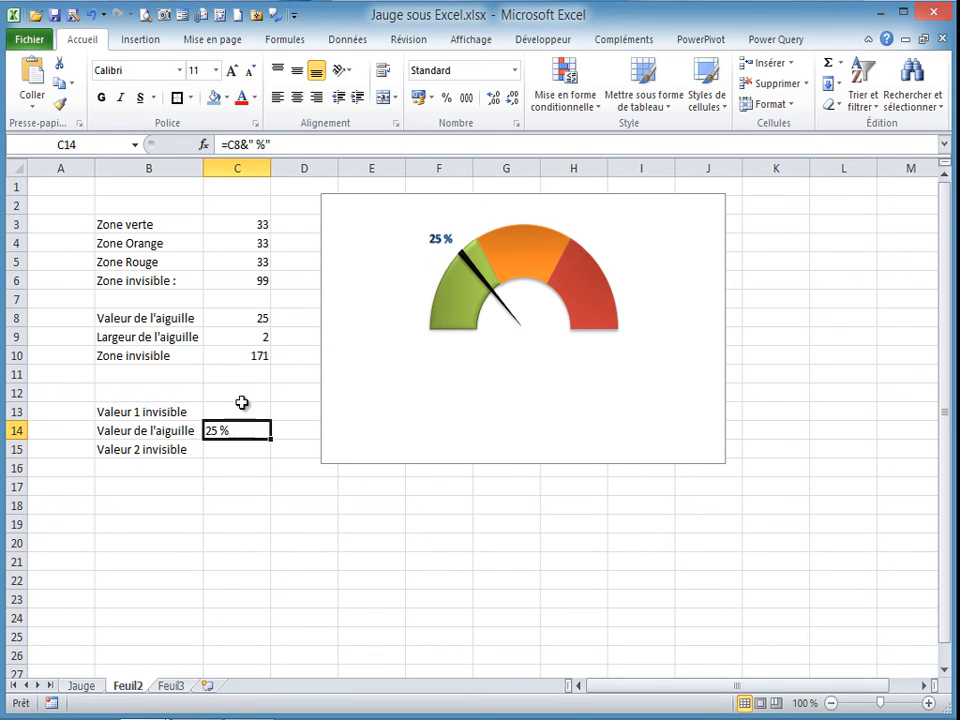
left_click(263, 145)
double_click(260, 145)
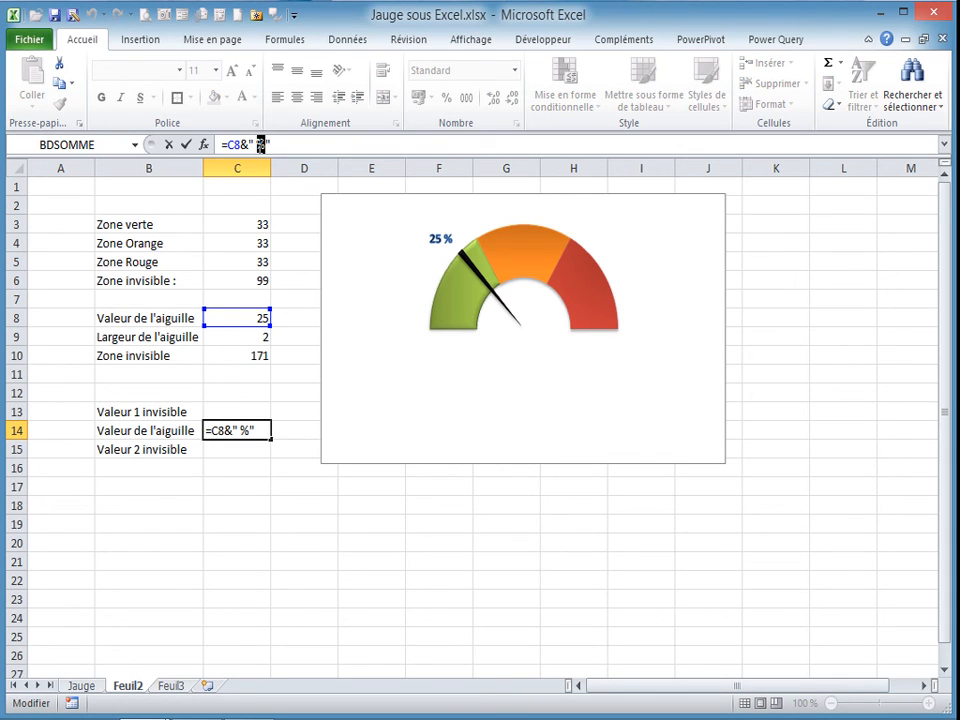
type("€uros")
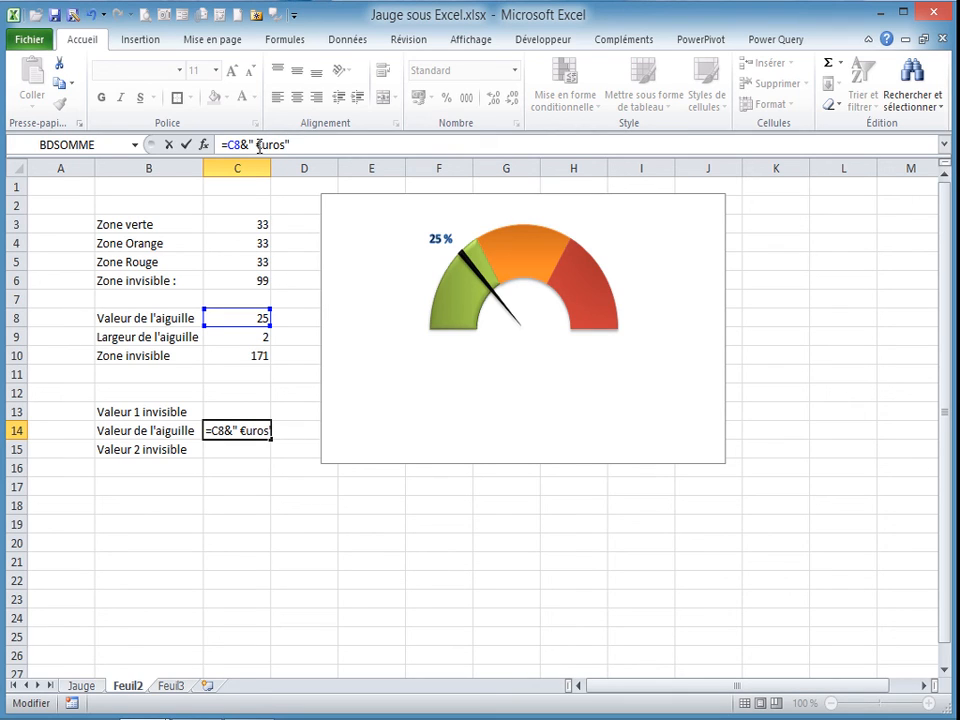
key("Return")
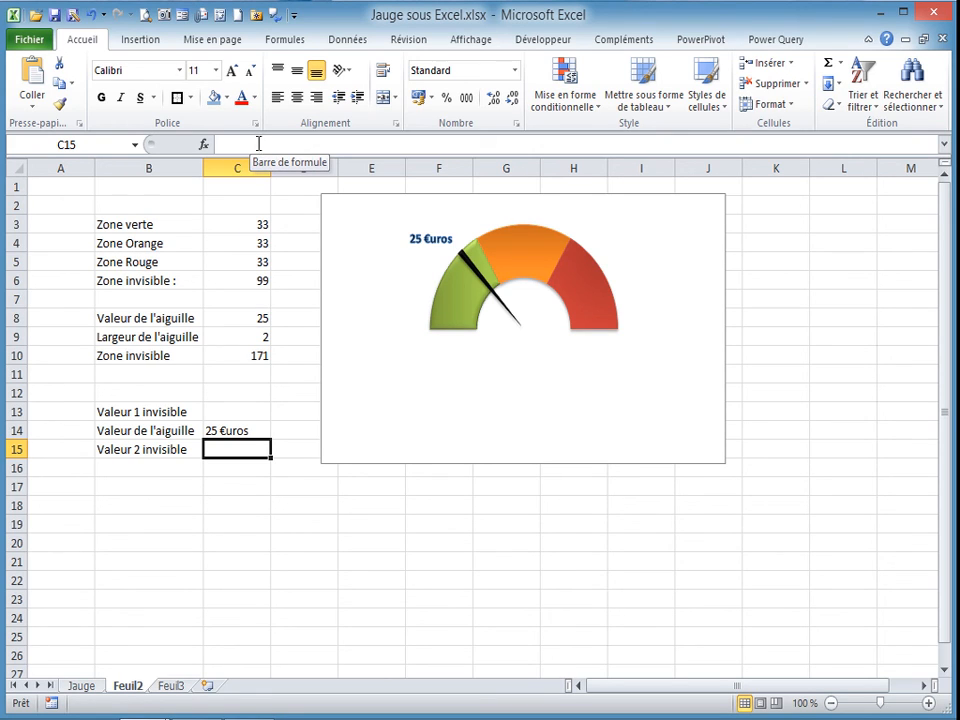
Replace the €uros suffix in C14 with a percent sign, making the formula =C8&" %"
left_click(245, 430)
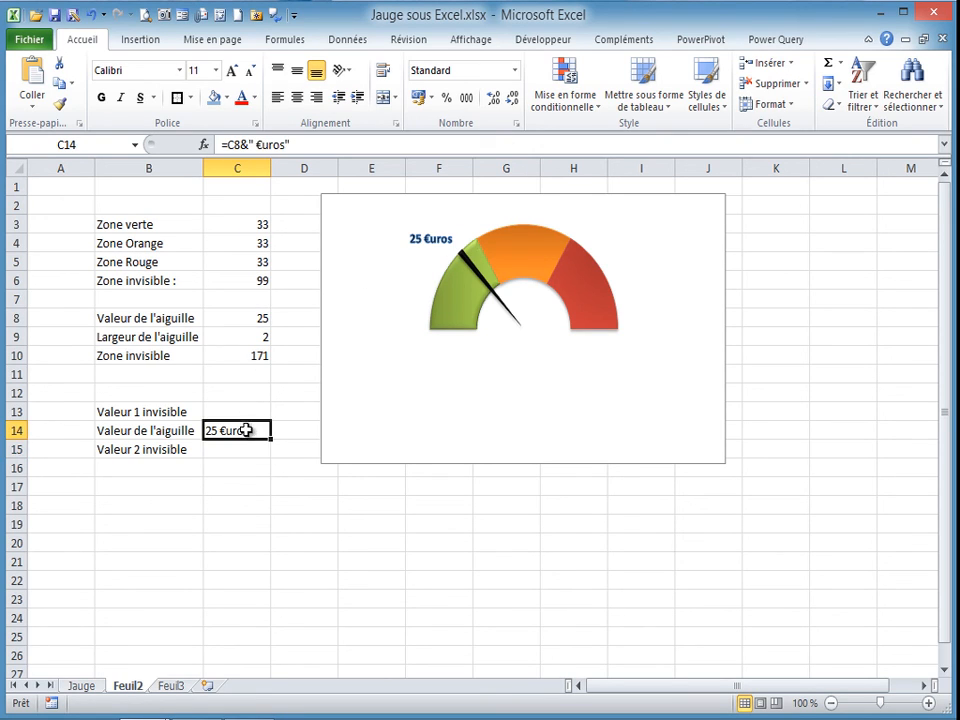
left_click_drag(281, 145, 257, 148)
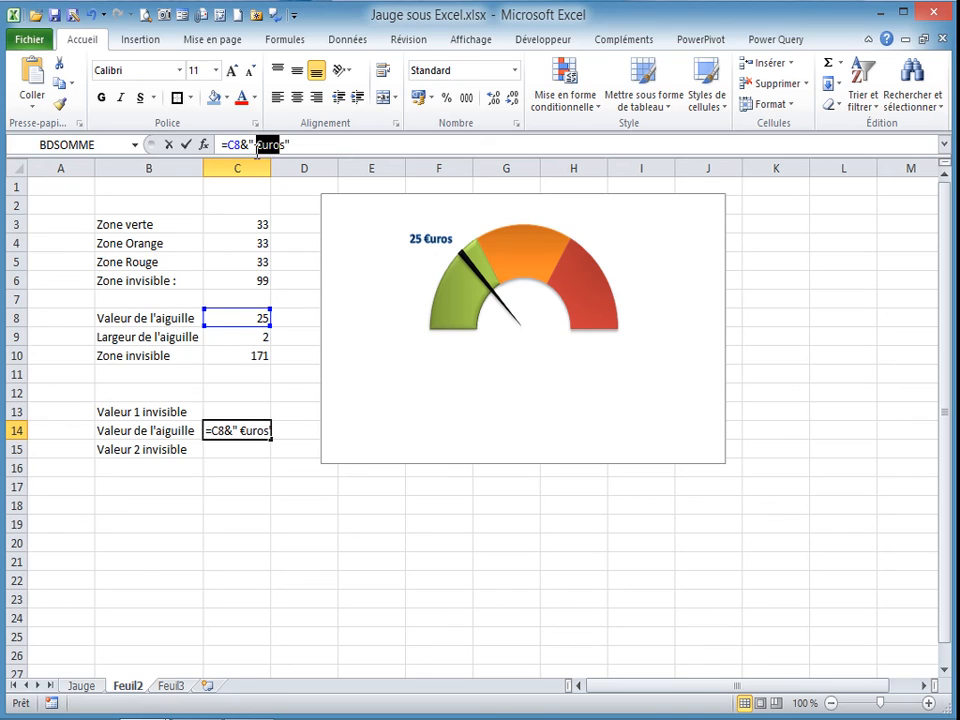
type("%")
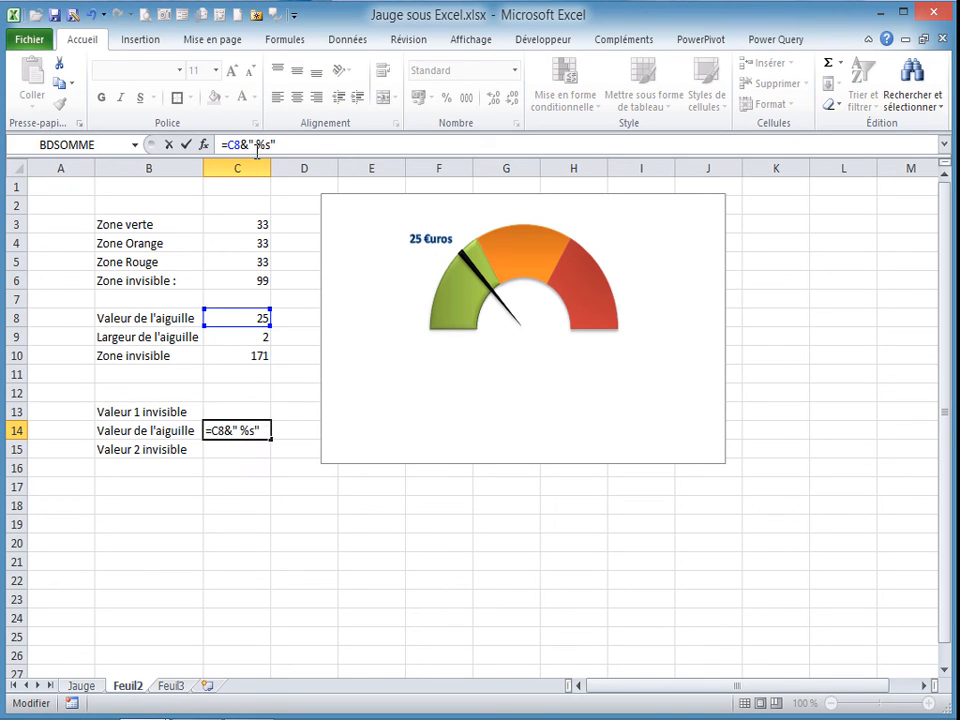
key("Delete")
key("Return")
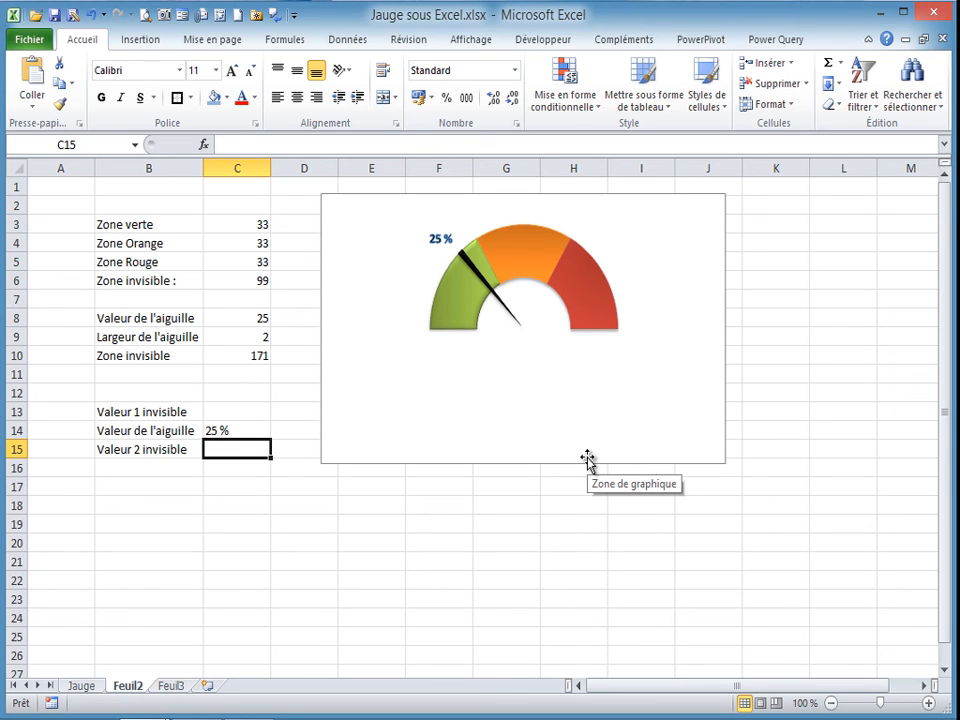
Move the gauge chart slightly down and to the left, and remove the outline of its chart area
mouse_move(564, 466)
left_mouse_down()
mouse_move(553, 465)
mouse_move(551, 477)
left_mouse_up()
left_click(531, 541)
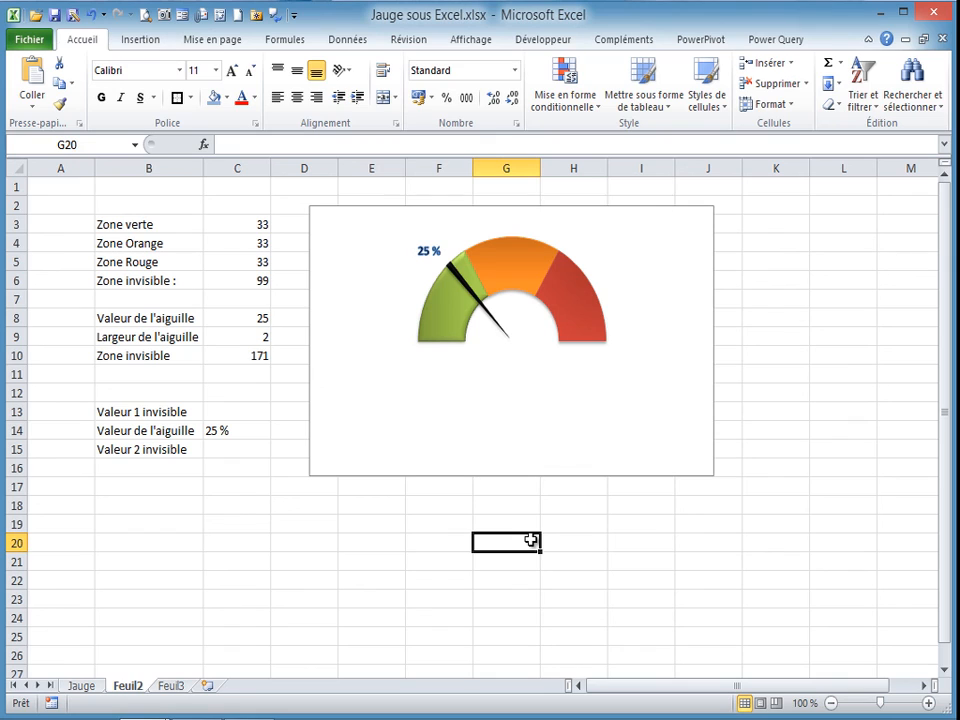
left_click(669, 210)
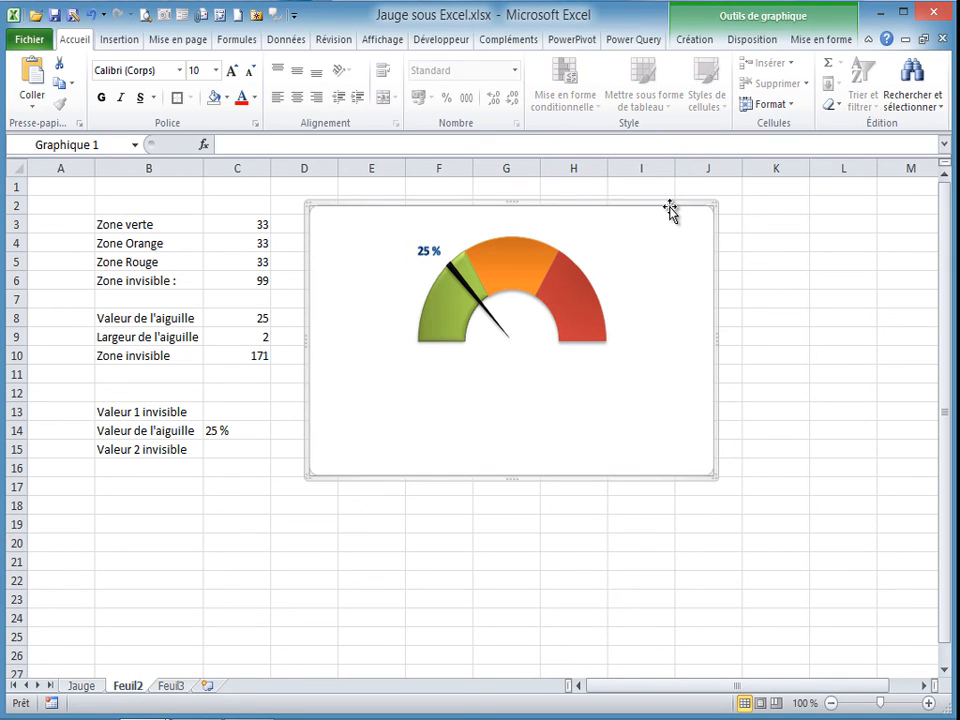
left_click(820, 42)
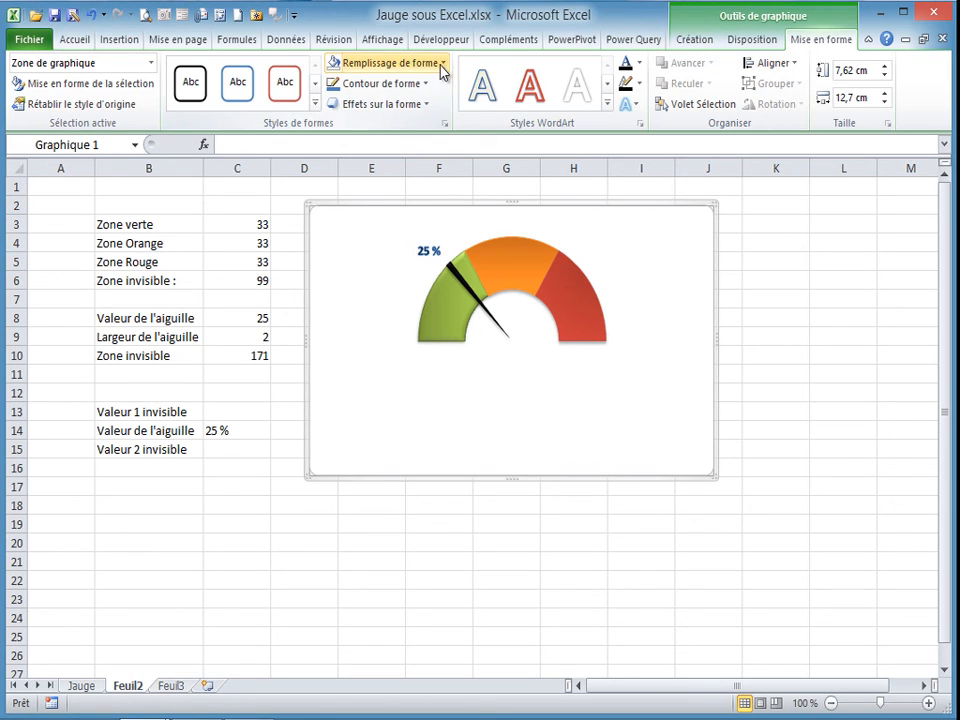
left_click(427, 84)
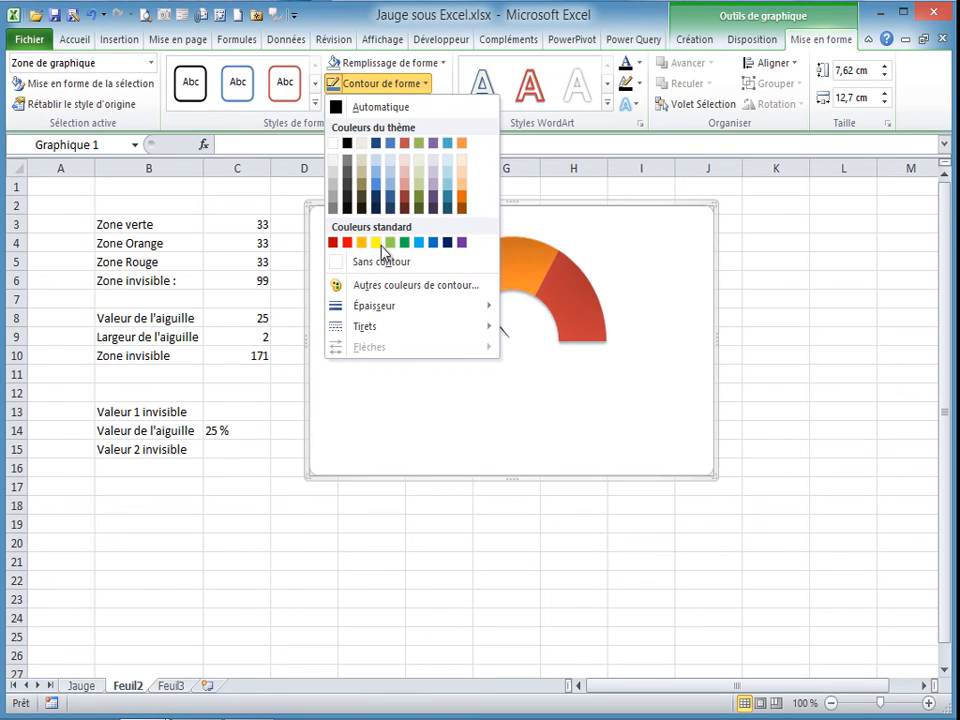
left_click(378, 262)
left_click(347, 521)
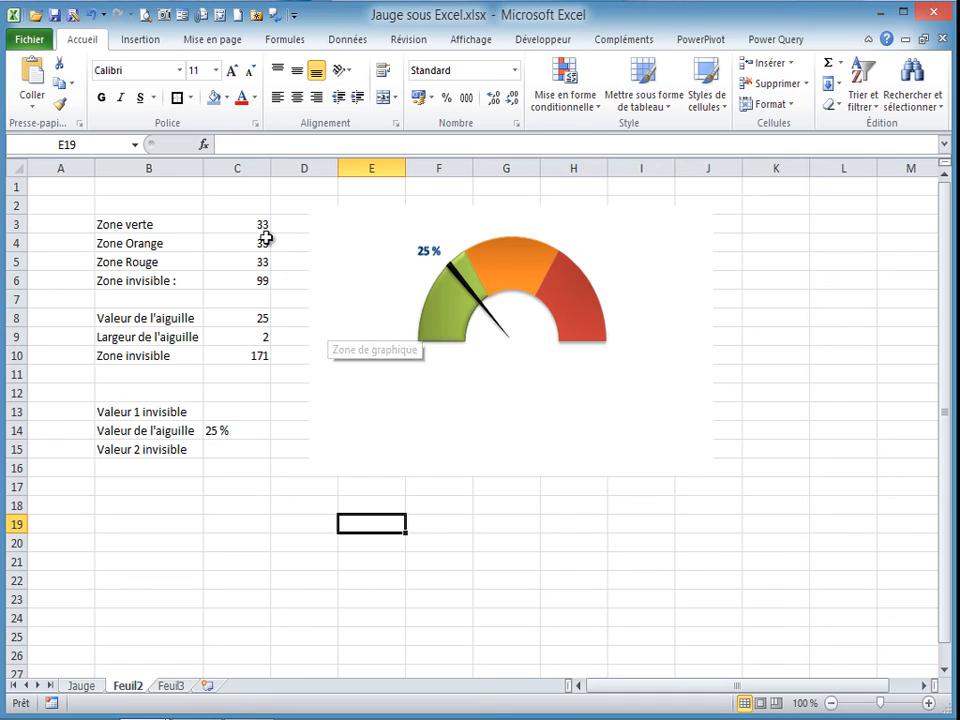
Hide the gridlines on the Feuil2 worksheet
left_click(238, 507)
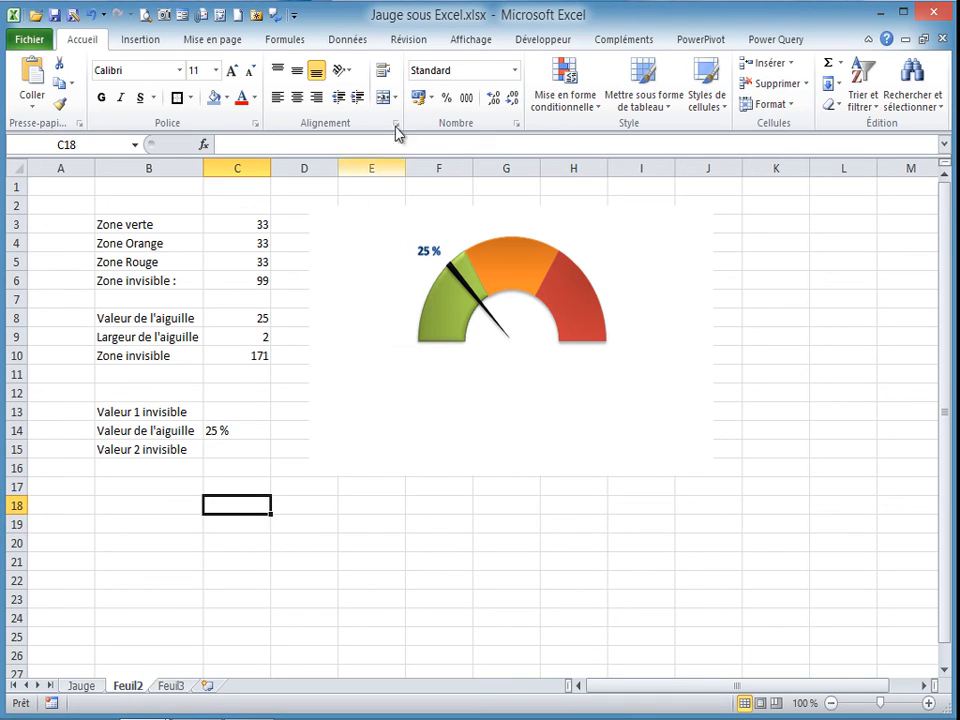
left_click(467, 42)
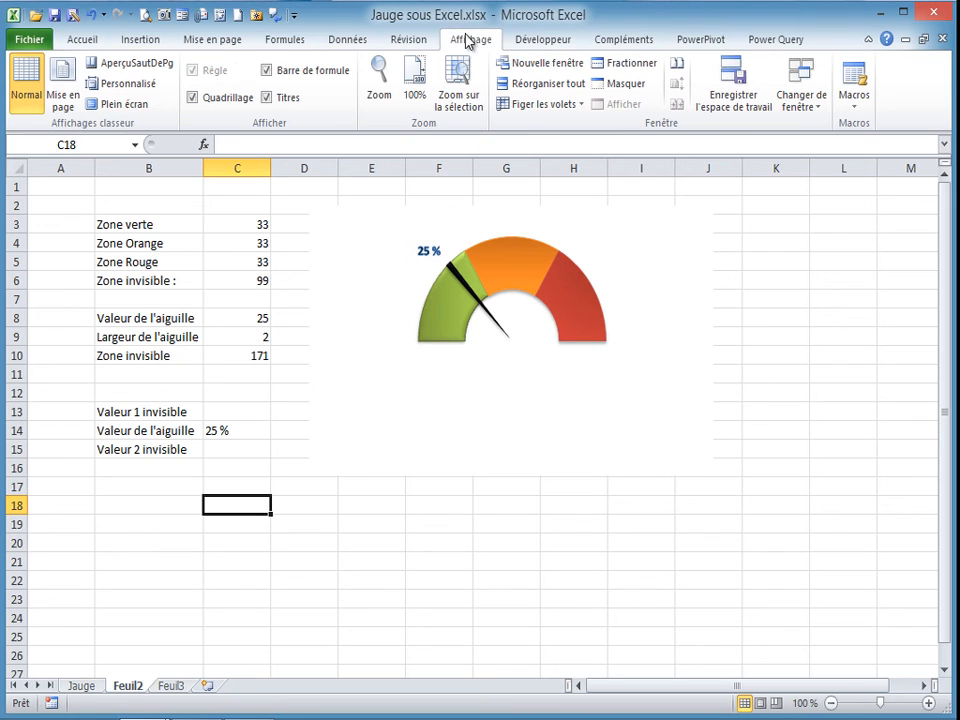
left_click(193, 97)
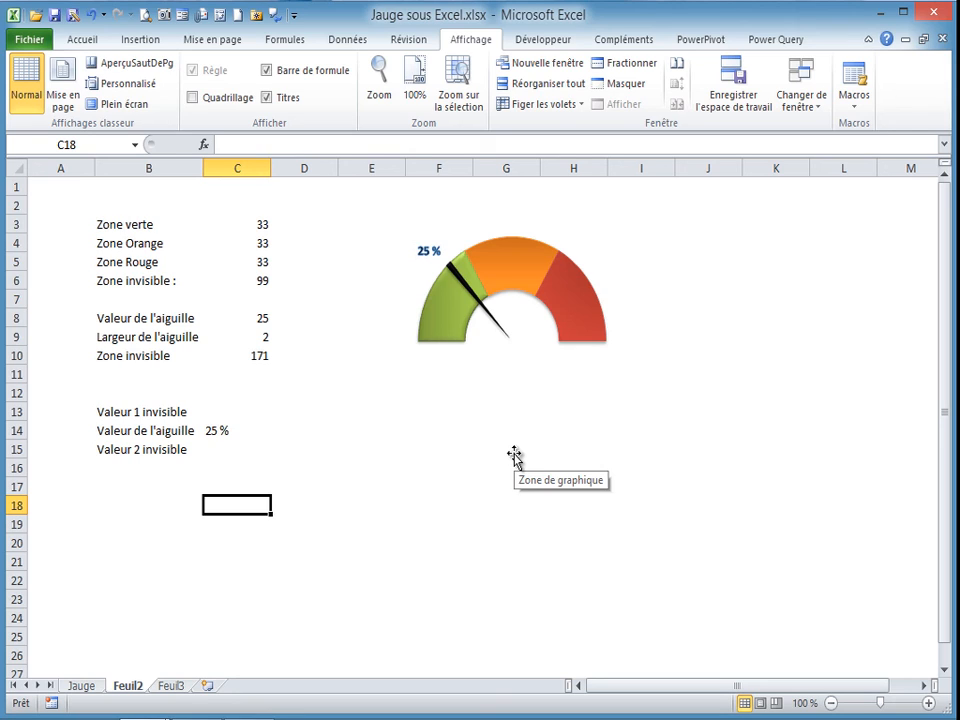
Set the needle value (Valeur de l'aiguille) in C8 to 60
left_click(255, 318)
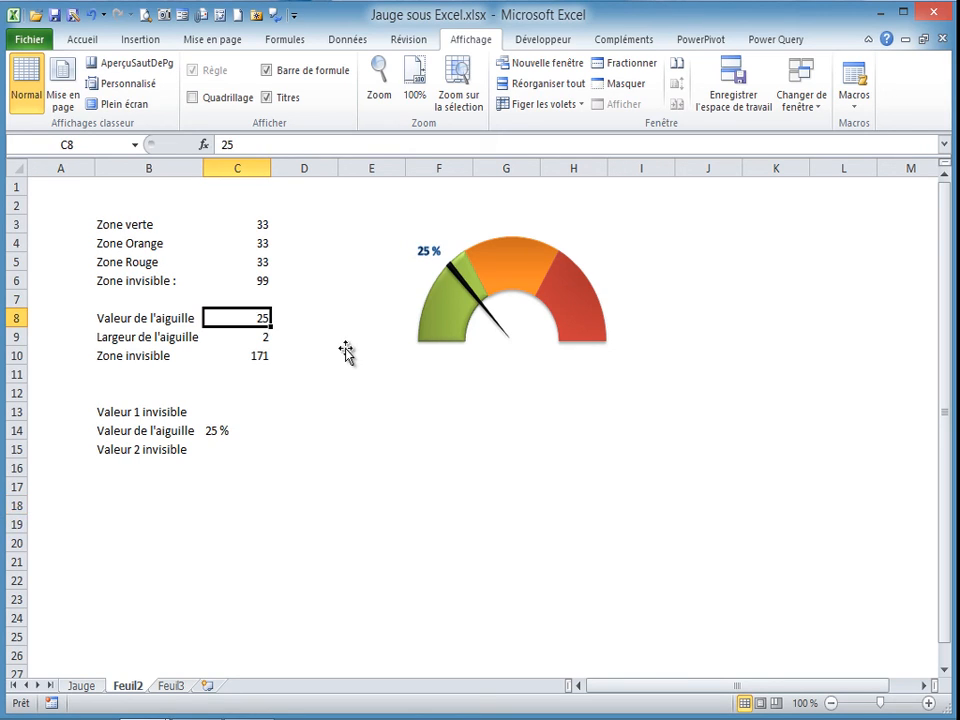
type("60")
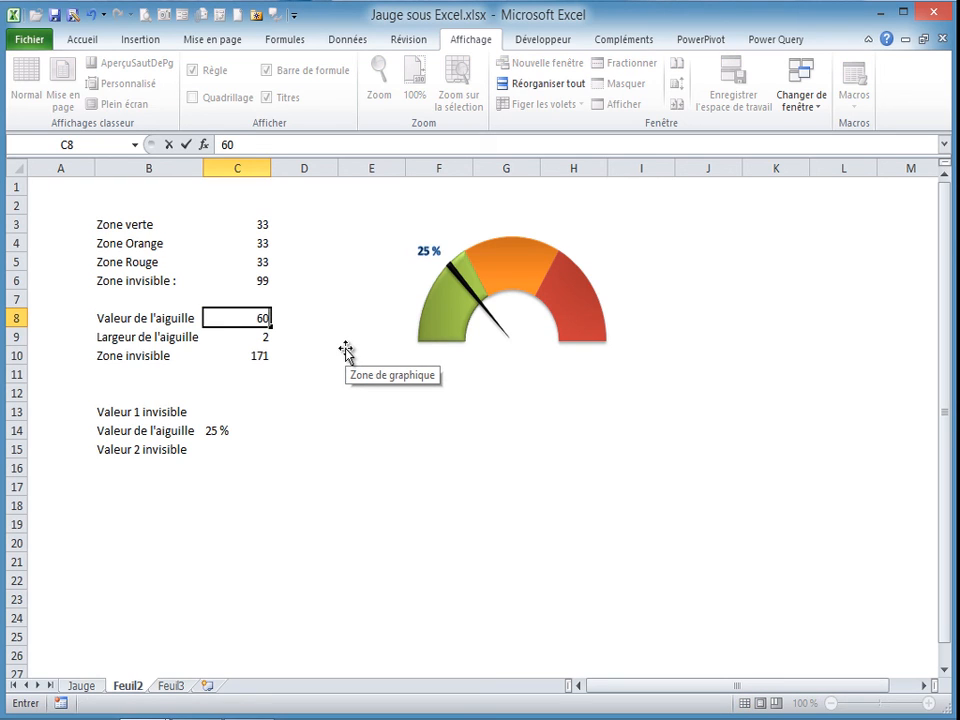
key("Return")
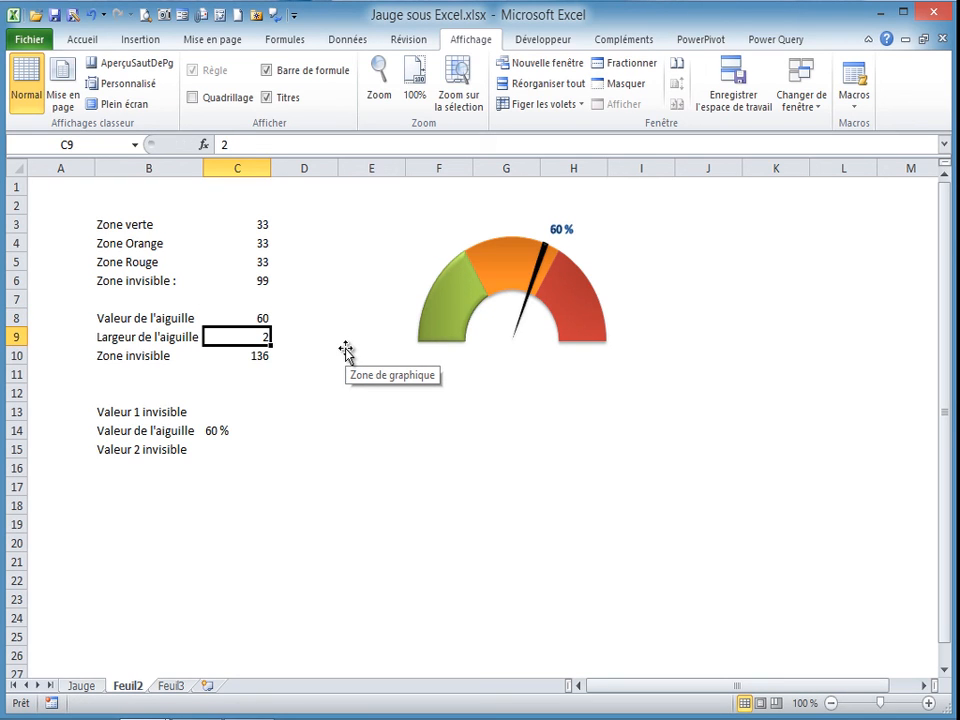